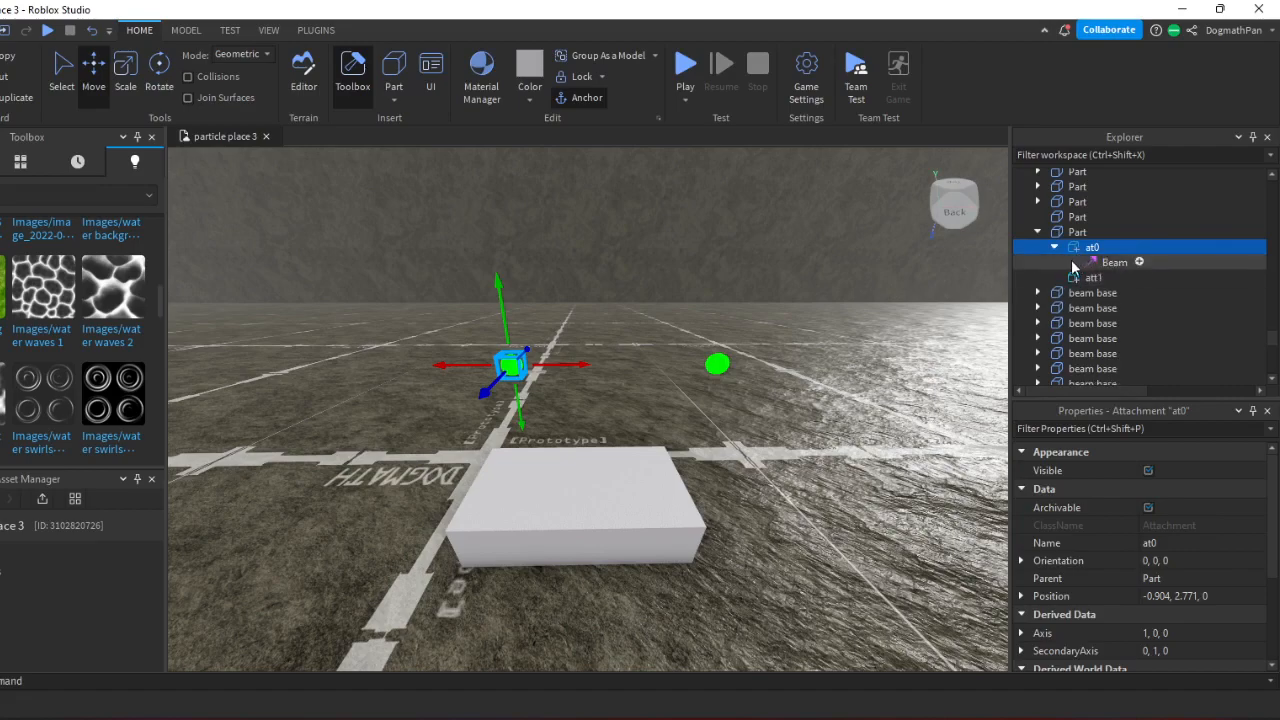
Review attachments at0 and att1, and inspect the appearance and shape properties of the Beam inside at0.
click(1093, 277)
click(1095, 262)
click(1092, 247)
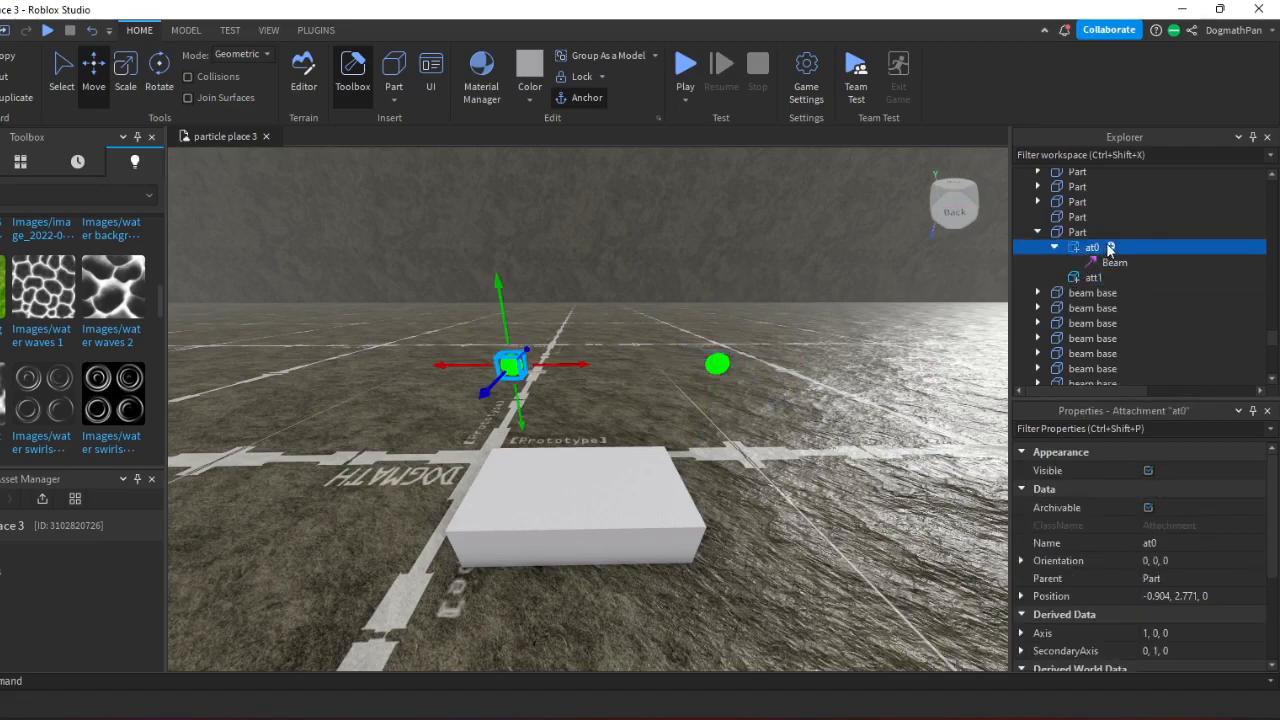
click(1110, 262)
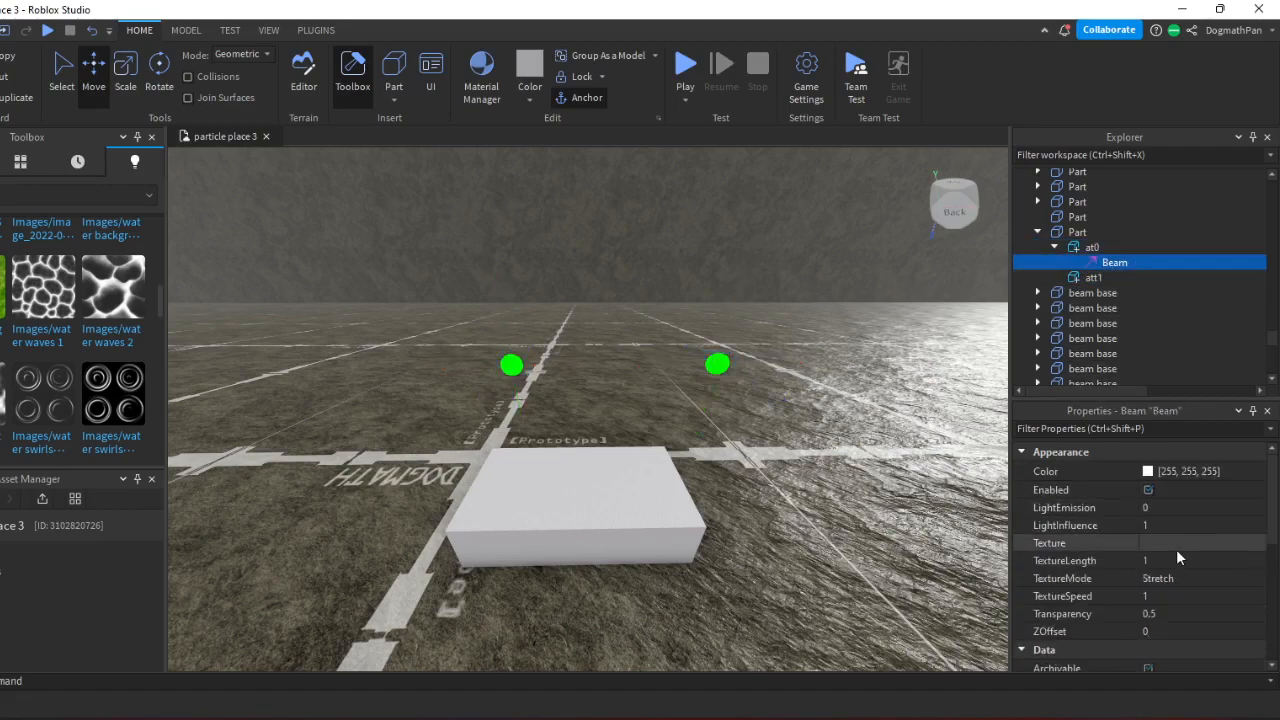
scroll(1176, 549, down, 3)
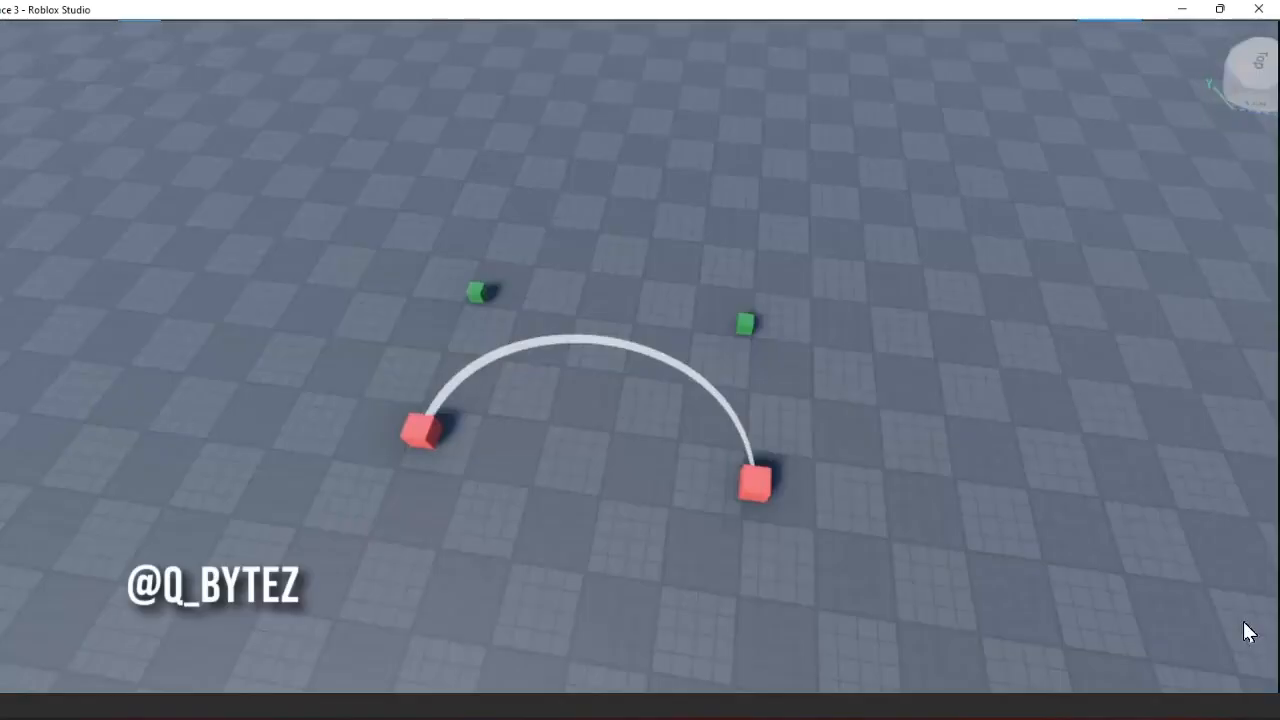
drag(725, 314, 655, 550)
drag(511, 302, 362, 358)
mouse_move(553, 245)
mouse_down()
mouse_move(449, 471)
mouse_move(526, 191)
mouse_move(543, 251)
mouse_move(548, 240)
mouse_up()
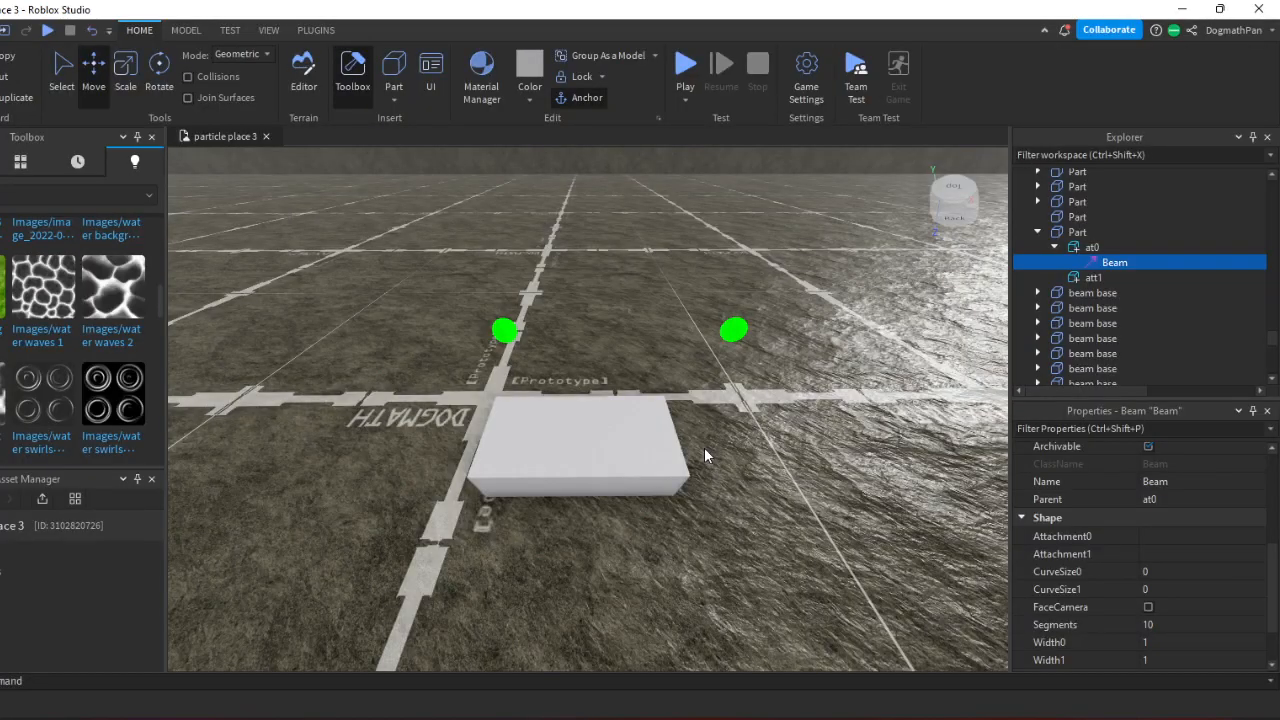
Move attachment at0 farther away from att1 along the X axis, to an X position of about -2.77.
click(504, 330)
drag(571, 331, 457, 329)
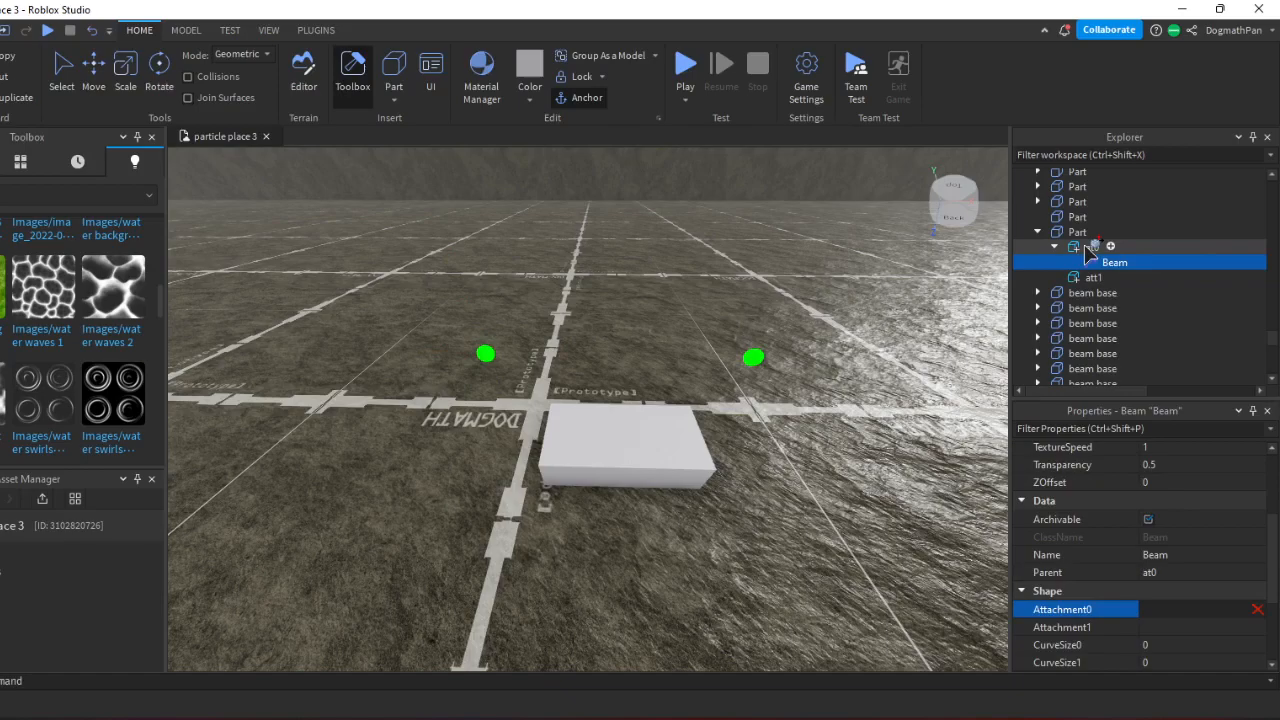
Link the Beam's ends by setting its Attachment0 to at0 and its Attachment1 to att1.
click(1088, 250)
click(1062, 627)
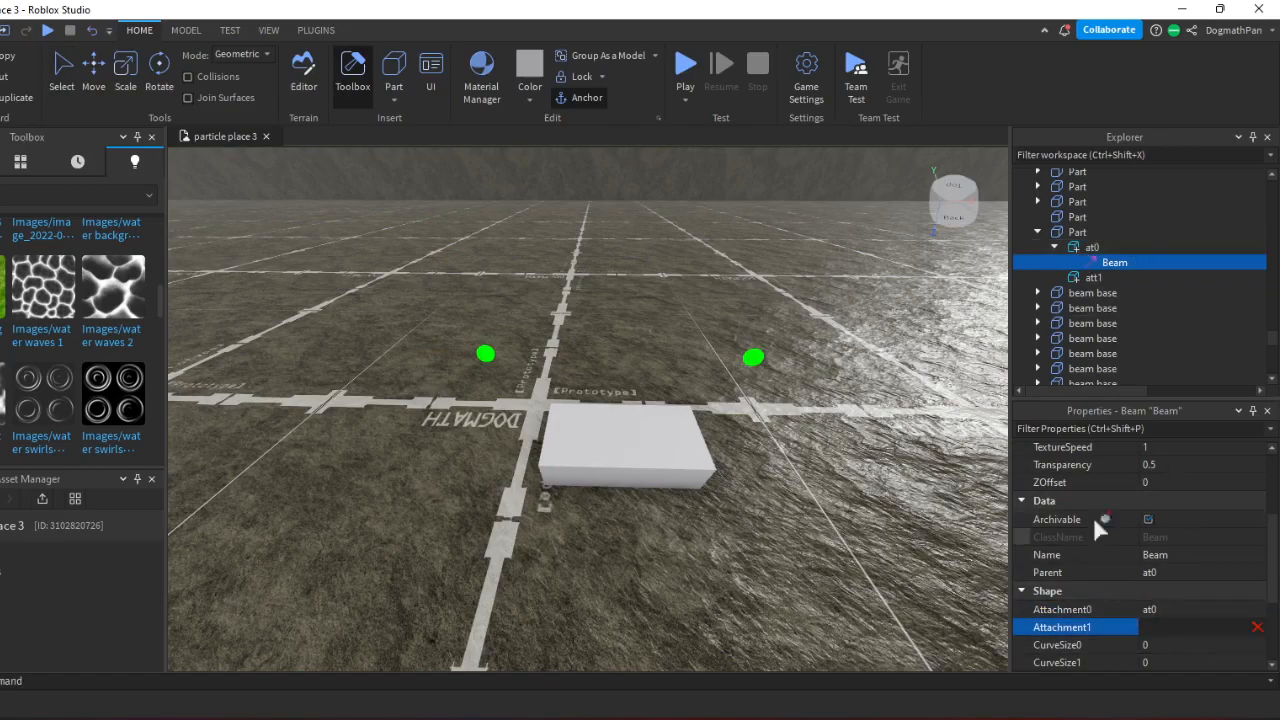
click(1090, 277)
scroll(836, 386, up, 5)
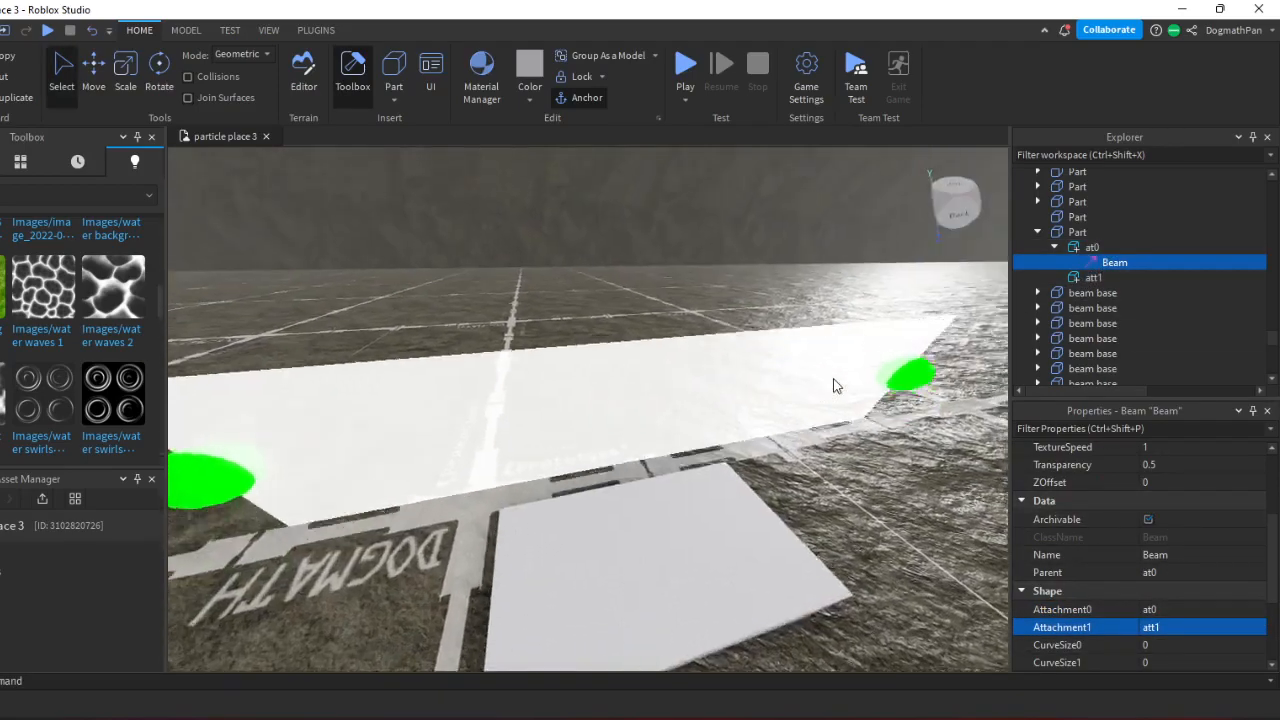
right_drag(834, 379, 833, 377)
Set the Beam's CurveSize0 to 6.
scroll(1219, 586, down, 1)
click(1190, 589)
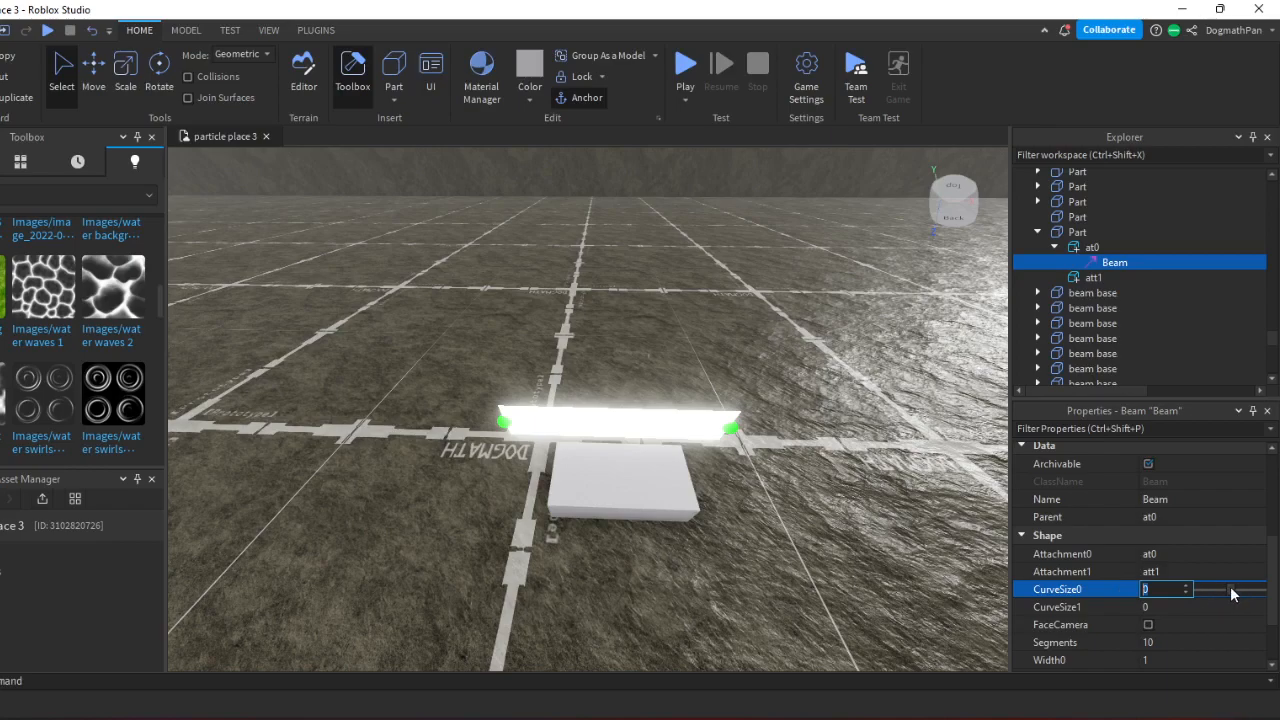
drag(1231, 593, 1251, 595)
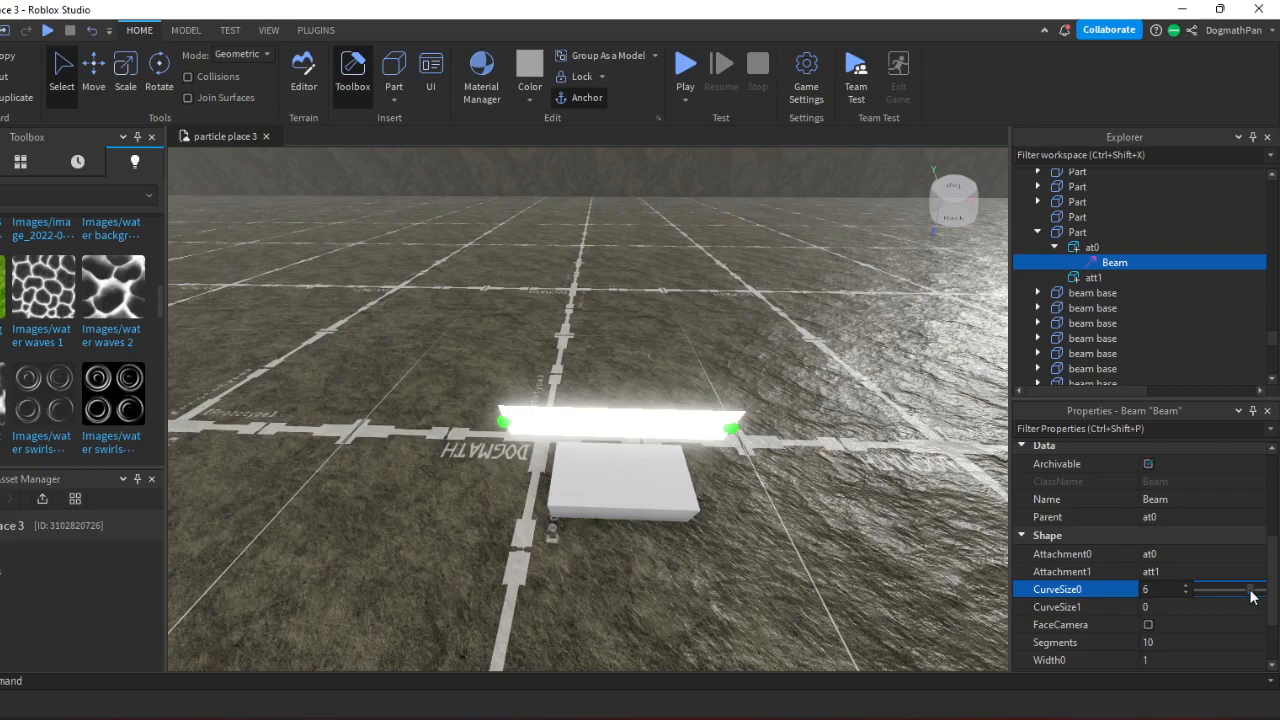
Rotate attachment at0 about its vertical axis through several directions, ending at a Y orientation of -45 degrees.
click(503, 422)
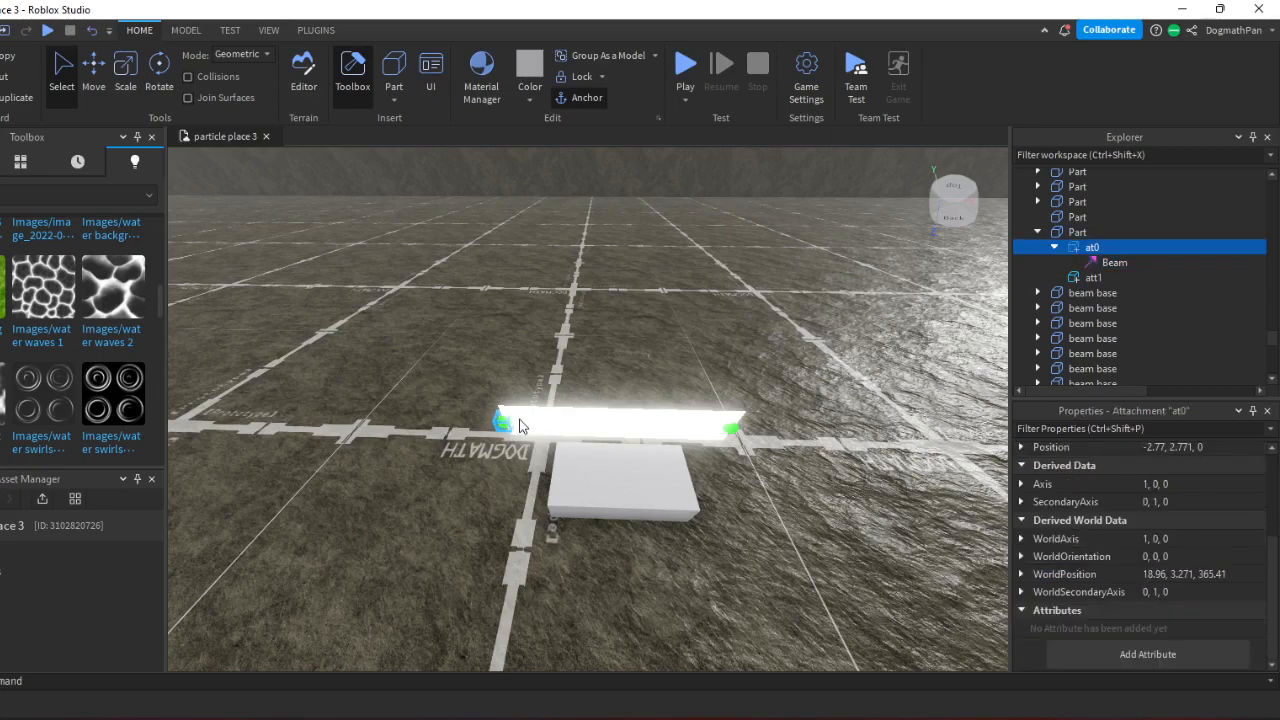
click(159, 68)
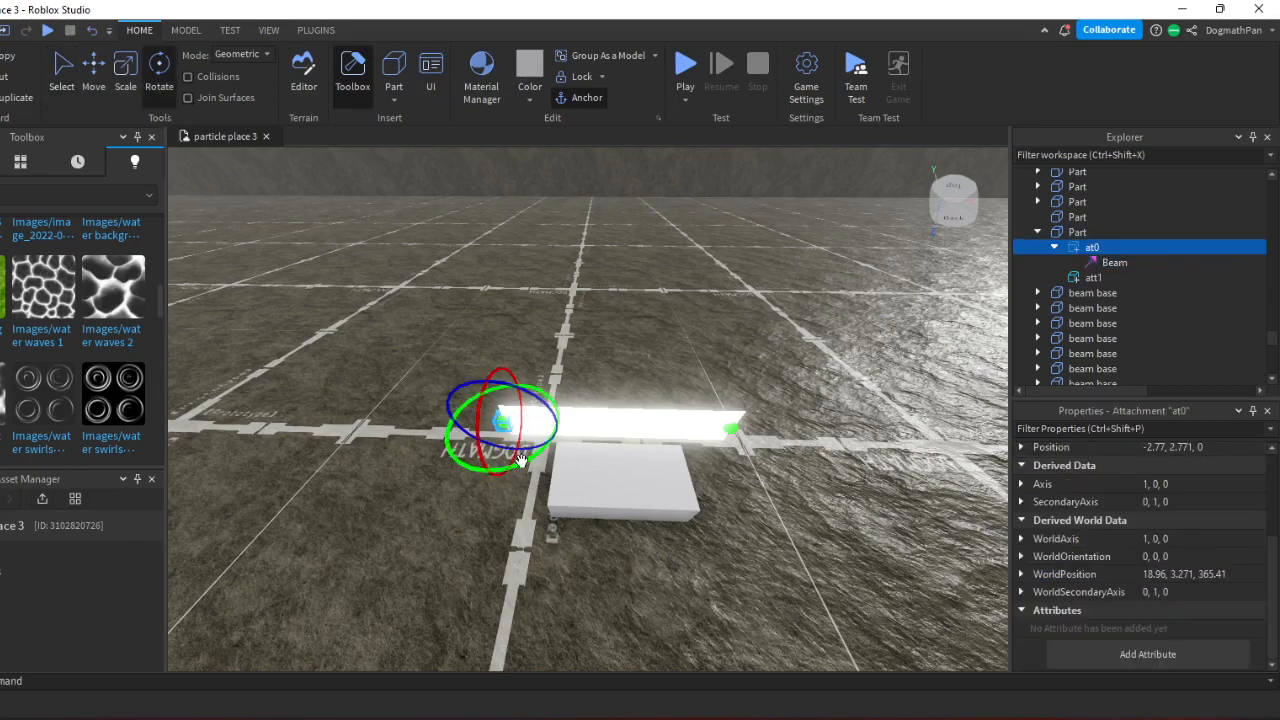
drag(548, 440, 561, 401)
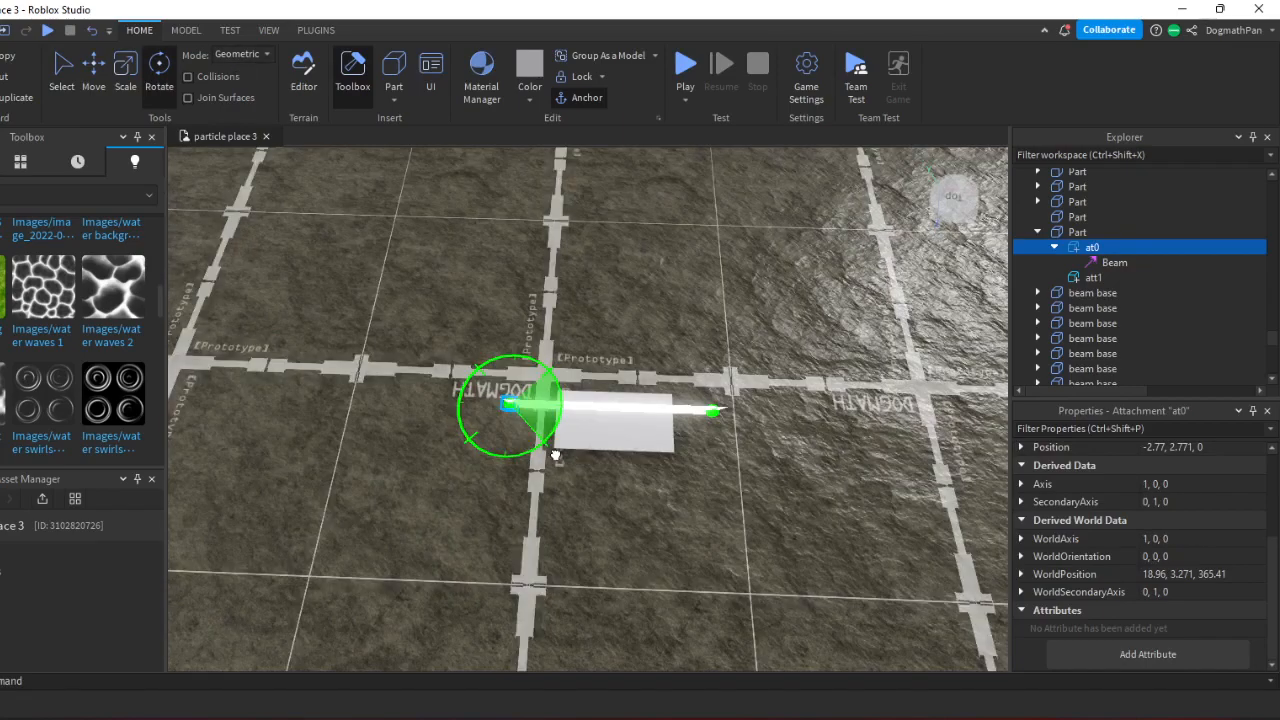
drag(555, 455, 574, 393)
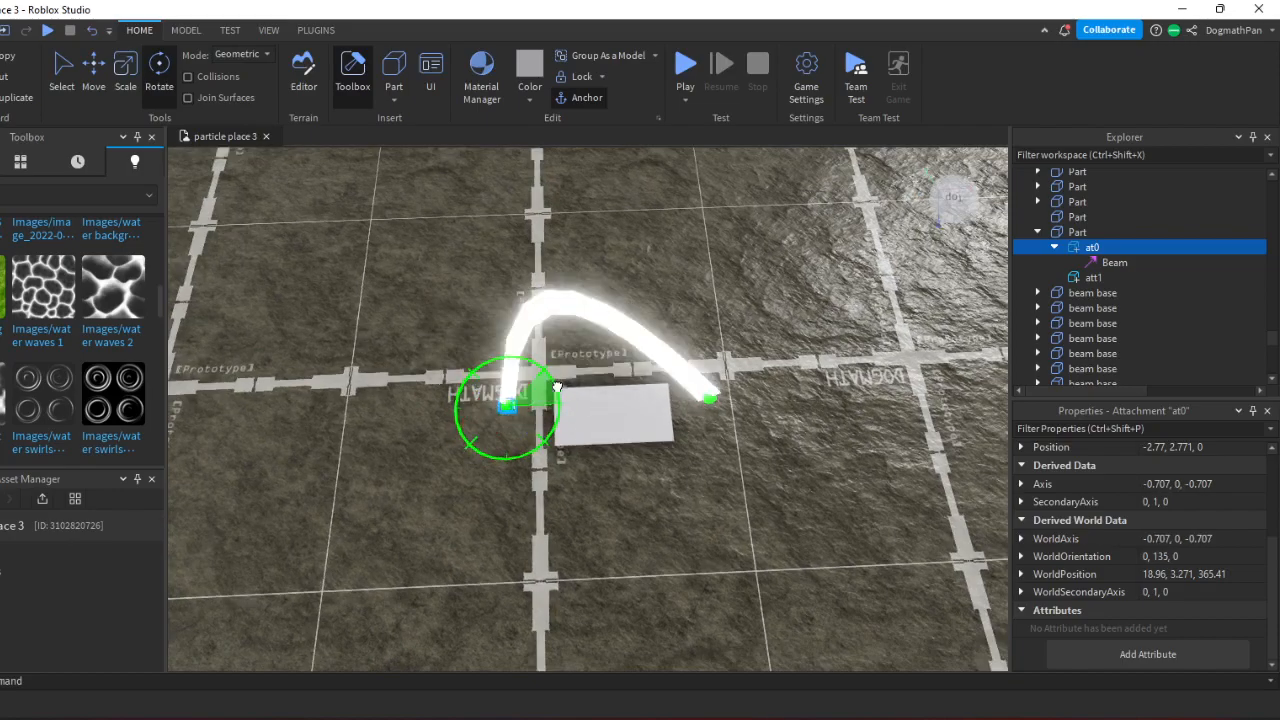
drag(558, 372, 562, 488)
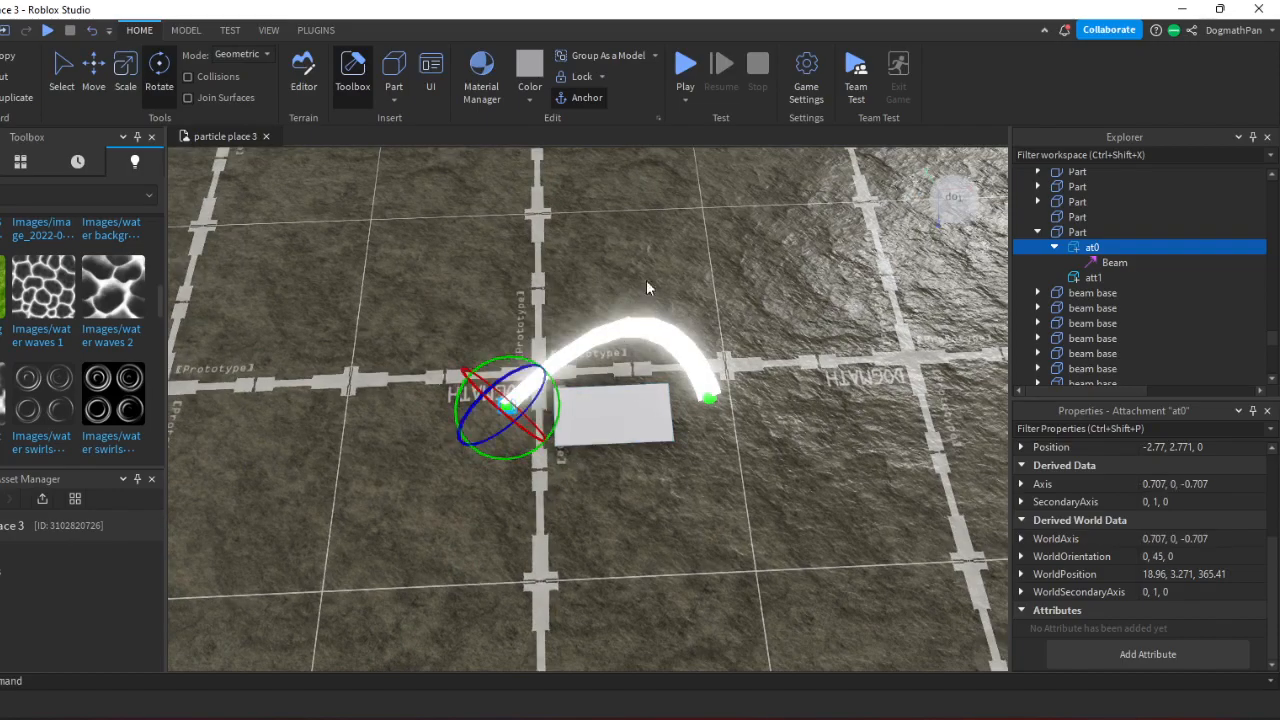
drag(556, 408, 436, 458)
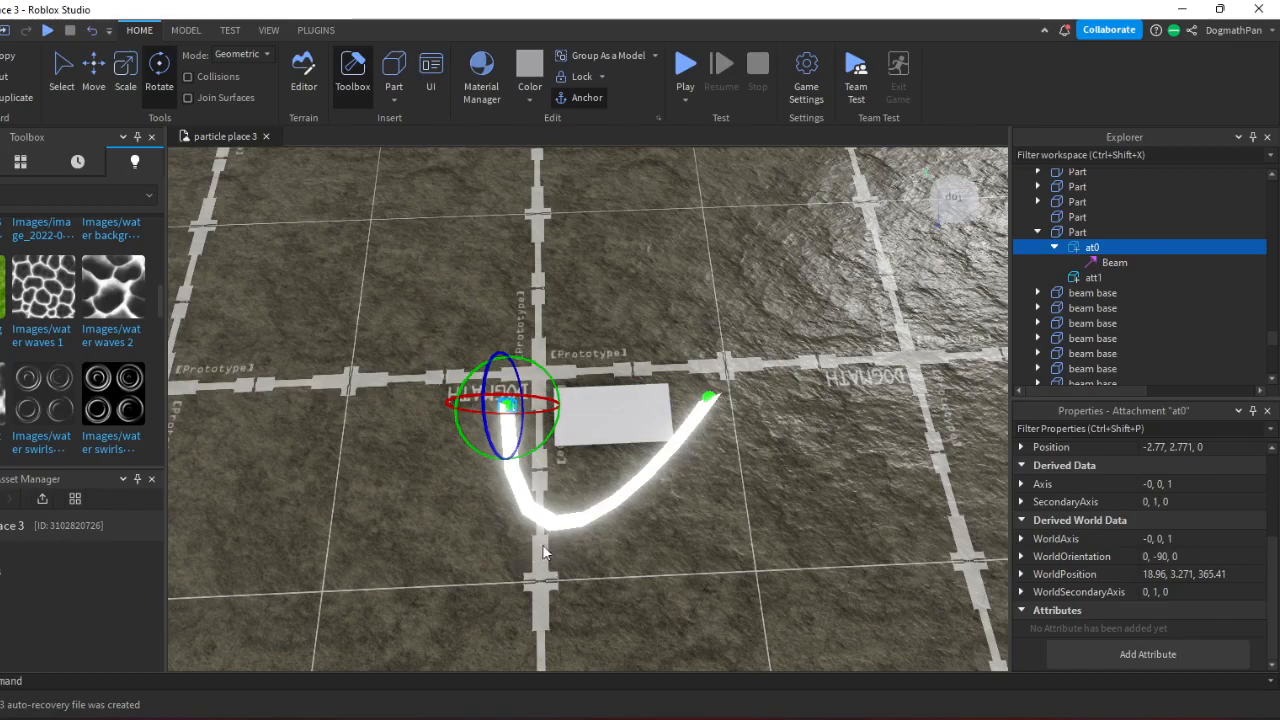
drag(549, 437, 571, 412)
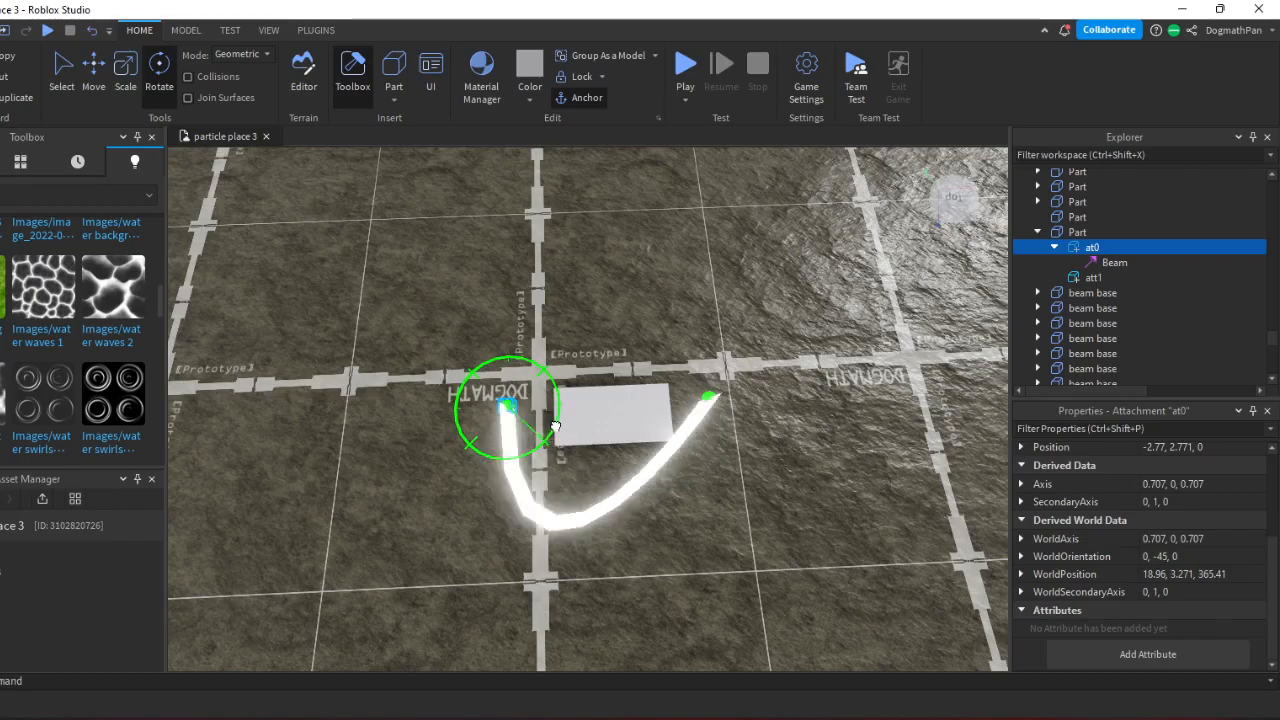
Set the Beam's CurveSize1 to -2.
click(1114, 262)
click(1183, 521)
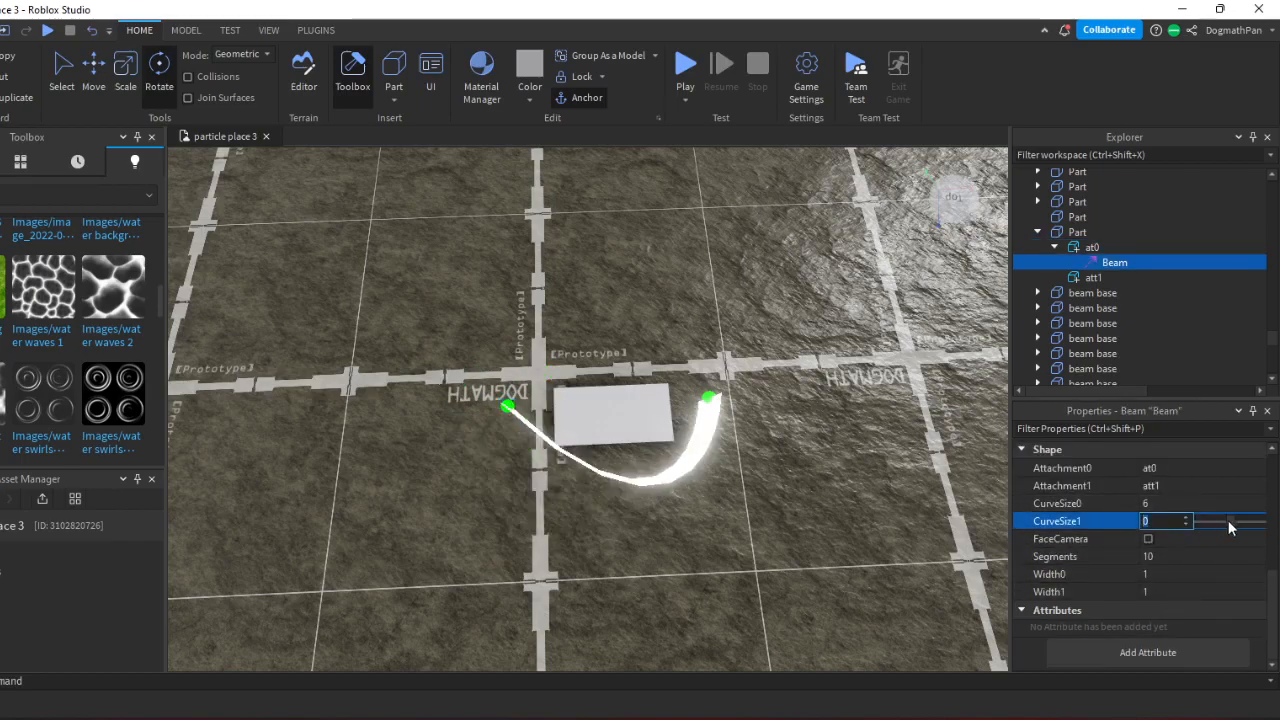
drag(1233, 528, 1222, 522)
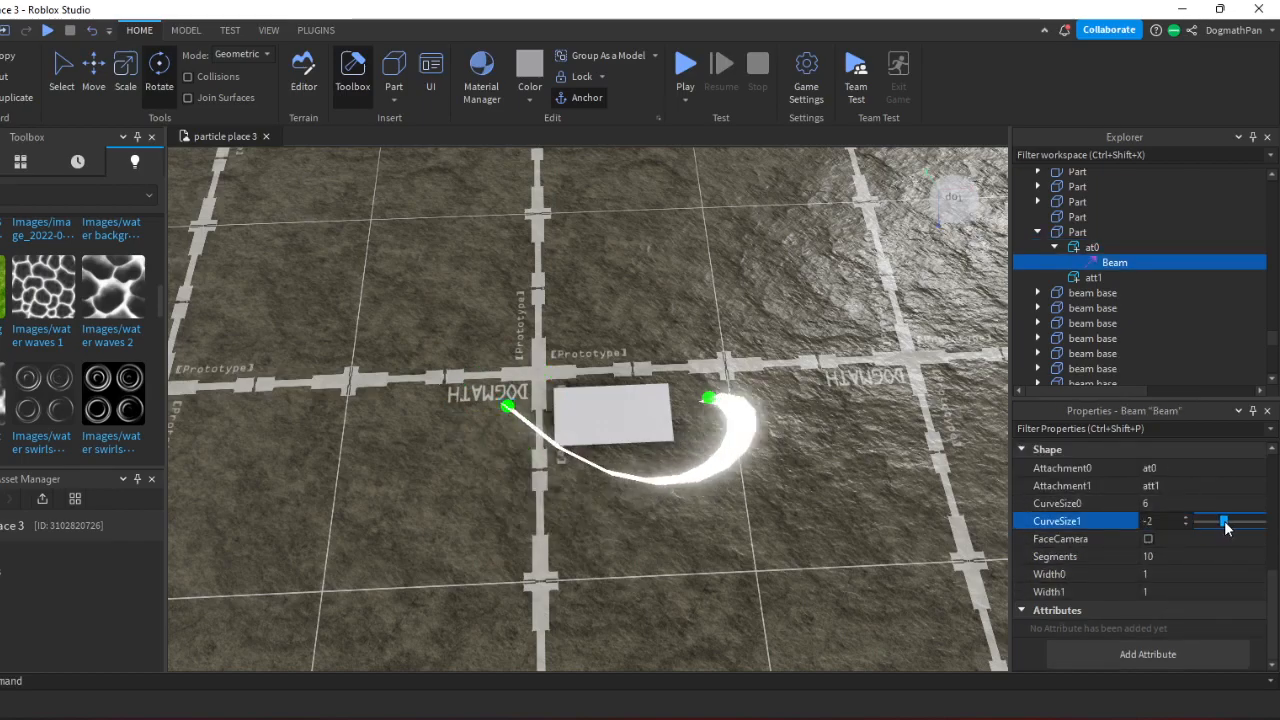
Rotate attachment att1 about its vertical axis to a Y orientation of 90 degrees.
click(709, 398)
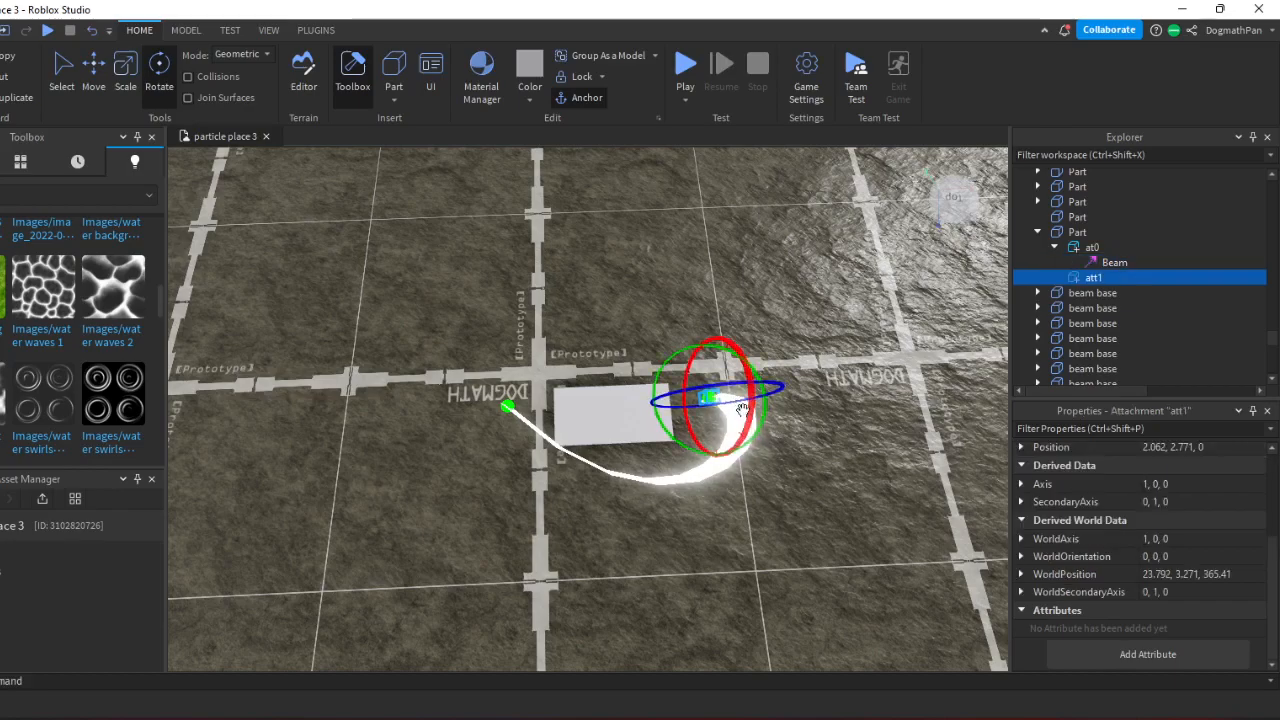
drag(762, 432, 670, 300)
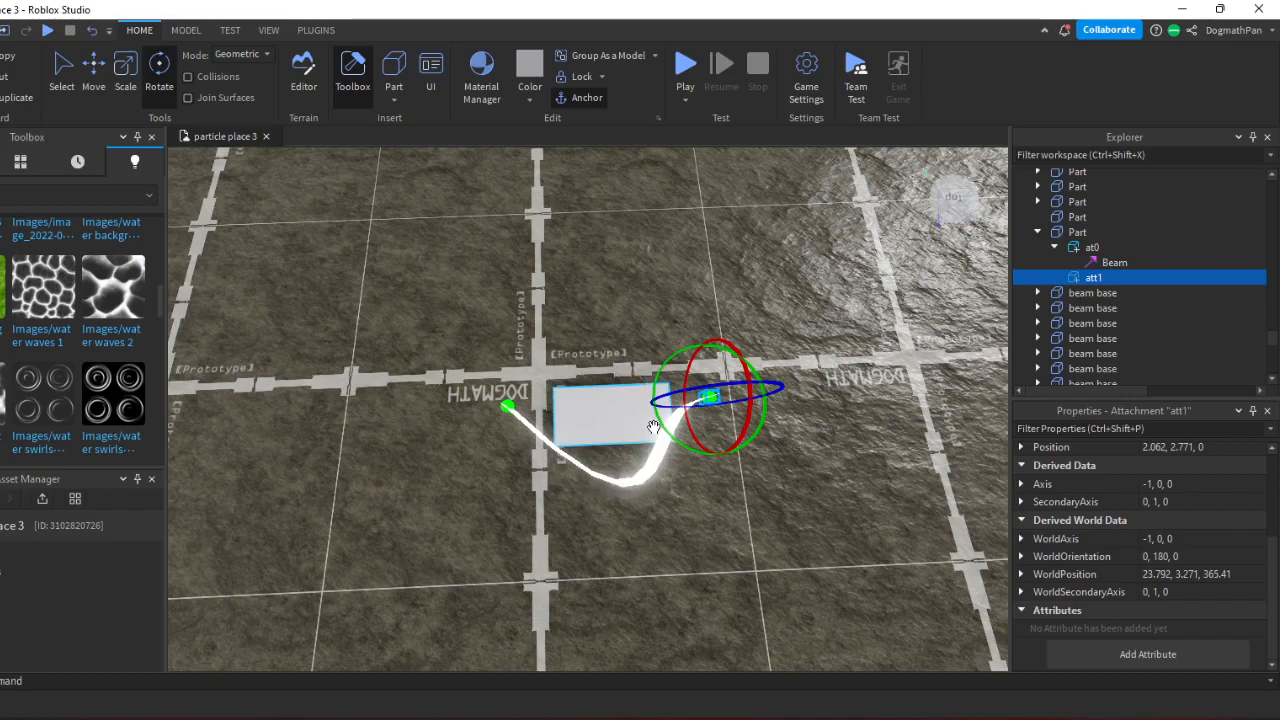
drag(750, 450, 740, 393)
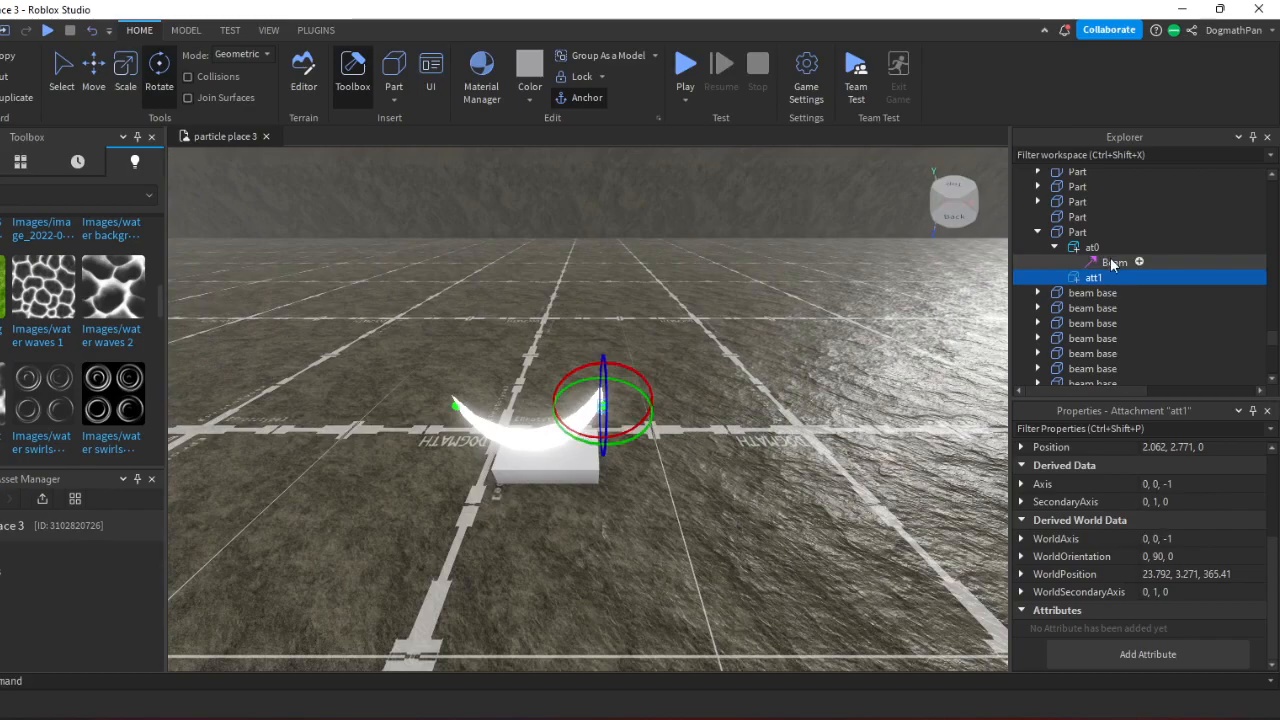
Reset the Beam's CurveSize1 and CurveSize0 to 0.
click(1114, 262)
scroll(1164, 613, down, 3)
click(1162, 552)
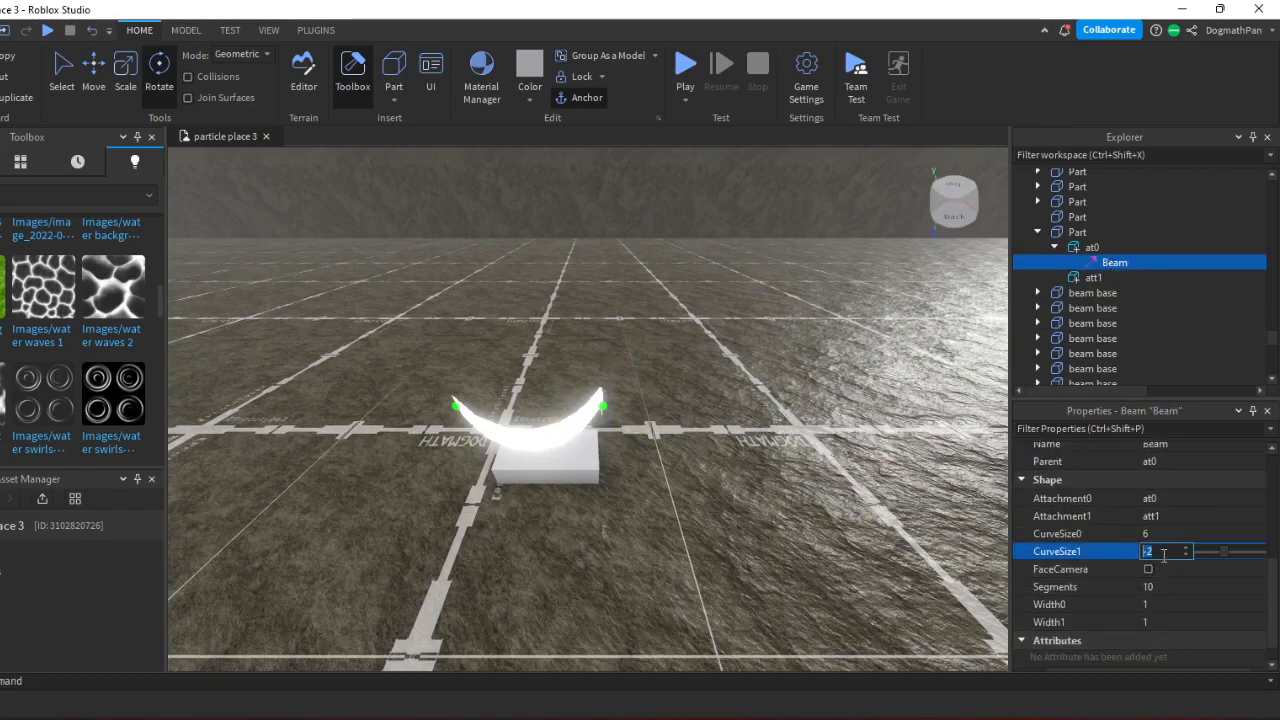
click(1158, 533)
Examine the straight beam above the part from several viewing angles and distances.
right_drag(945, 541, 945, 541)
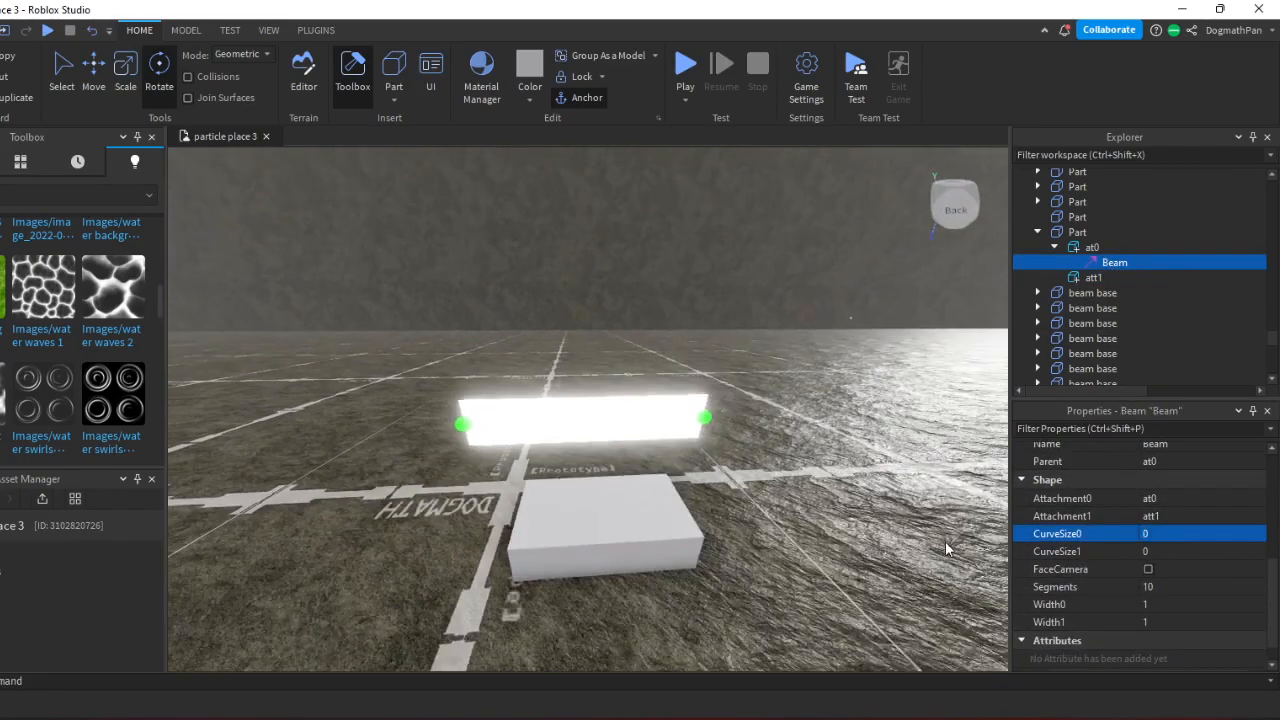
key(s)
click(789, 543)
key(w)
right_drag(783, 510, 784, 510)
key(d)
key(w)
key(s)
Enable FaceCamera for the Beam inside attachment at0.
click(1114, 262)
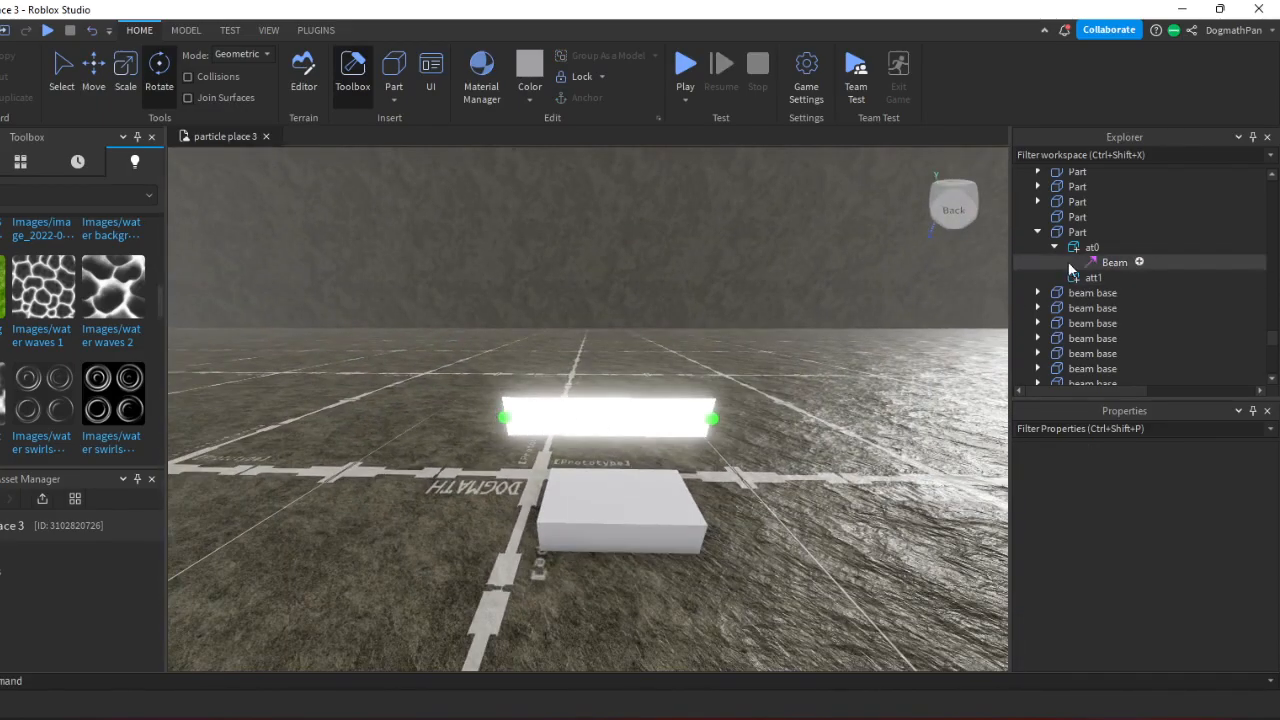
scroll(1162, 580, down, 10)
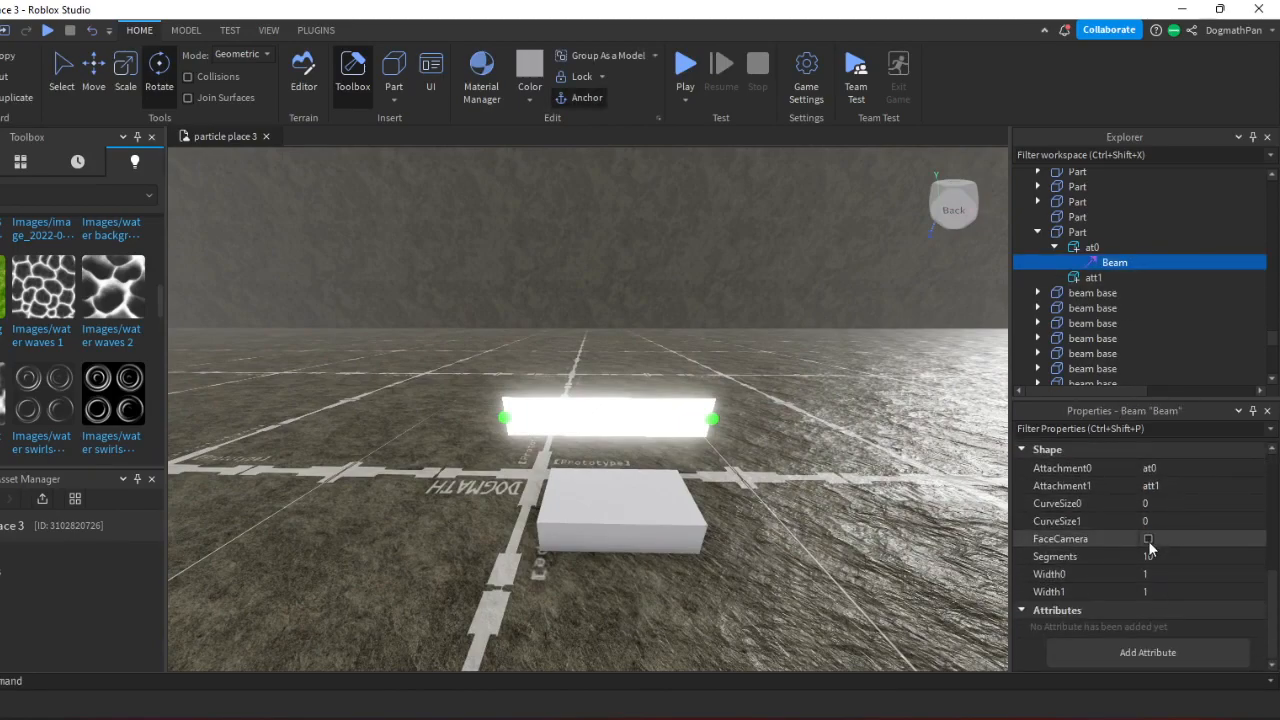
click(1148, 539)
Examine from several angles how the beam turns toward the camera, keeping its shape properties at hand.
click(789, 485)
right_drag(789, 485, 789, 488)
scroll(1000, 310, down, 2)
click(1114, 262)
scroll(1120, 600, down, 3)
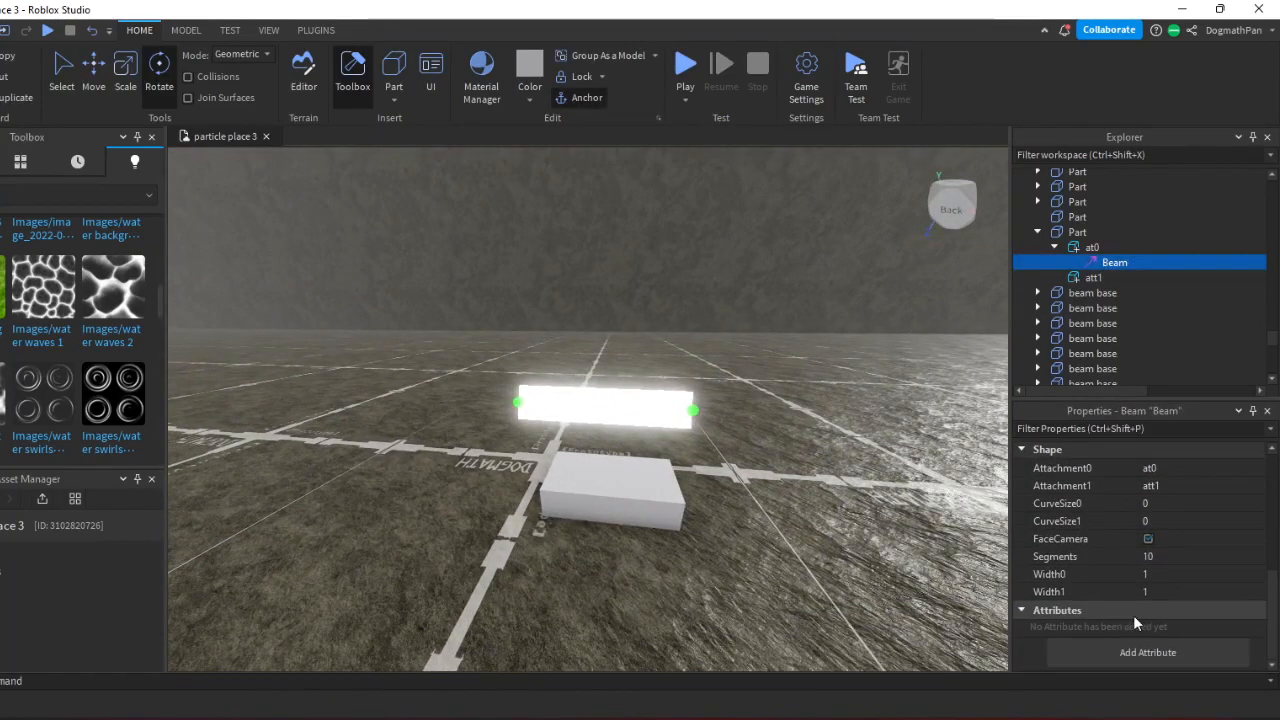
key(w)
right_drag(868, 494, 868, 494)
key(s)
key(w)
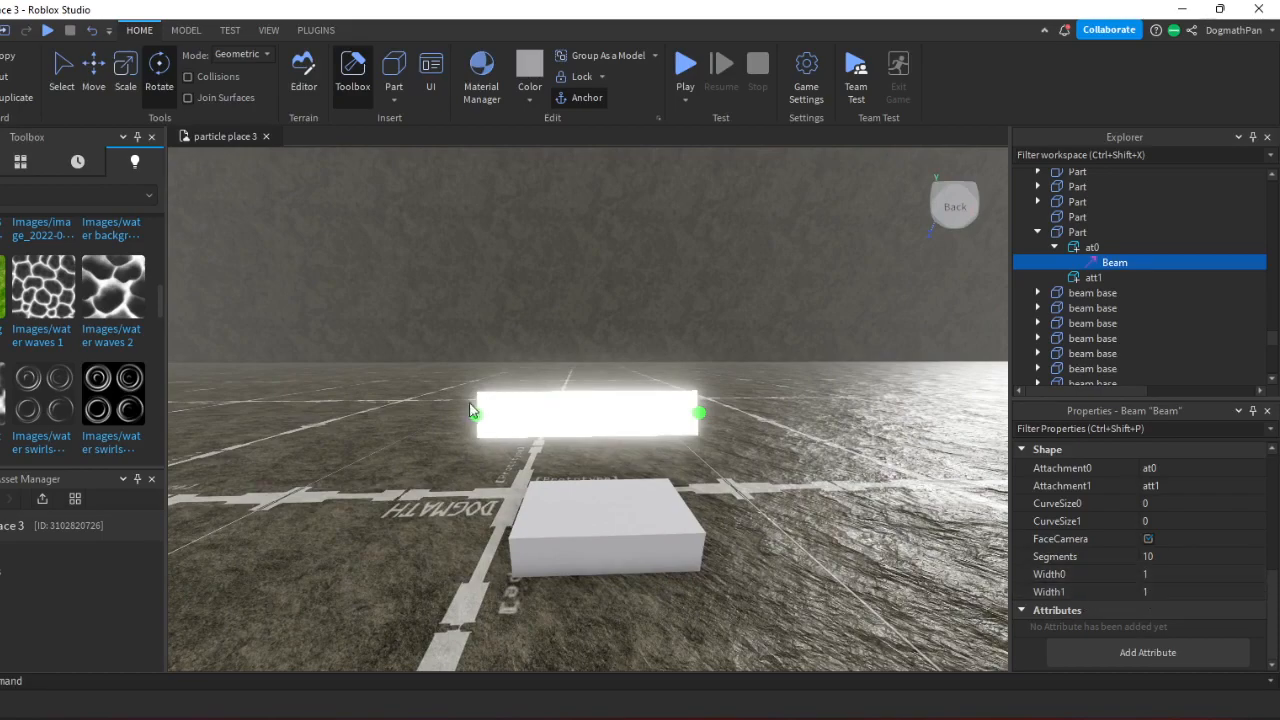
Set the Beam's Width0 to 10 and inspect its shape from the opposite side.
click(1226, 574)
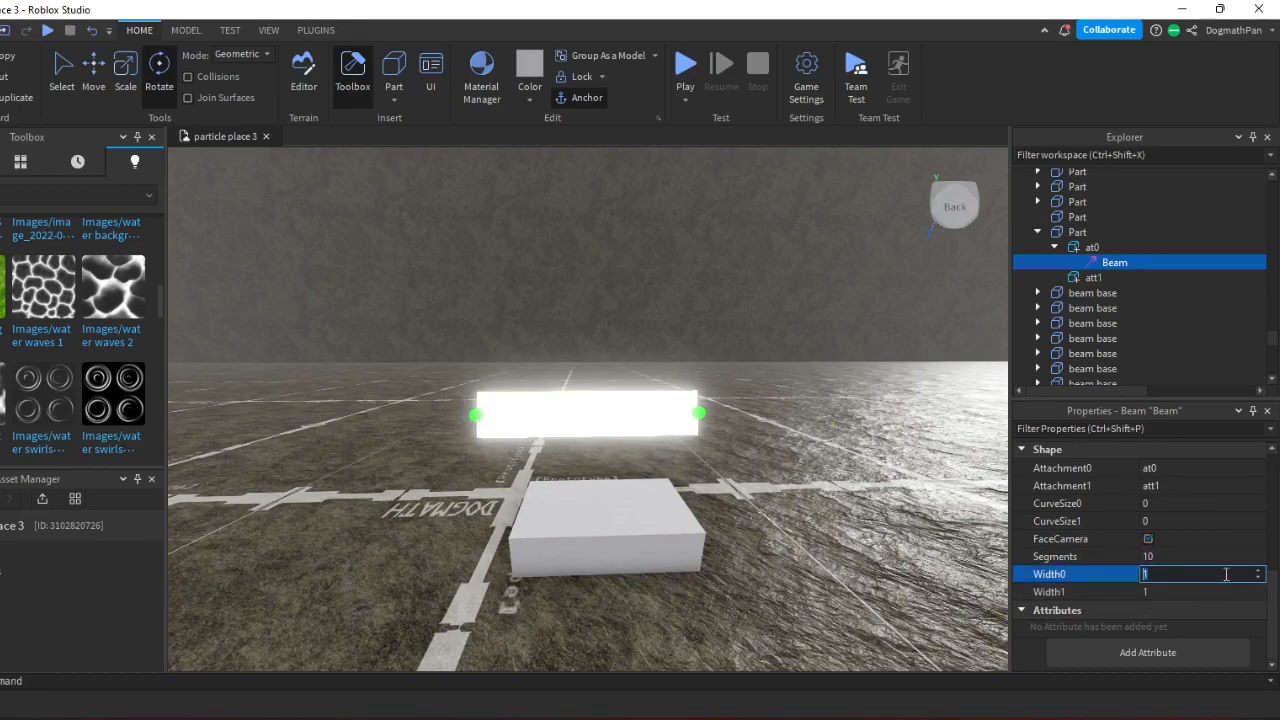
text(0)
key(Return)
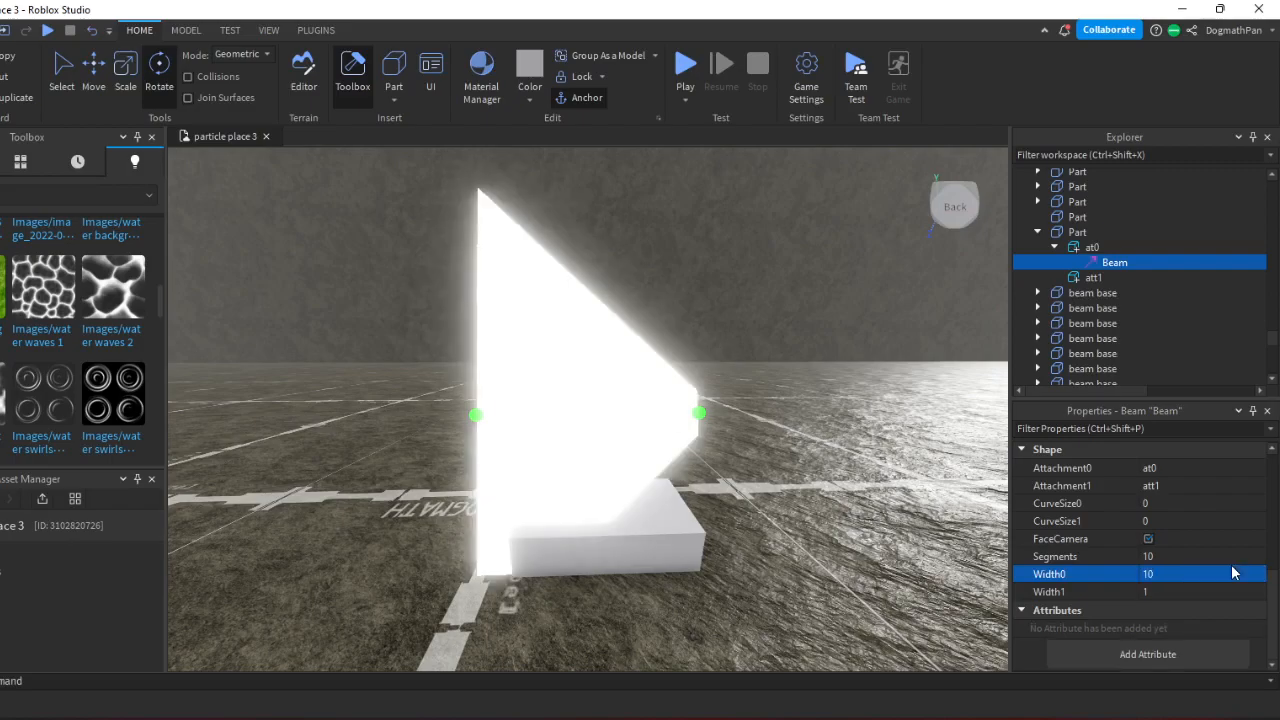
scroll(643, 443, up, 3)
right_drag(563, 411, 563, 411)
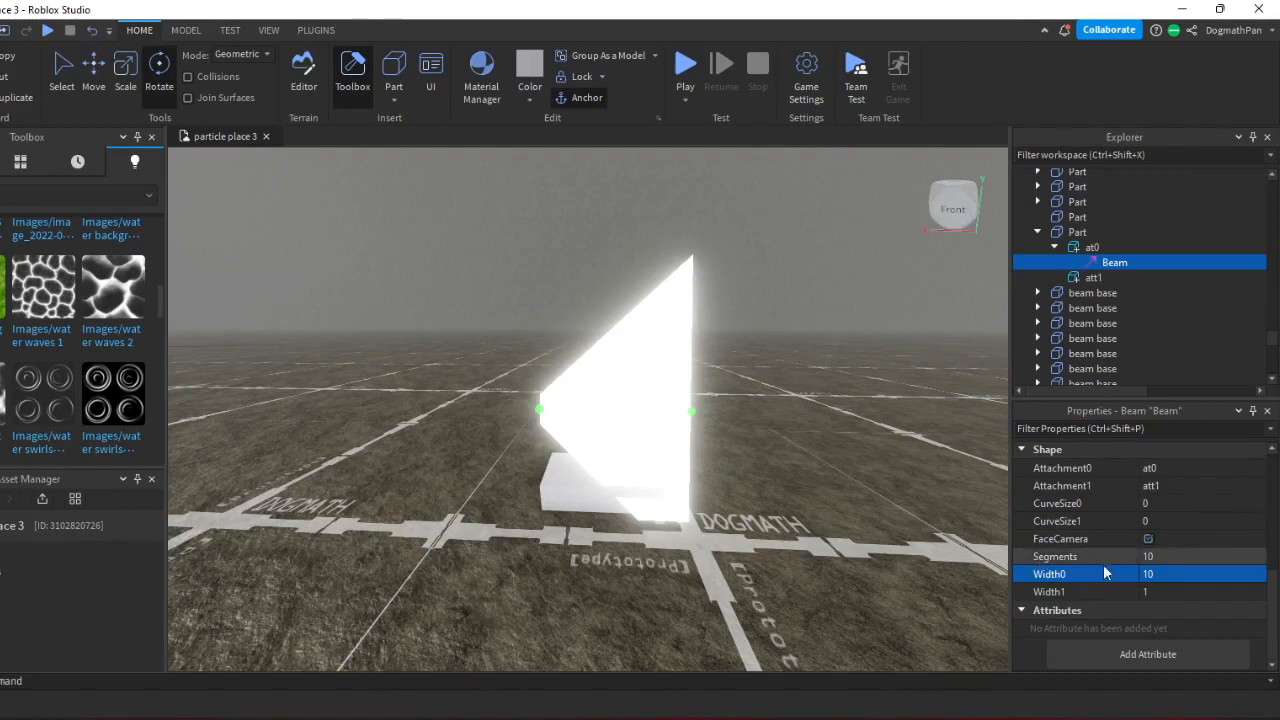
Set the Beam's Width0 to 4.
click(1164, 573)
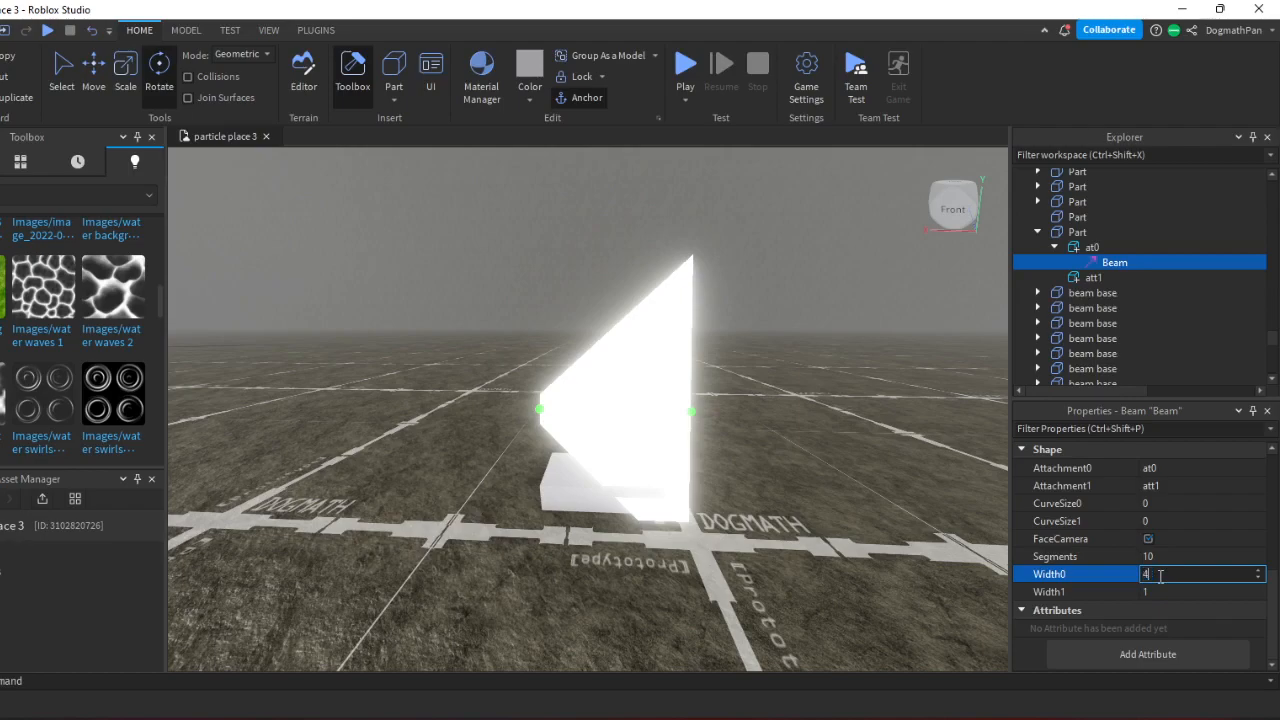
key(Return)
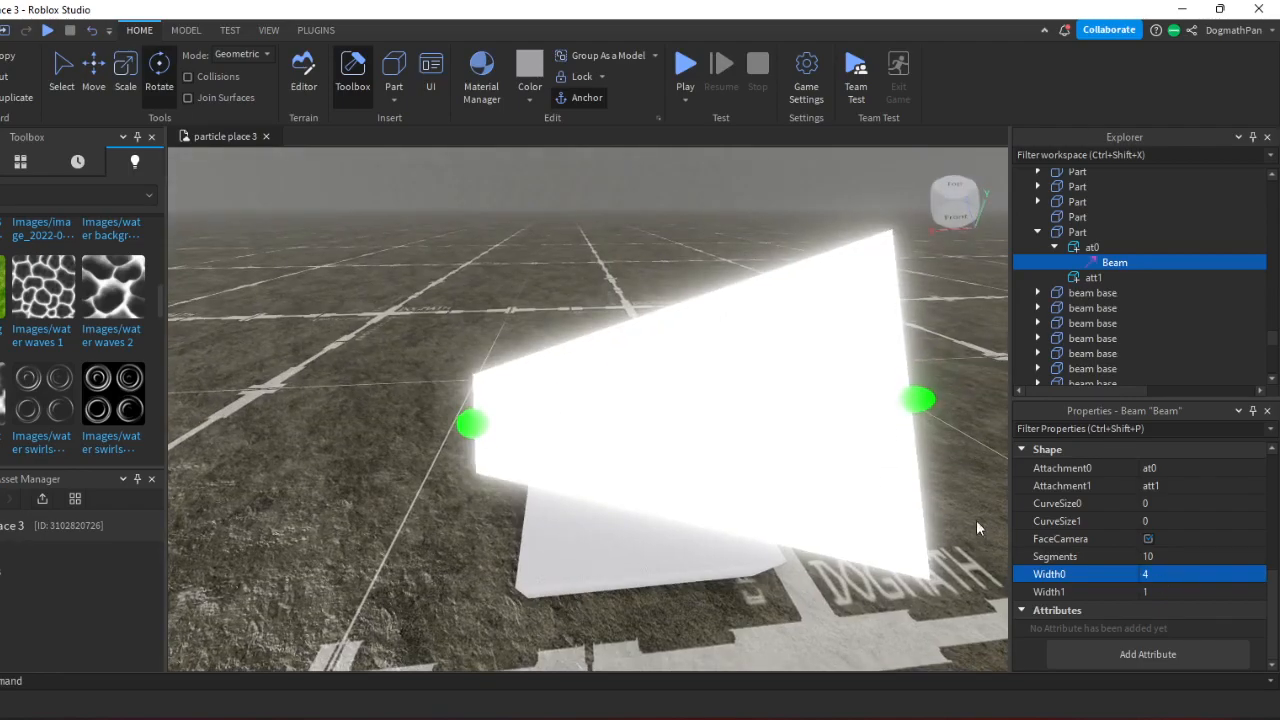
scroll(905, 441, down, 5)
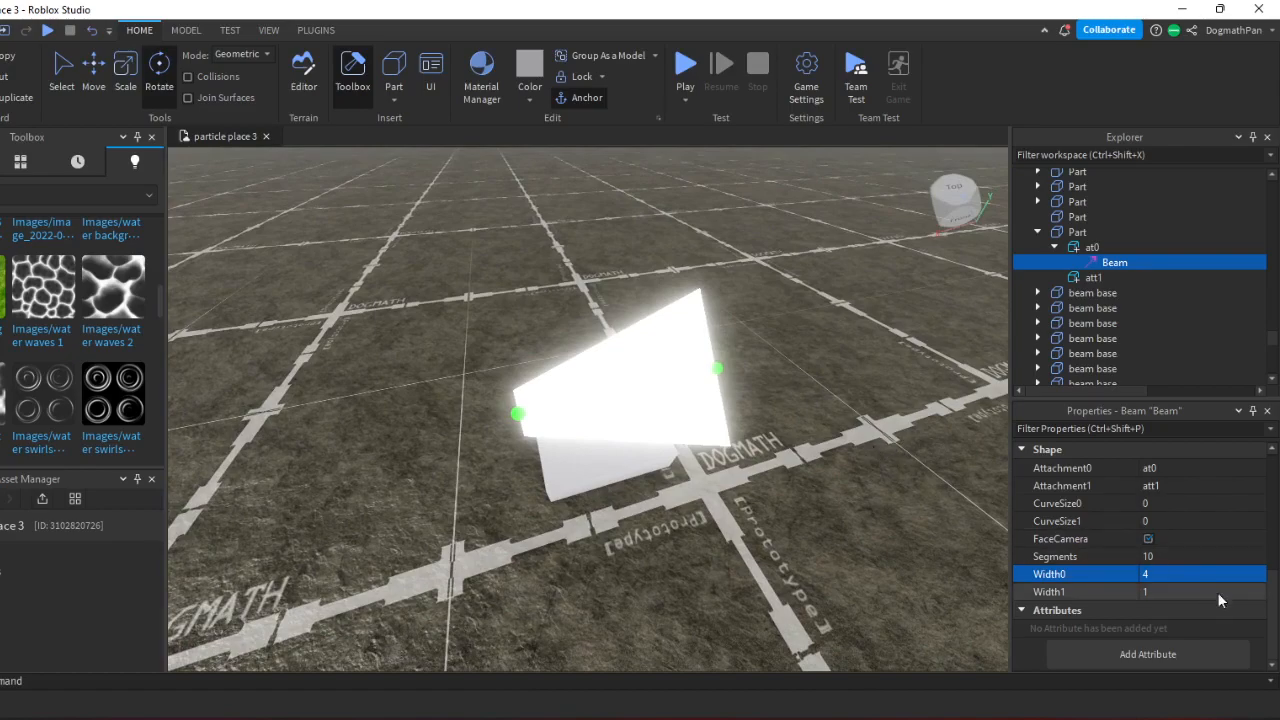
Set the Beam's Width1 to 0 so it tapers to a point at attachment att1.
click(1168, 591)
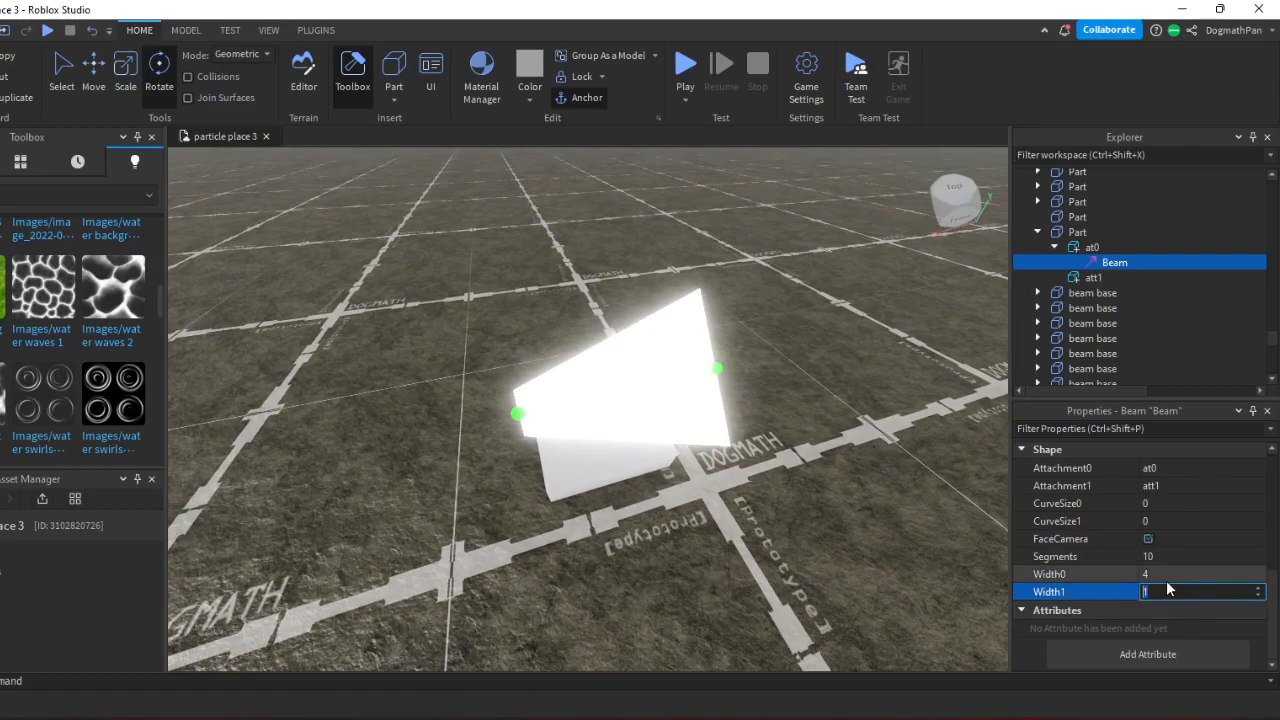
text(0)
key(Return)
right_drag(548, 292, 508, 270)
Set the Beam's Width1 to 3 and turn off FaceCamera.
click(1200, 592)
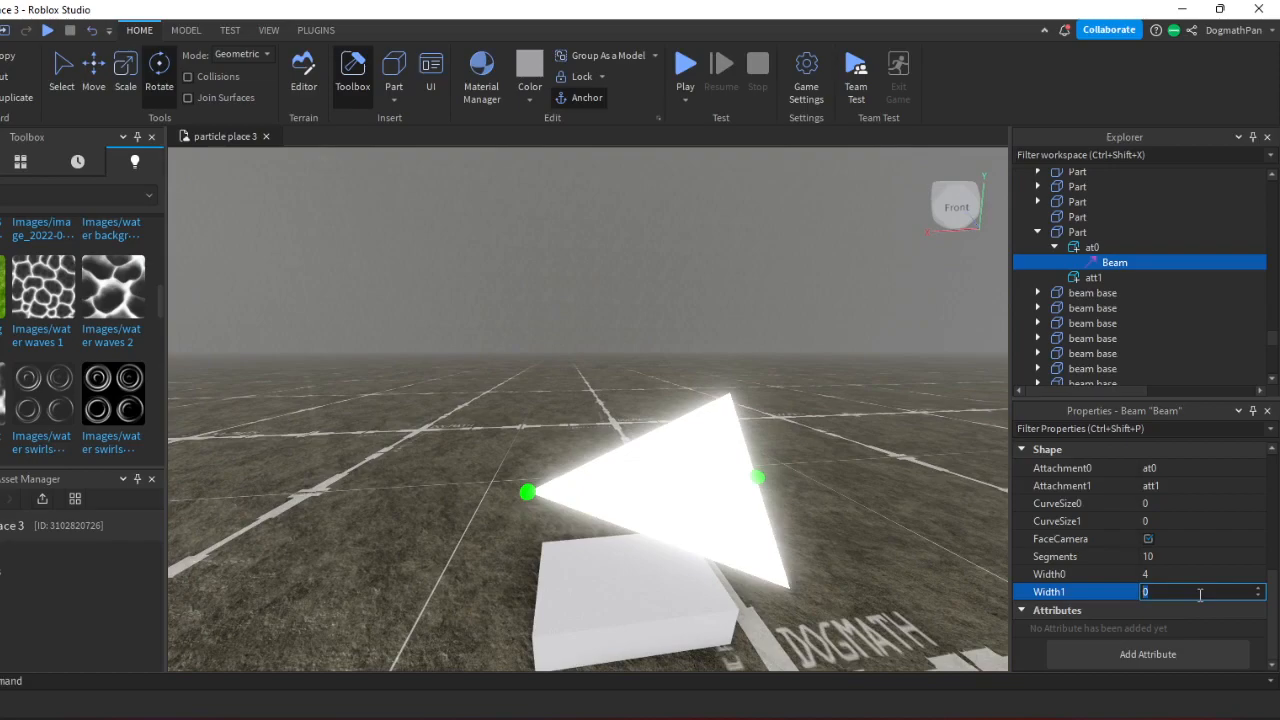
text(3)
key(Return)
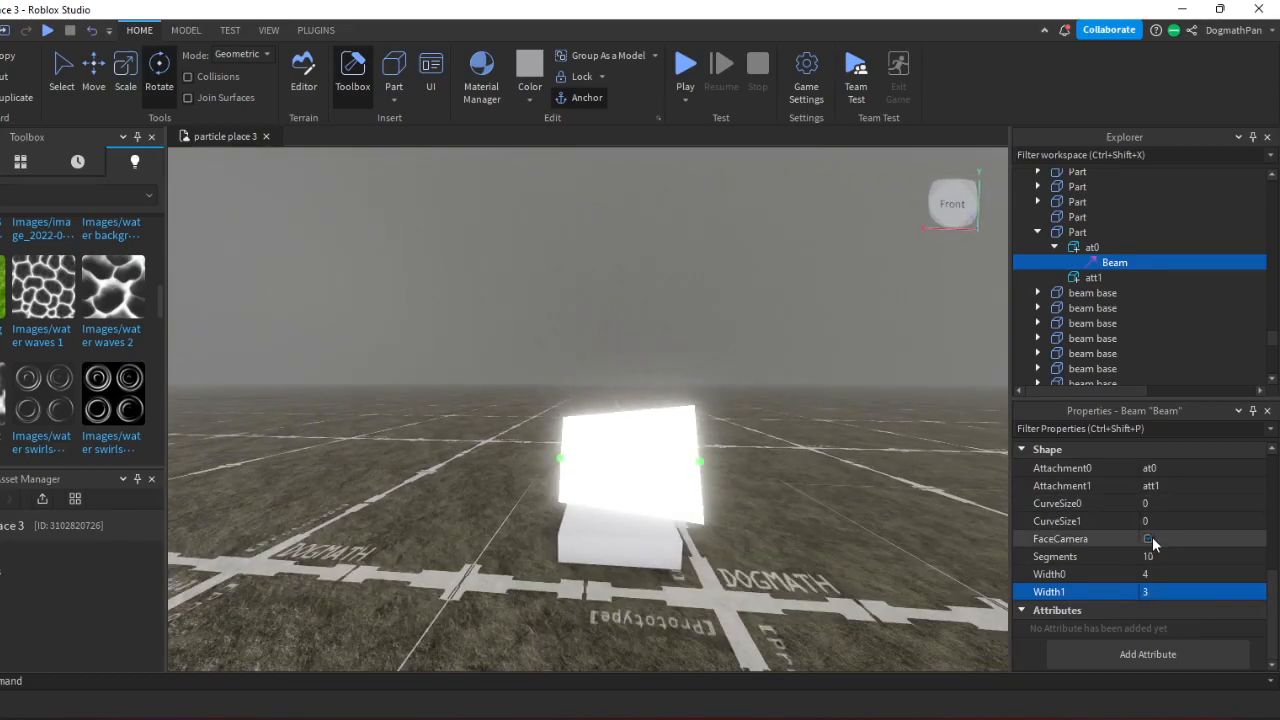
click(1148, 539)
right_drag(768, 428, 767, 434)
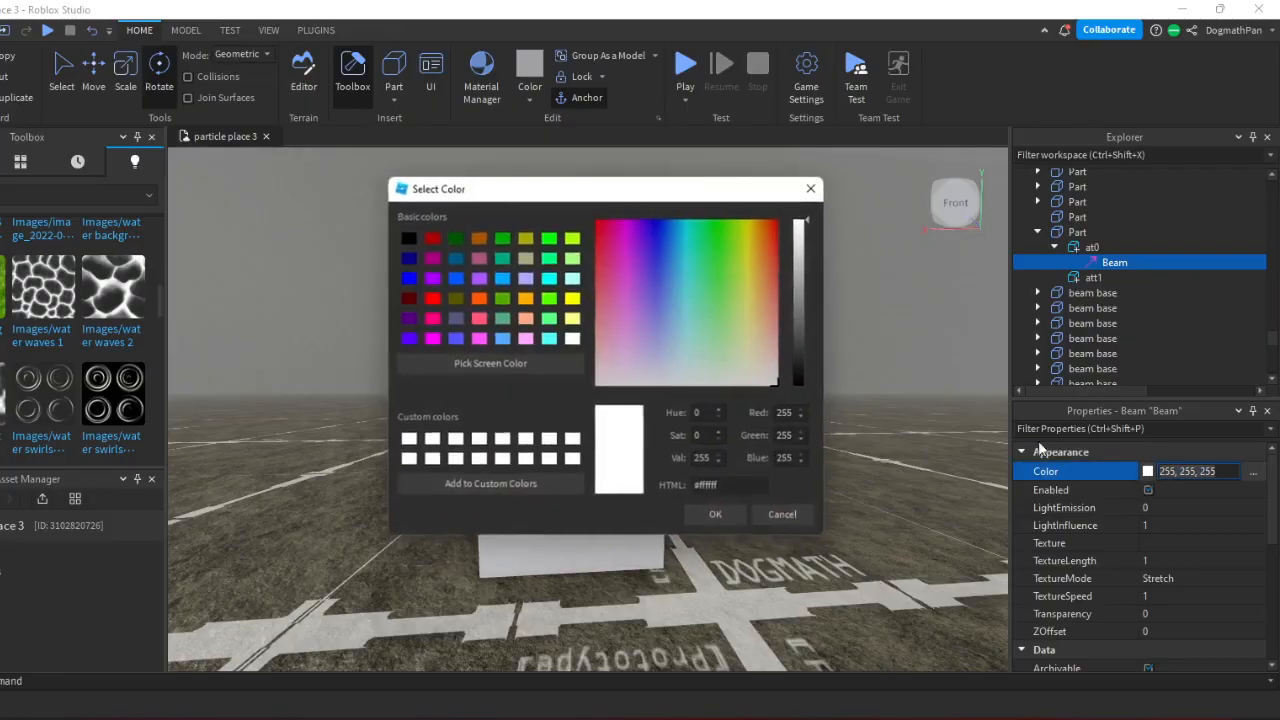
Try out the Beam's colour selection, then switch its Enabled property off and back on.
drag(560, 189, 137, 260)
drag(222, 360, 314, 297)
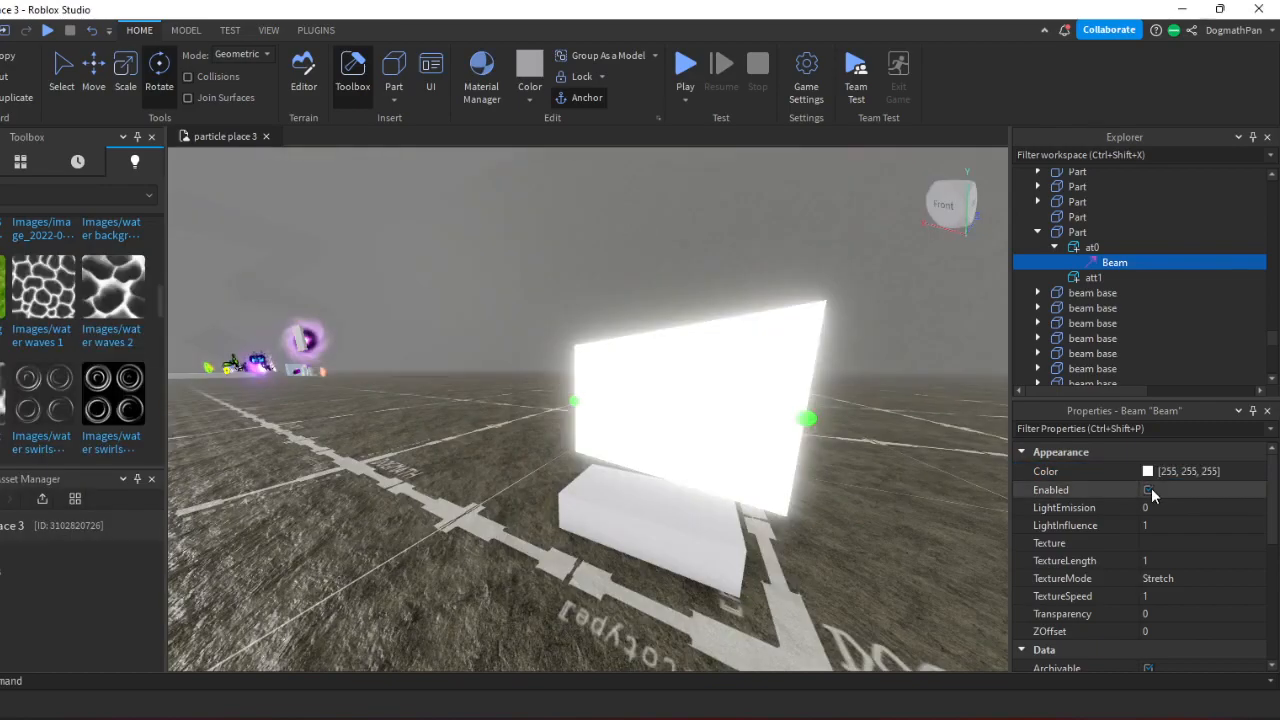
click(1148, 490)
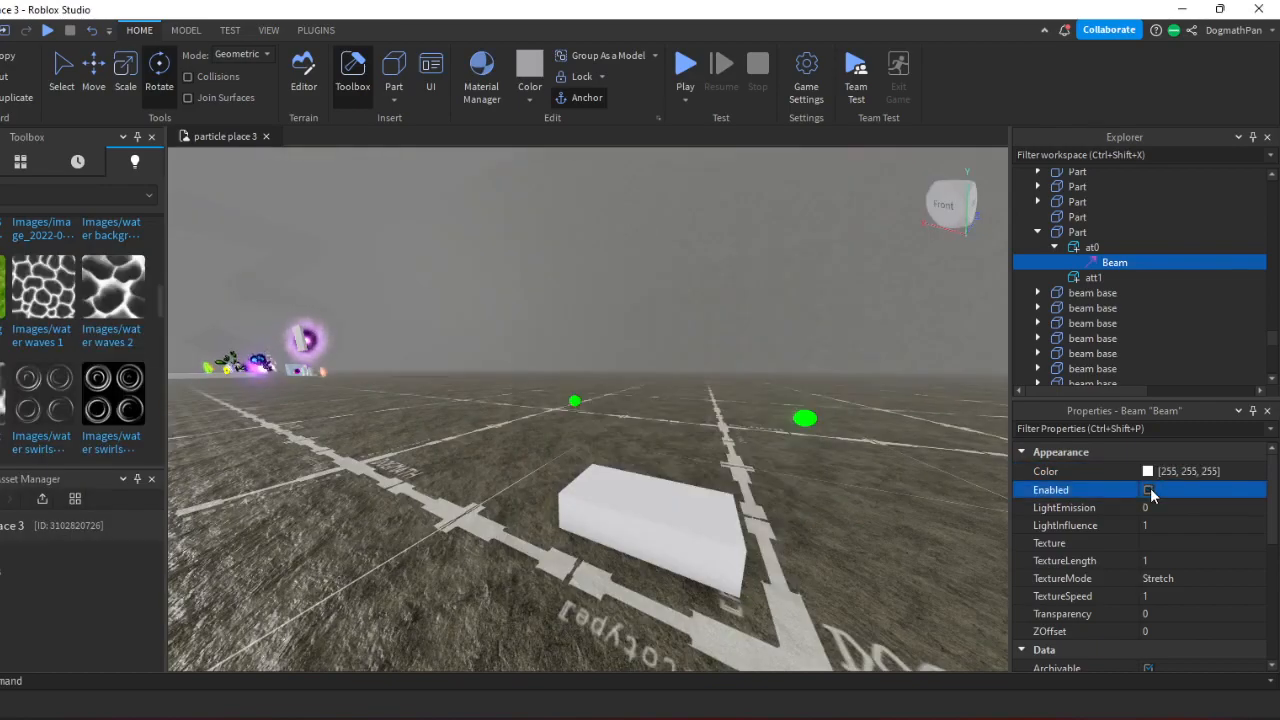
click(1148, 490)
click(1148, 490)
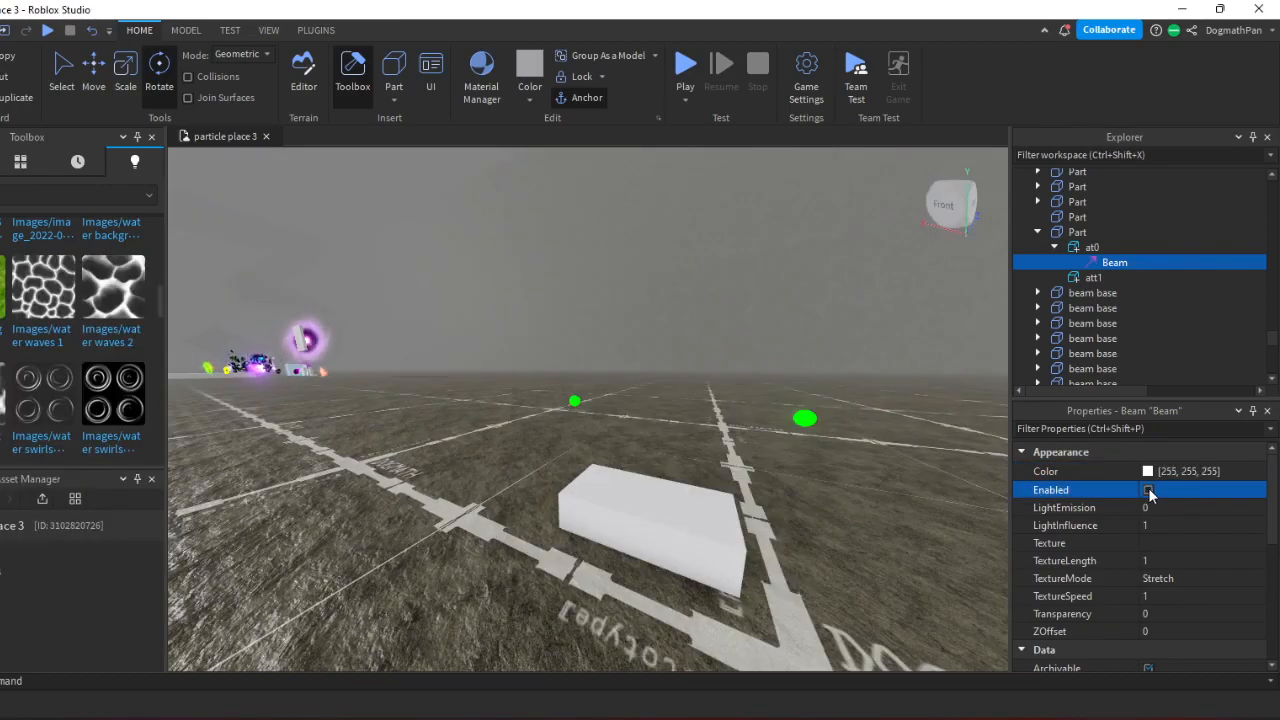
click(1148, 490)
Try out the Beam's LightEmission, return it to 0, and examine the beam from the front and back.
click(1181, 507)
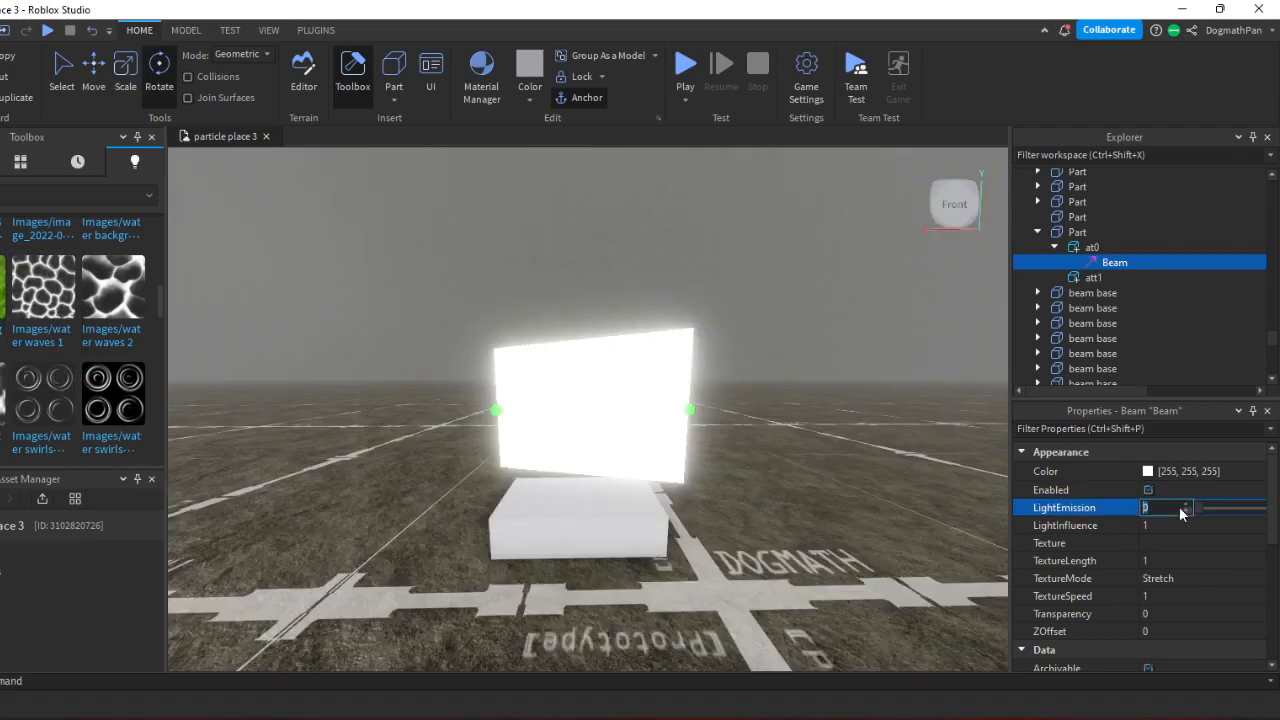
mouse_move(1200, 516)
mouse_down()
mouse_move(1246, 505)
mouse_move(1198, 507)
mouse_up()
right_drag(906, 437, 906, 437)
key(s)
key(w)
key(d)
key(a)
key(s)
key(s)
drag(1207, 510, 1158, 516)
right_drag(865, 465, 865, 465)
key(d)
key(w)
scroll(983, 499, down, 2)
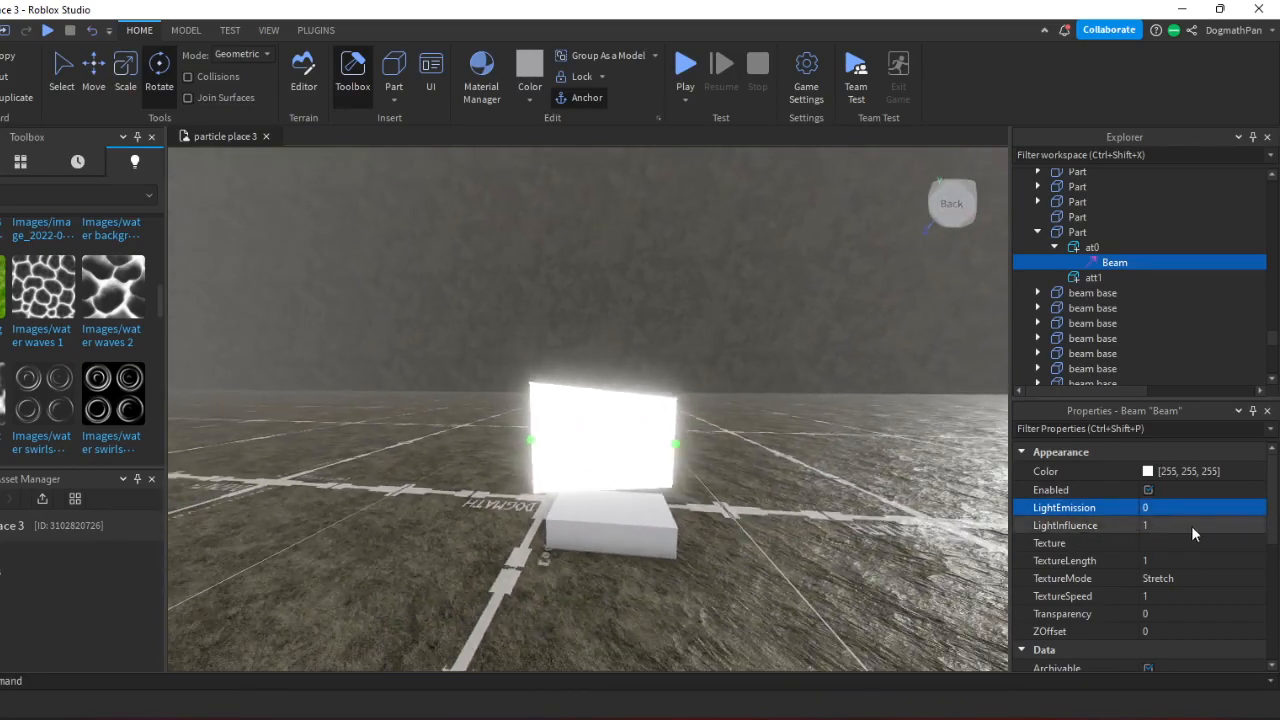
Try out the Beam's LightInfluence and examine its glow from near and far.
mouse_move(1263, 528)
mouse_down()
mouse_move(1198, 526)
mouse_move(1262, 525)
mouse_up()
scroll(797, 431, up, 5)
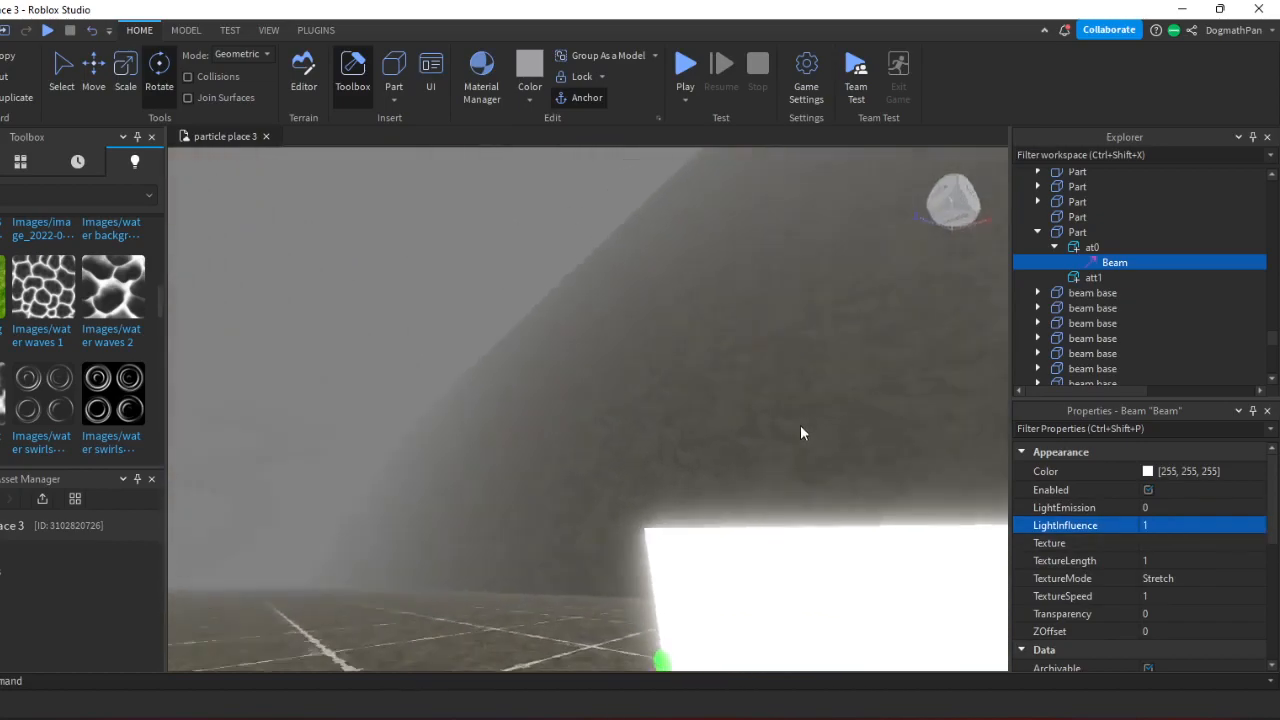
scroll(803, 429, down, 5)
right_drag(797, 427, 757, 436)
key(w)
scroll(757, 443, down, 5)
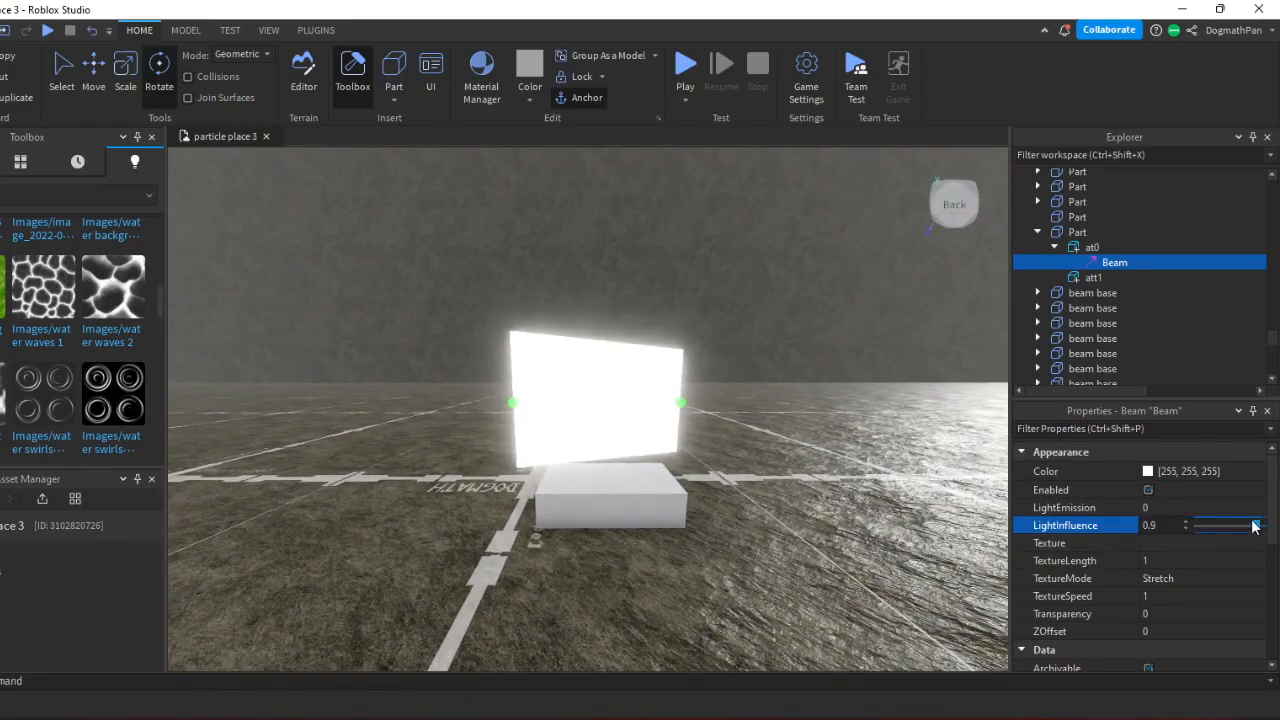
Set the Beam's LightInfluence to 0 and compare its appearance from the back.
drag(1257, 527, 1199, 525)
click(756, 438)
right_drag(756, 438, 757, 440)
click(1114, 262)
click(1201, 541)
click(1213, 545)
drag(1216, 547, 1175, 555)
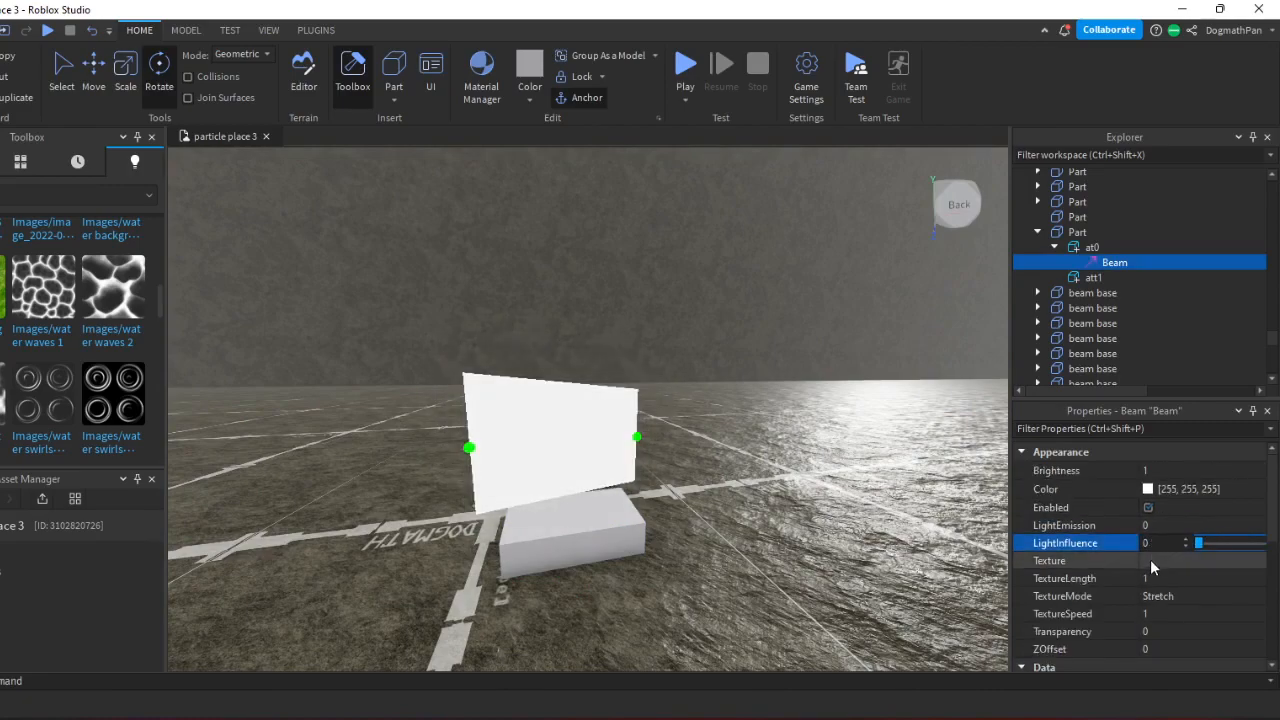
Set the Beam's Brightness to 10 and its colour to blue (0, 102, 255).
click(1158, 468)
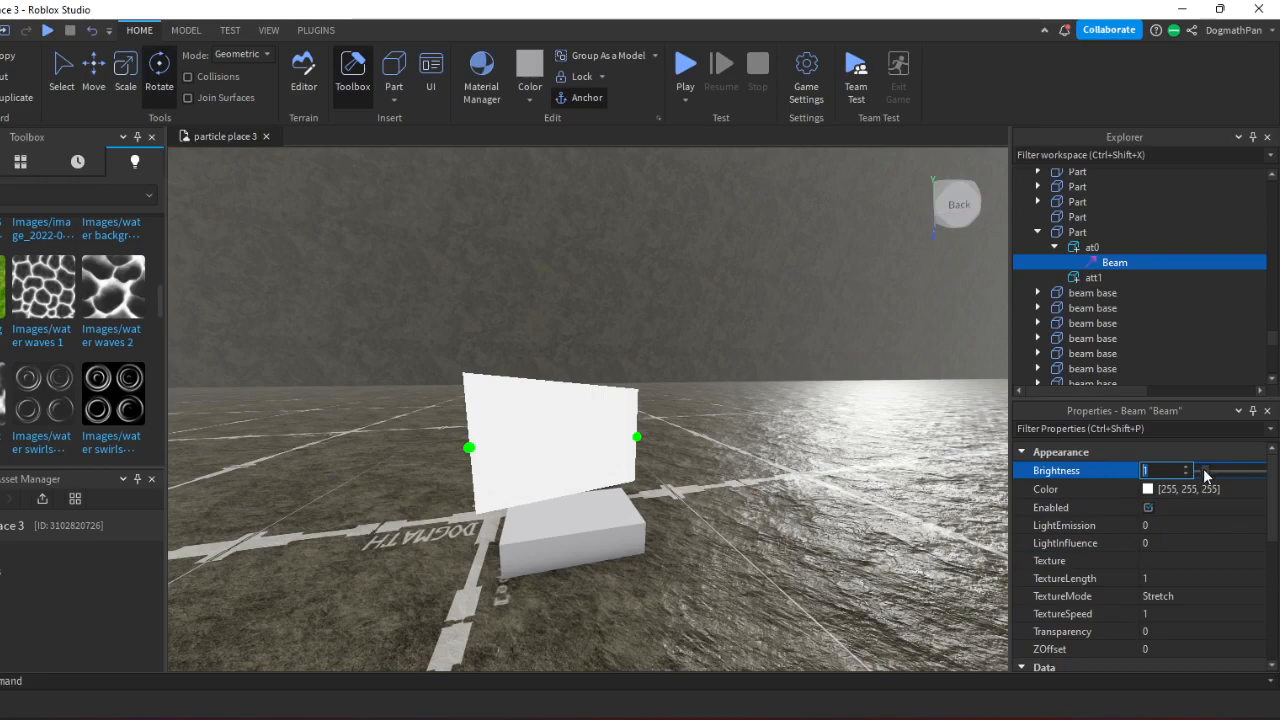
drag(1203, 467, 1267, 479)
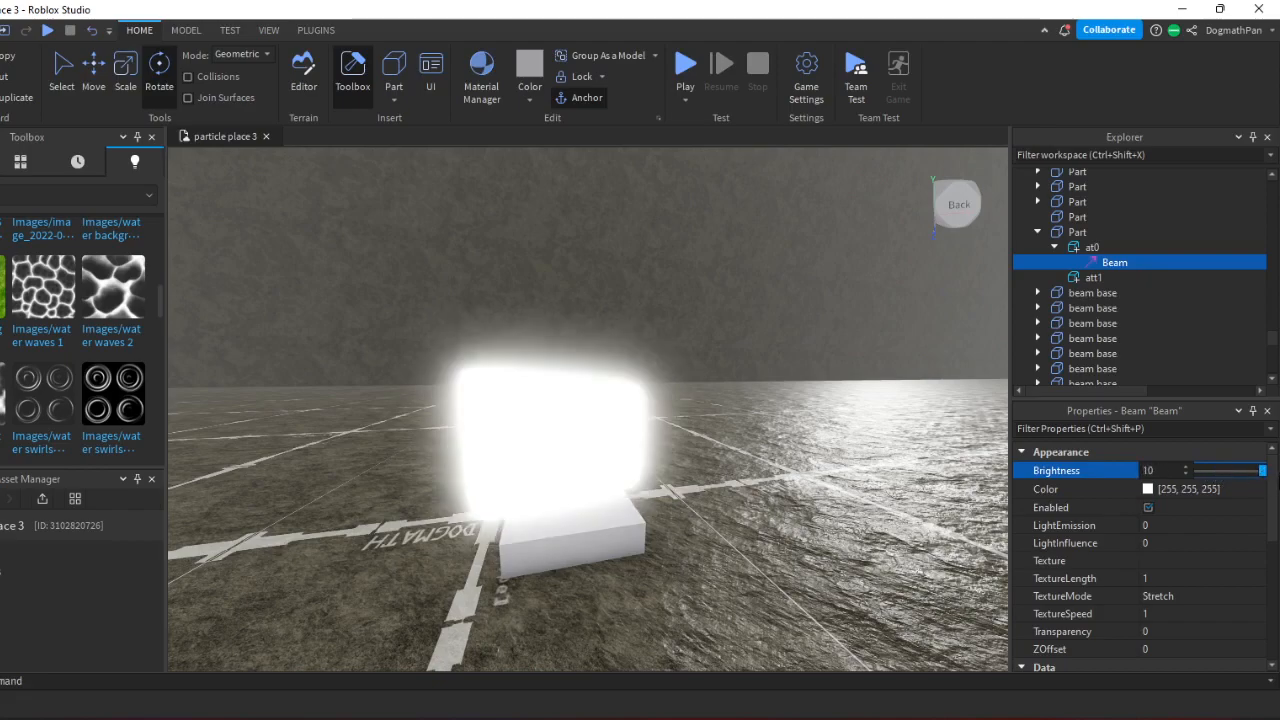
Raise the Beam's LightEmission to 1 for comparison, then return it to 0.
click(1189, 526)
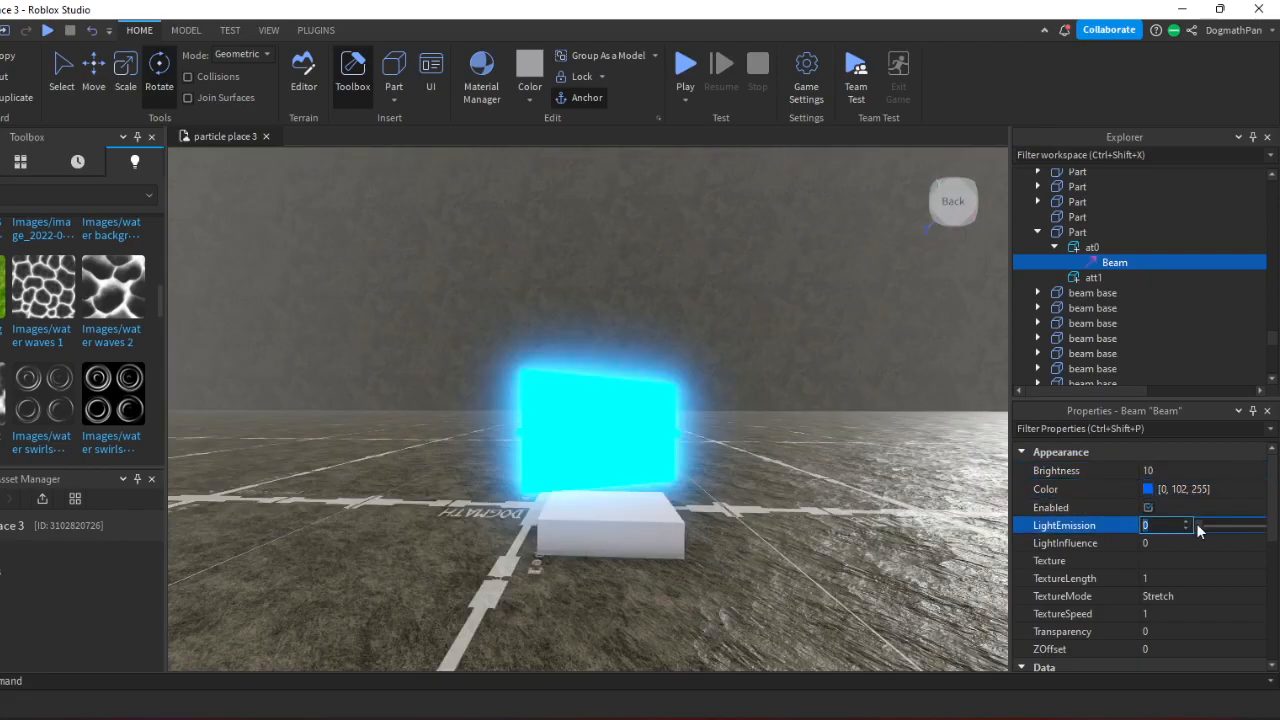
drag(1197, 527, 1262, 525)
scroll(820, 413, up, 3)
right_drag(820, 413, 819, 413)
scroll(819, 413, down, 3)
click(1215, 526)
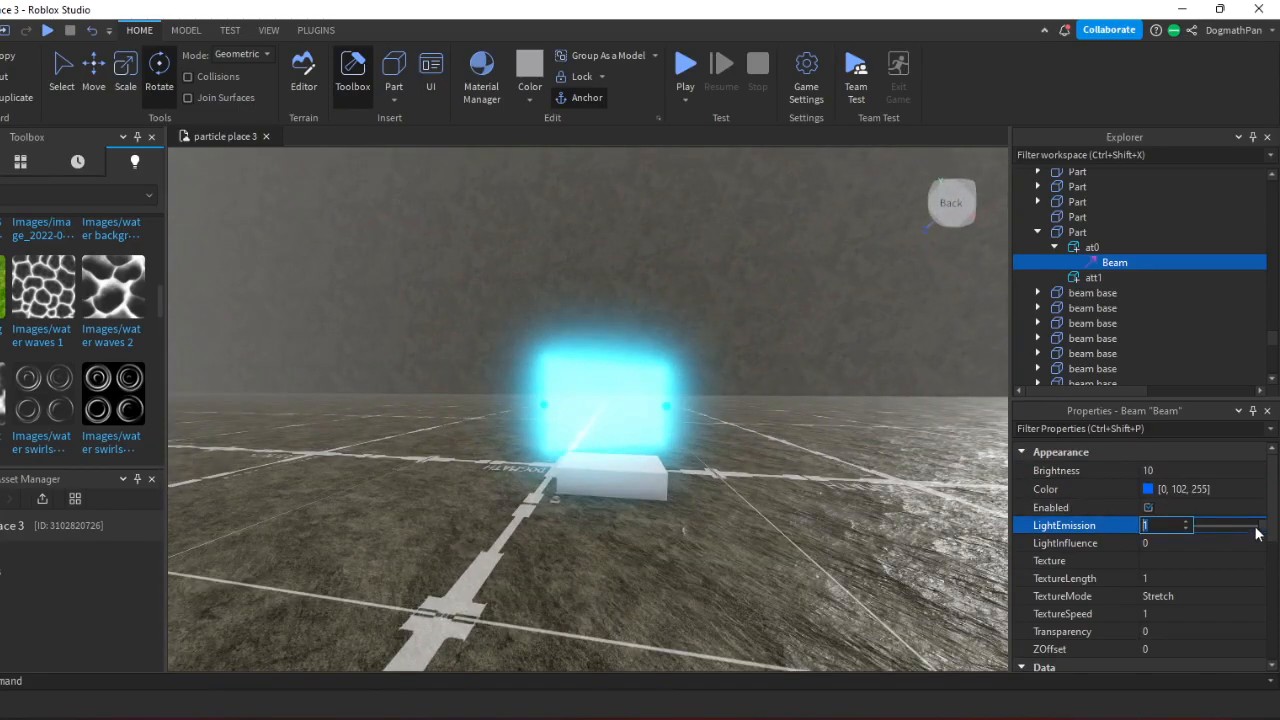
drag(1257, 531, 1138, 531)
scroll(939, 448, up, 2)
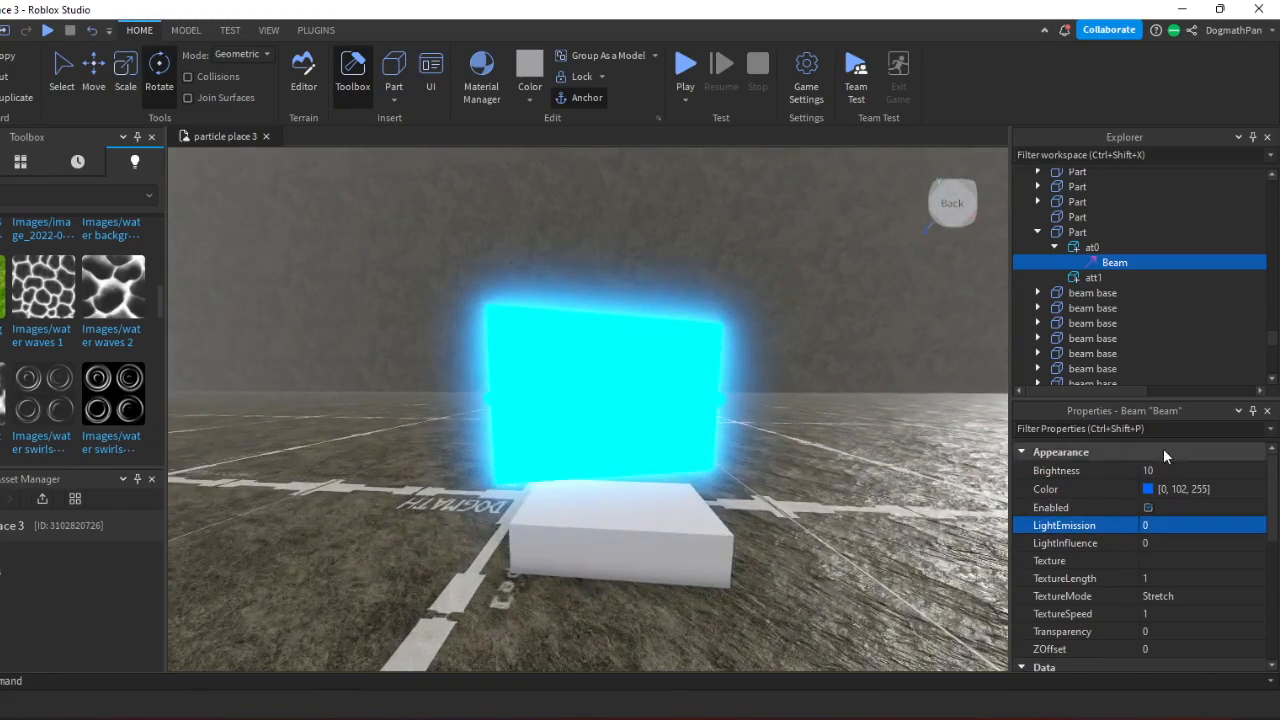
Set the blue Beam's Brightness to 1 and view it at an angle.
click(1165, 470)
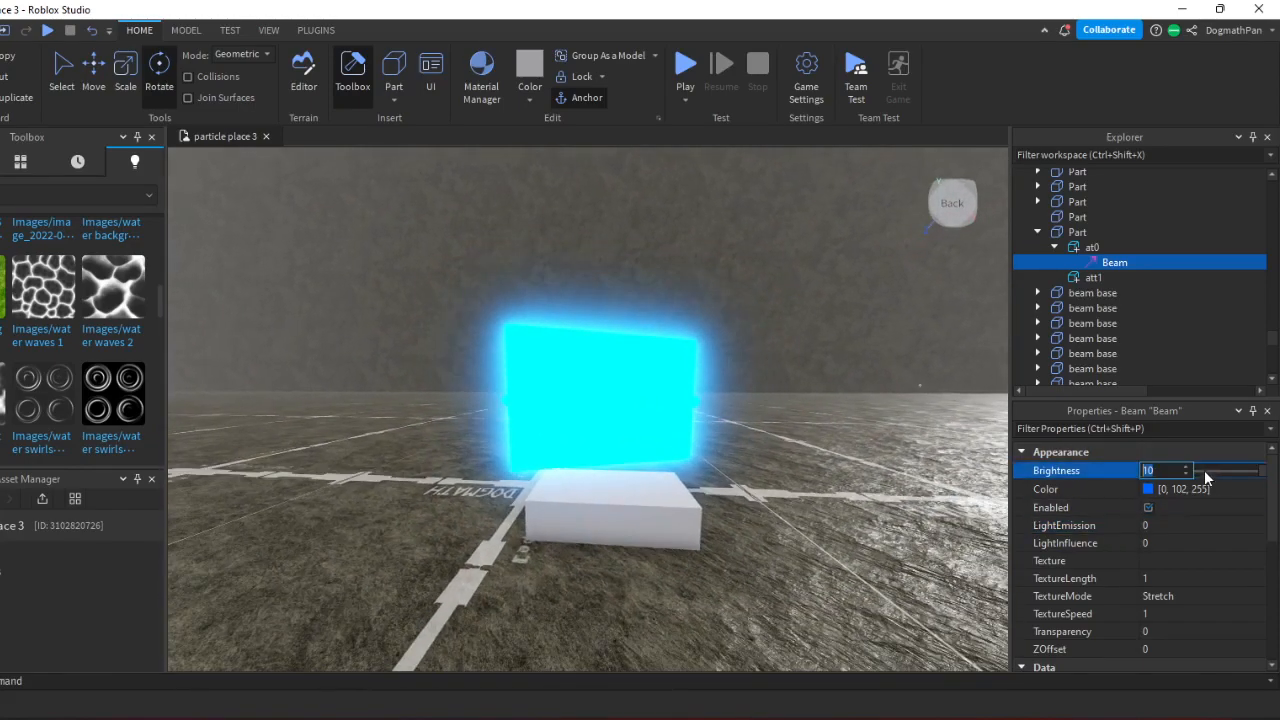
text(1)
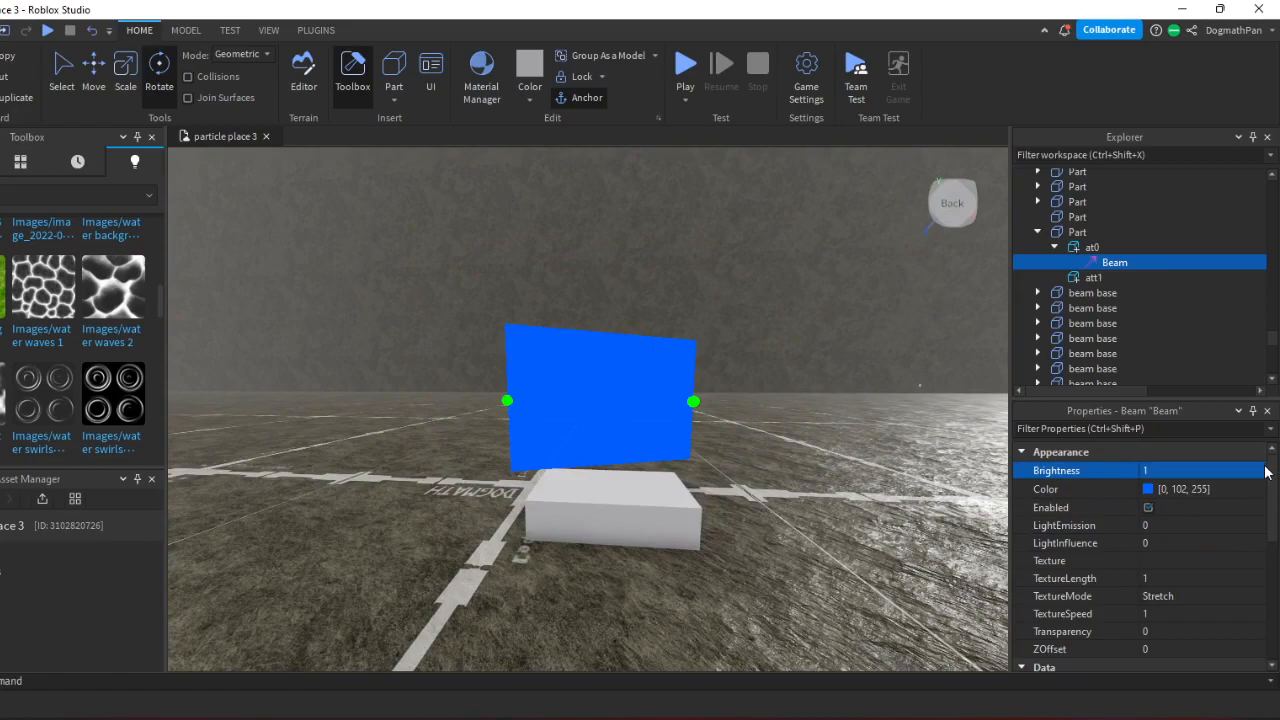
right_drag(1147, 472, 1089, 450)
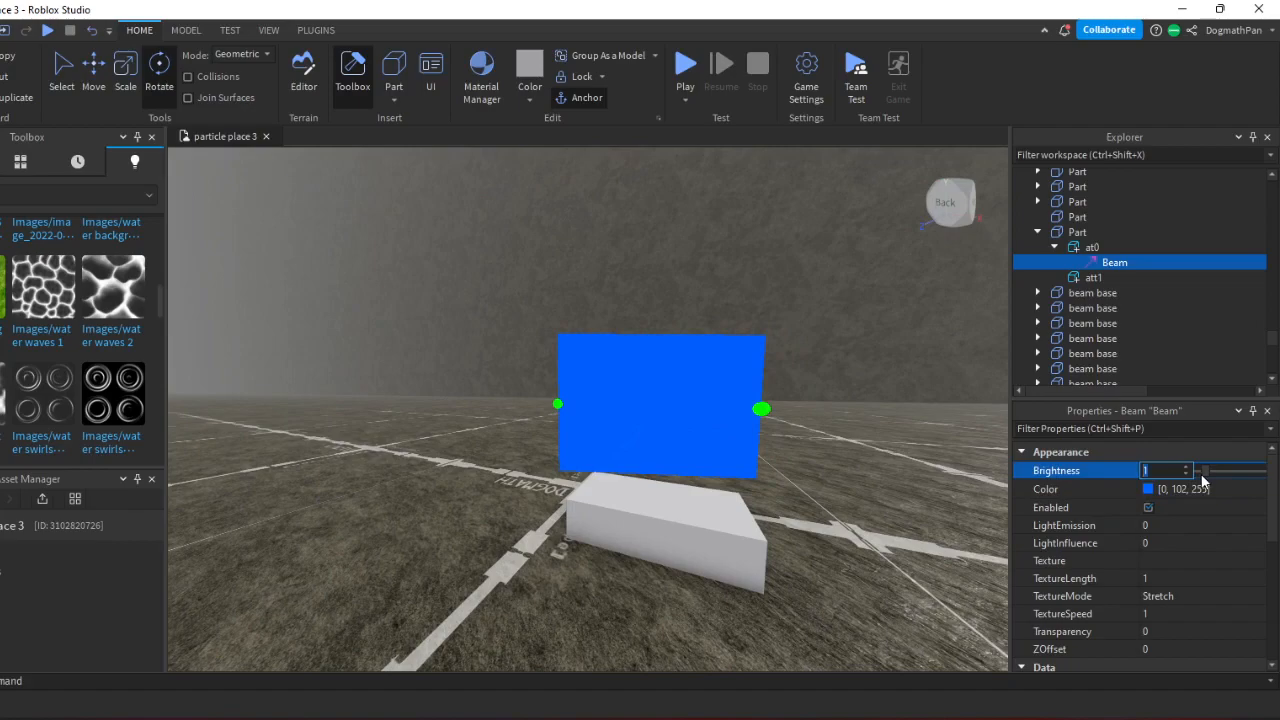
Lower the Beam's Brightness to 0.265 and inspect the darker blue from closer by.
drag(1203, 478, 1199, 478)
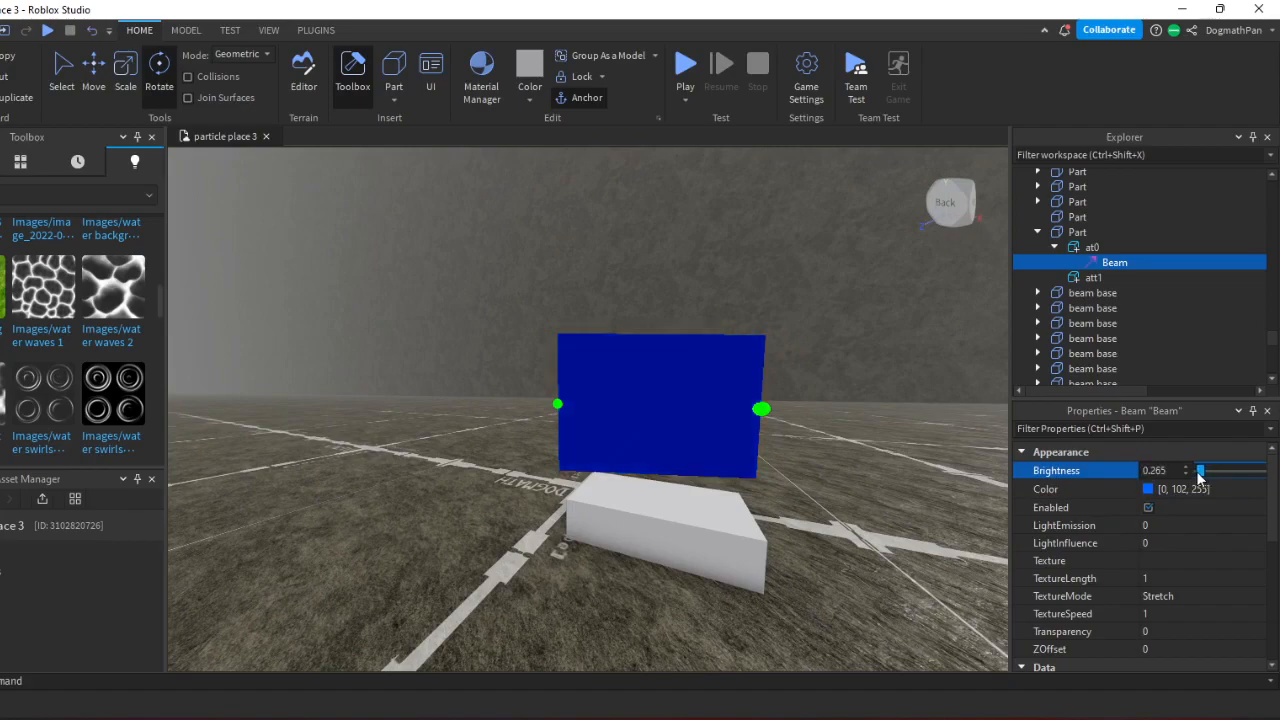
right_drag(808, 359, 808, 359)
key(w)
key(s)
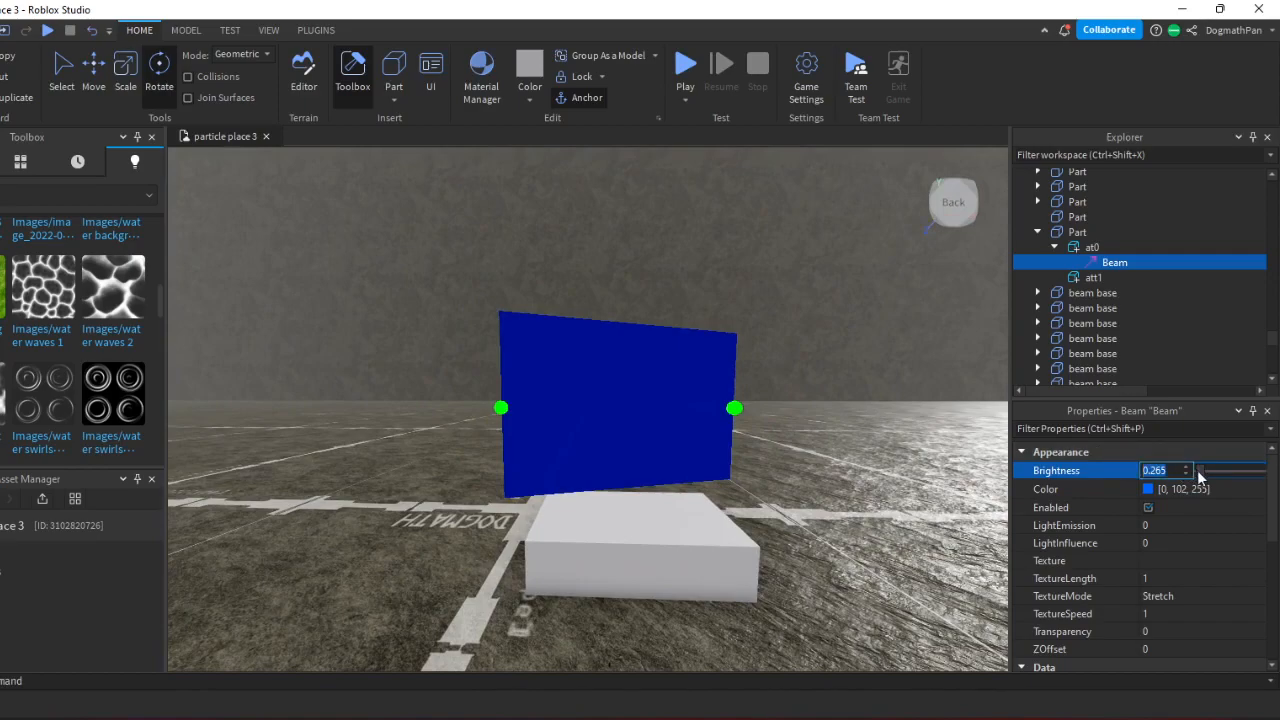
Set the Beam's Brightness to 0 and inspect the result.
drag(1198, 471, 1192, 472)
key(w)
right_drag(803, 375, 803, 375)
key(s)
key(w)
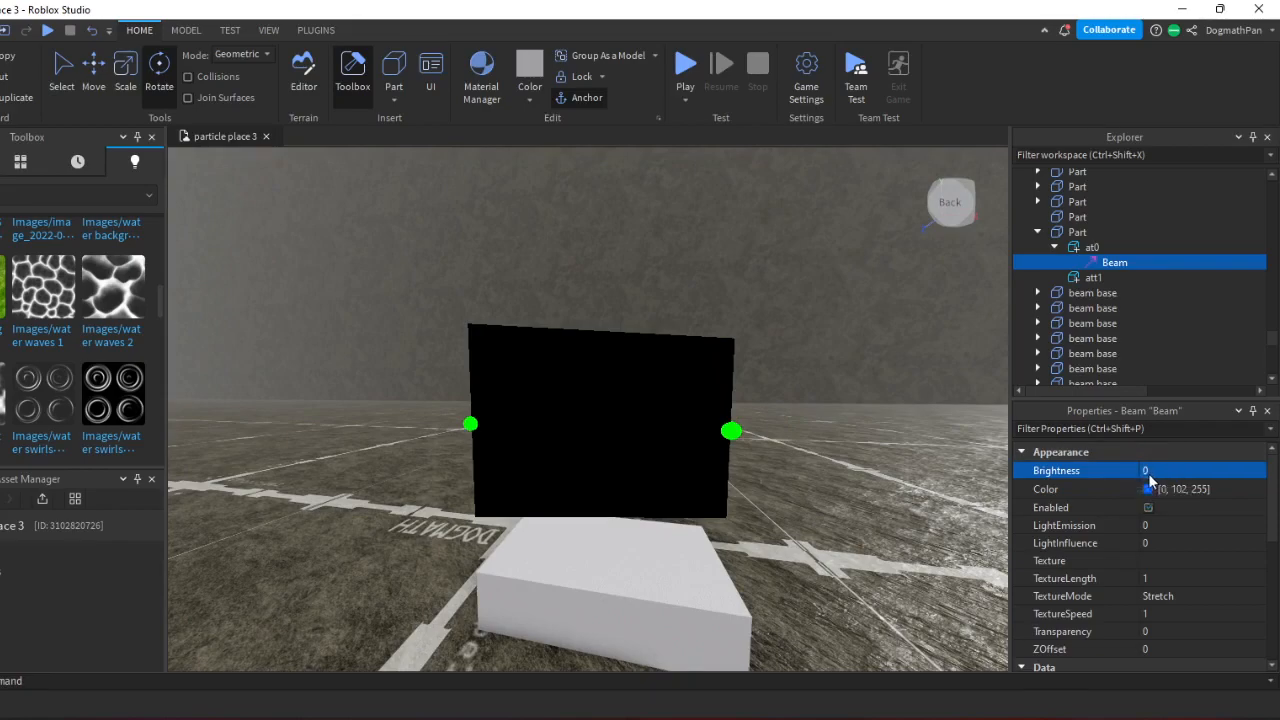
Change the Beam's colour to black (0, 0, 0) and set its LightEmission to 1.
click(1147, 488)
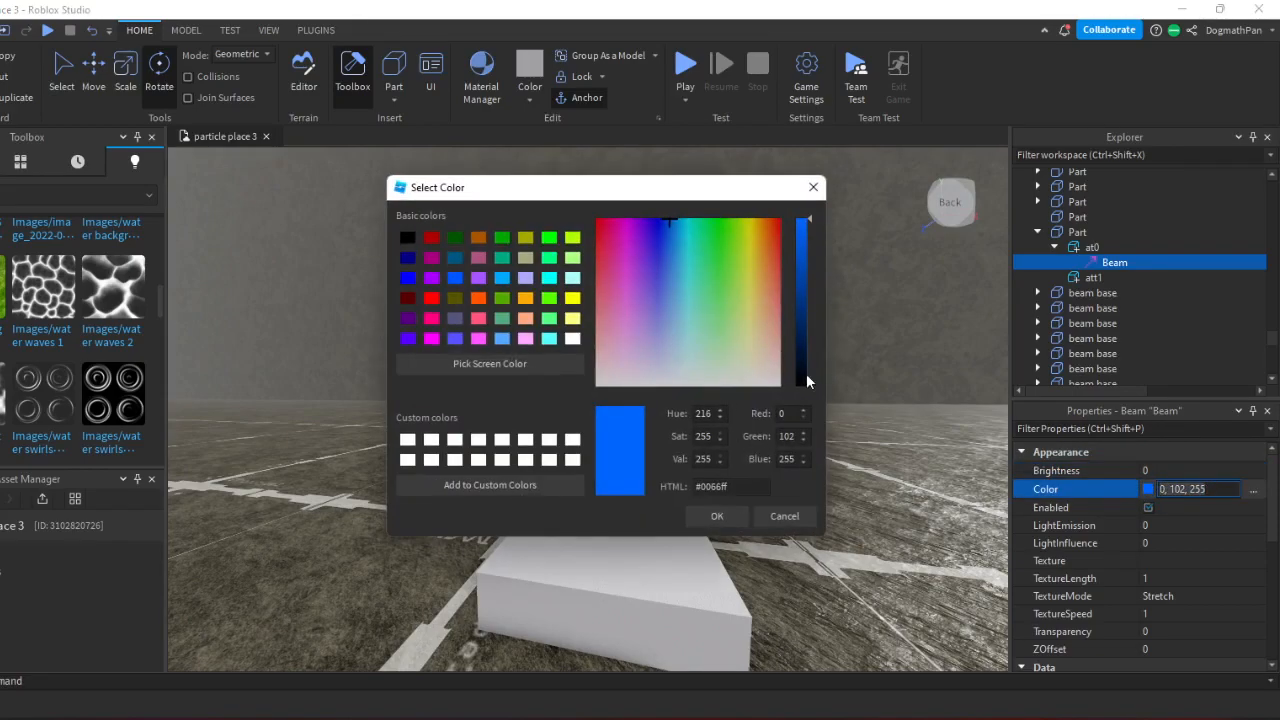
key(Return)
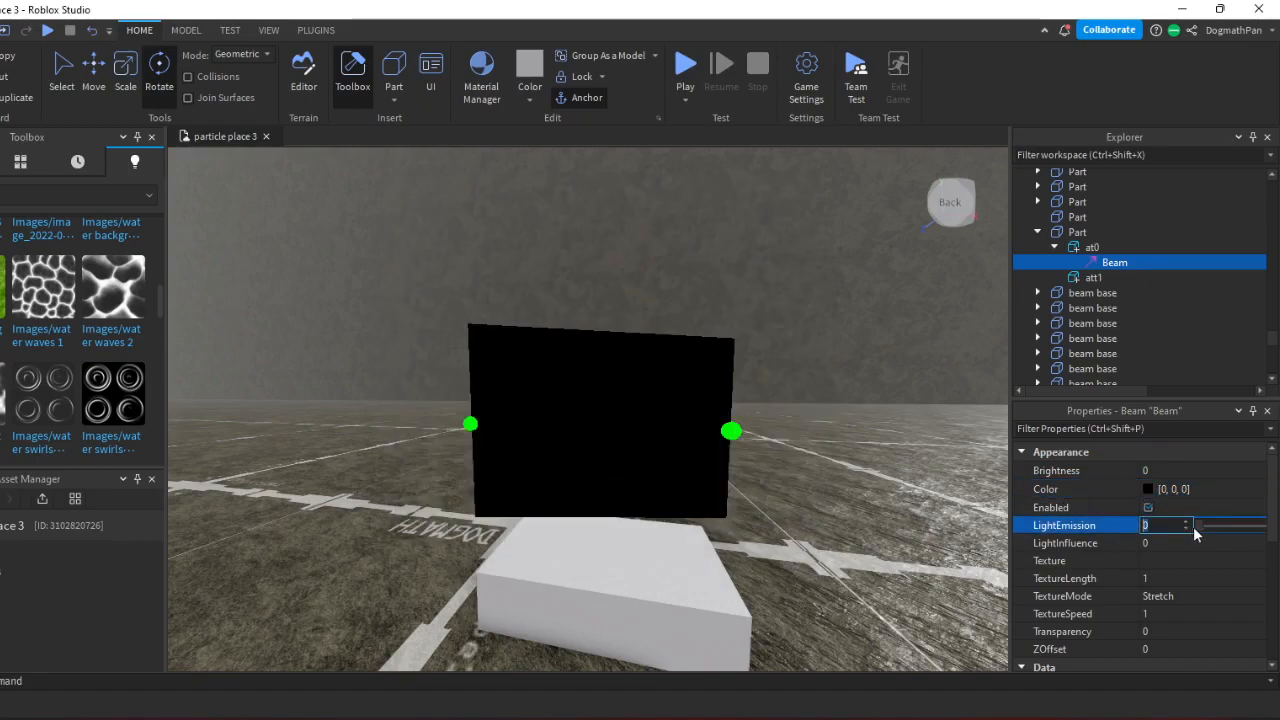
drag(1197, 526, 1275, 538)
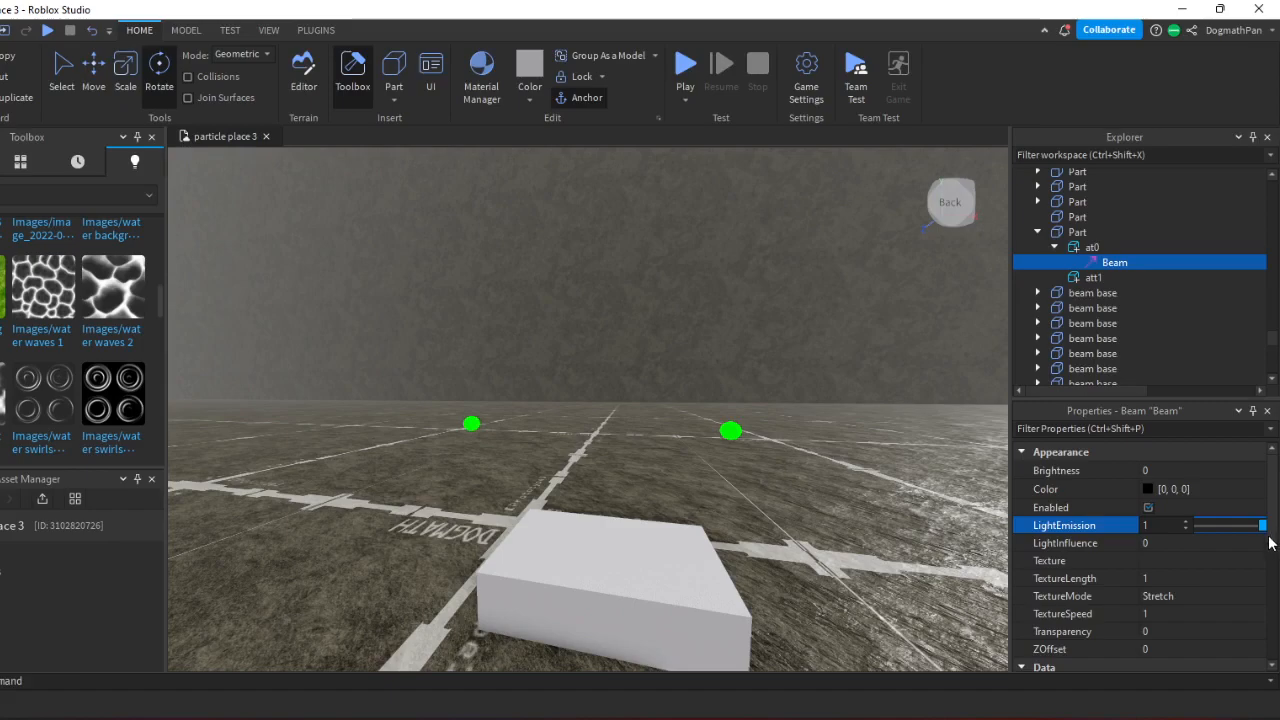
Change the Beam's colour to red (255, 0, 0) and set its Brightness to 1.
click(1146, 490)
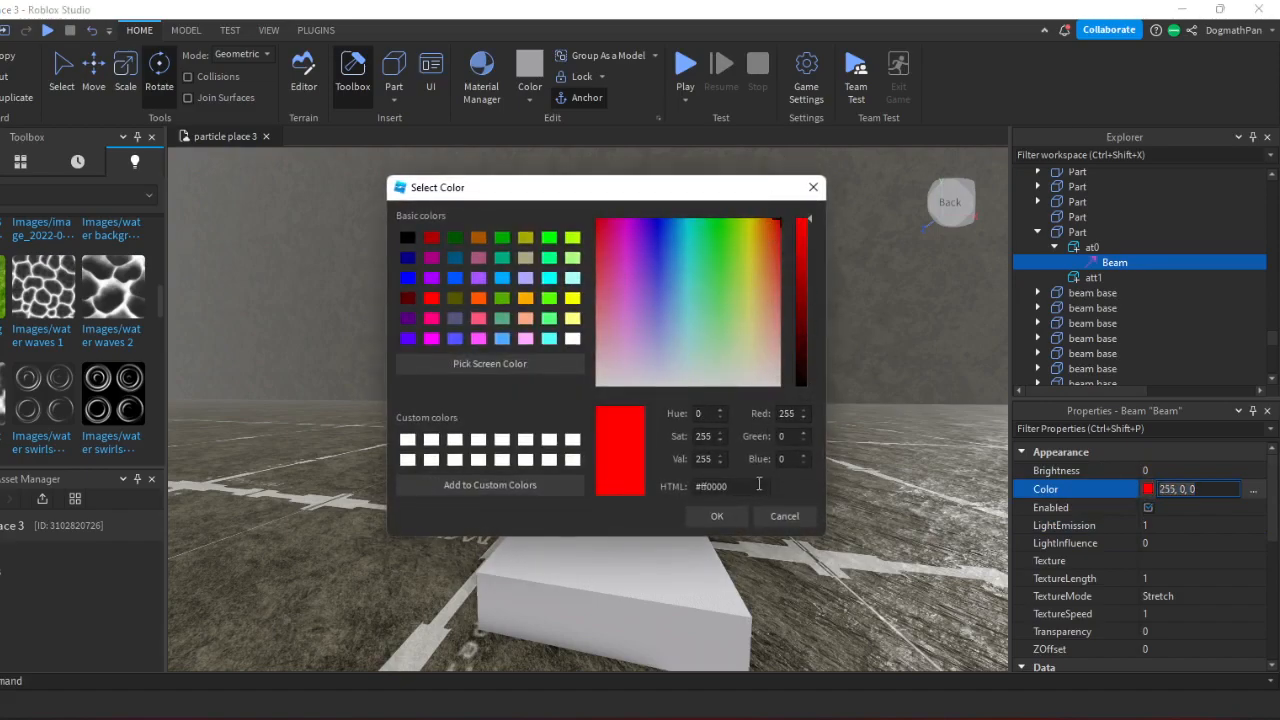
click(720, 516)
click(1196, 467)
click(1190, 466)
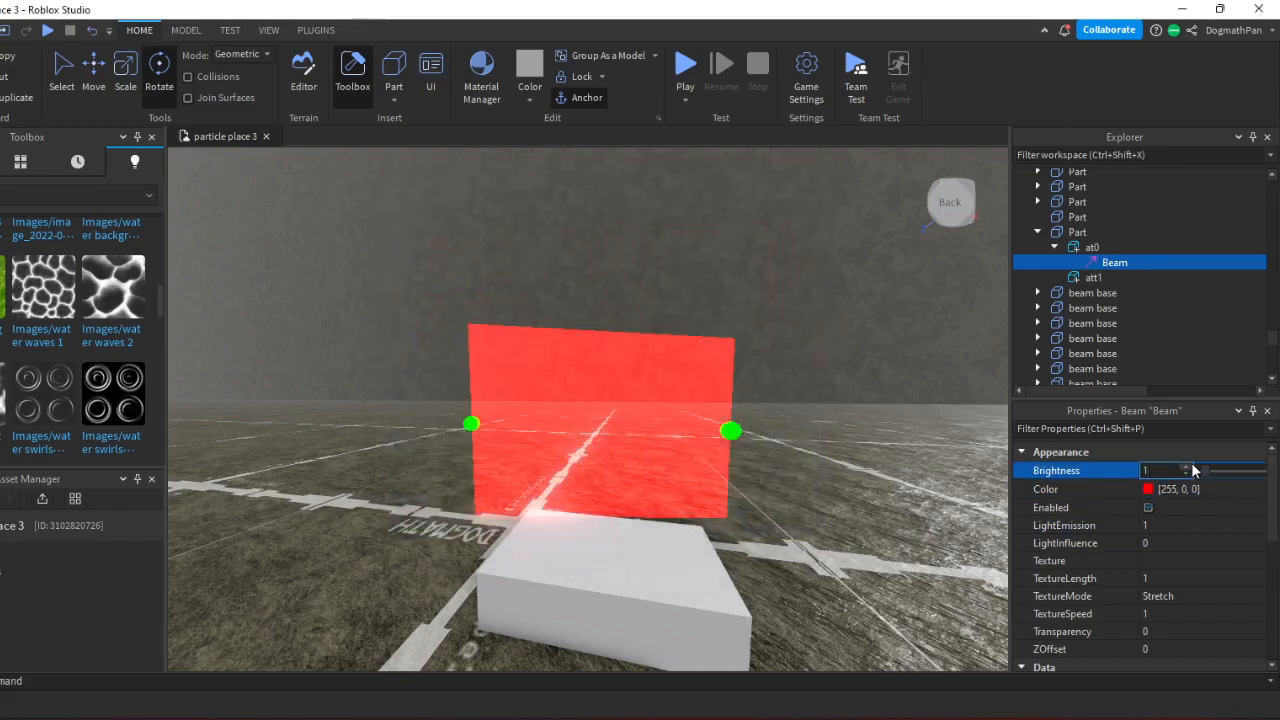
key(Return)
Set the Beam's Brightness to 4 and its LightEmission to 0.3.
text(4)
key(Return)
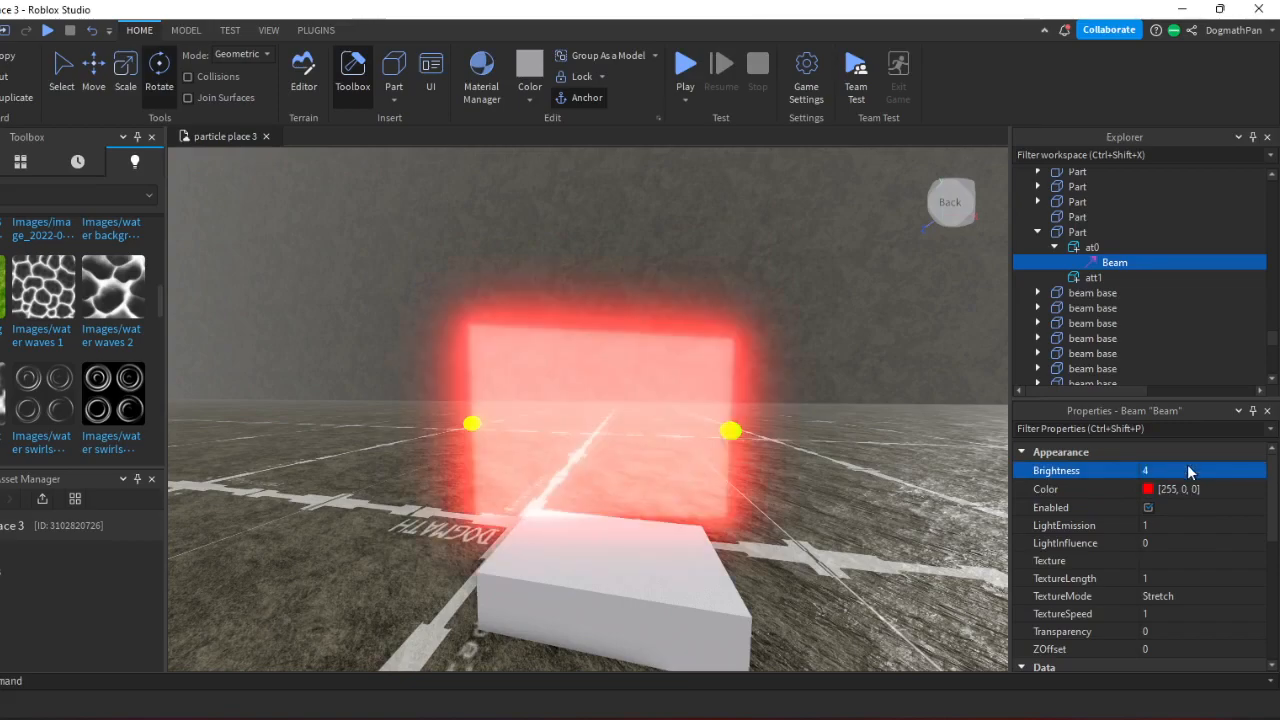
text(0.3)
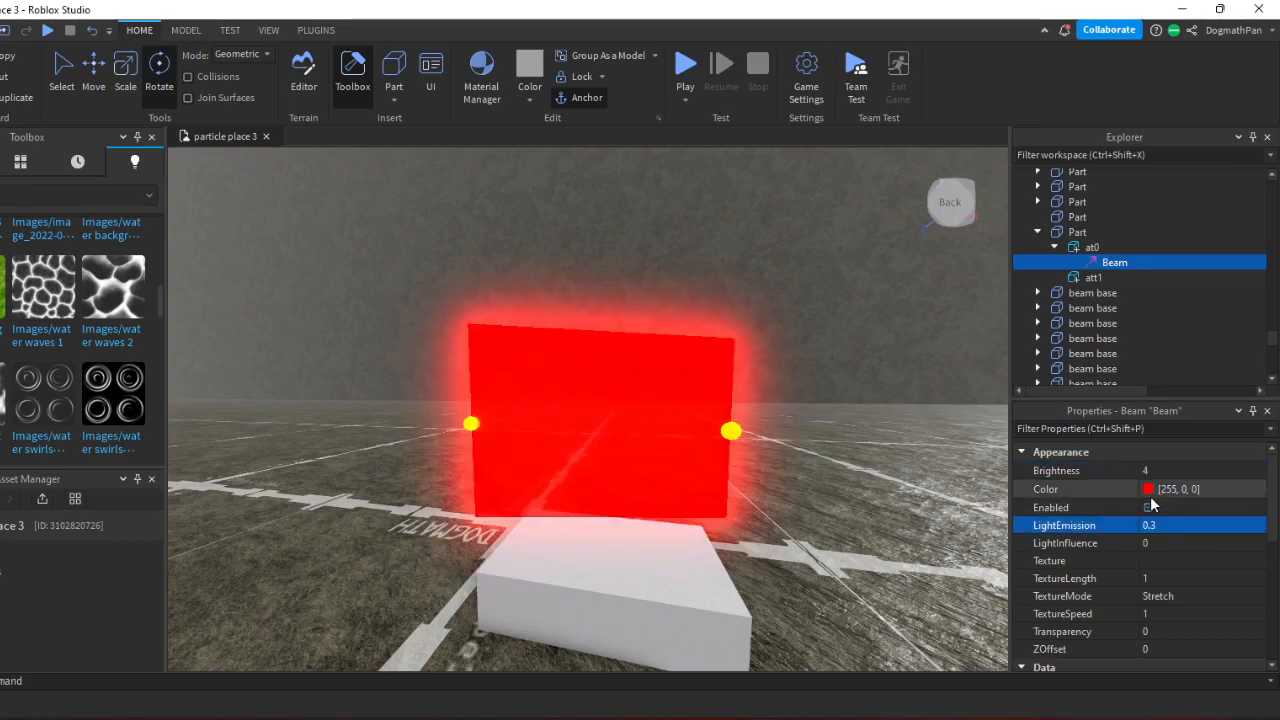
scroll(813, 430, down, 5)
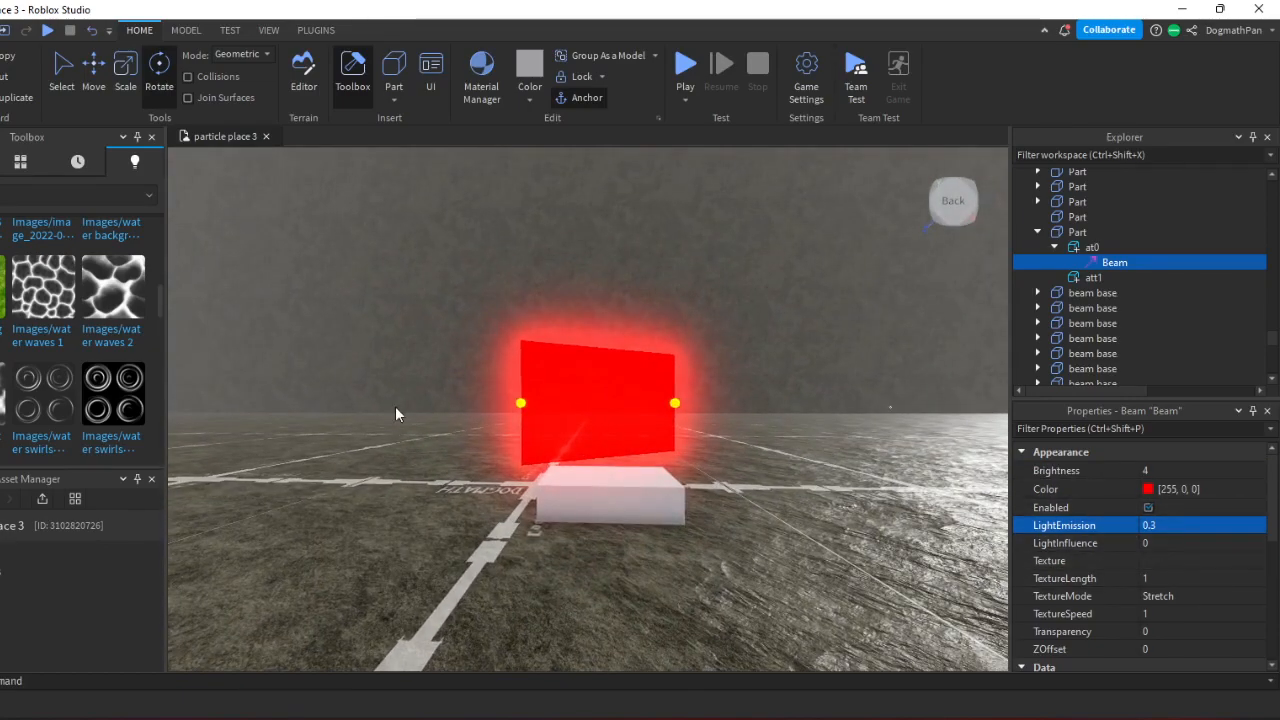
scroll(40, 340, down, 3)
scroll(57, 347, up, 3)
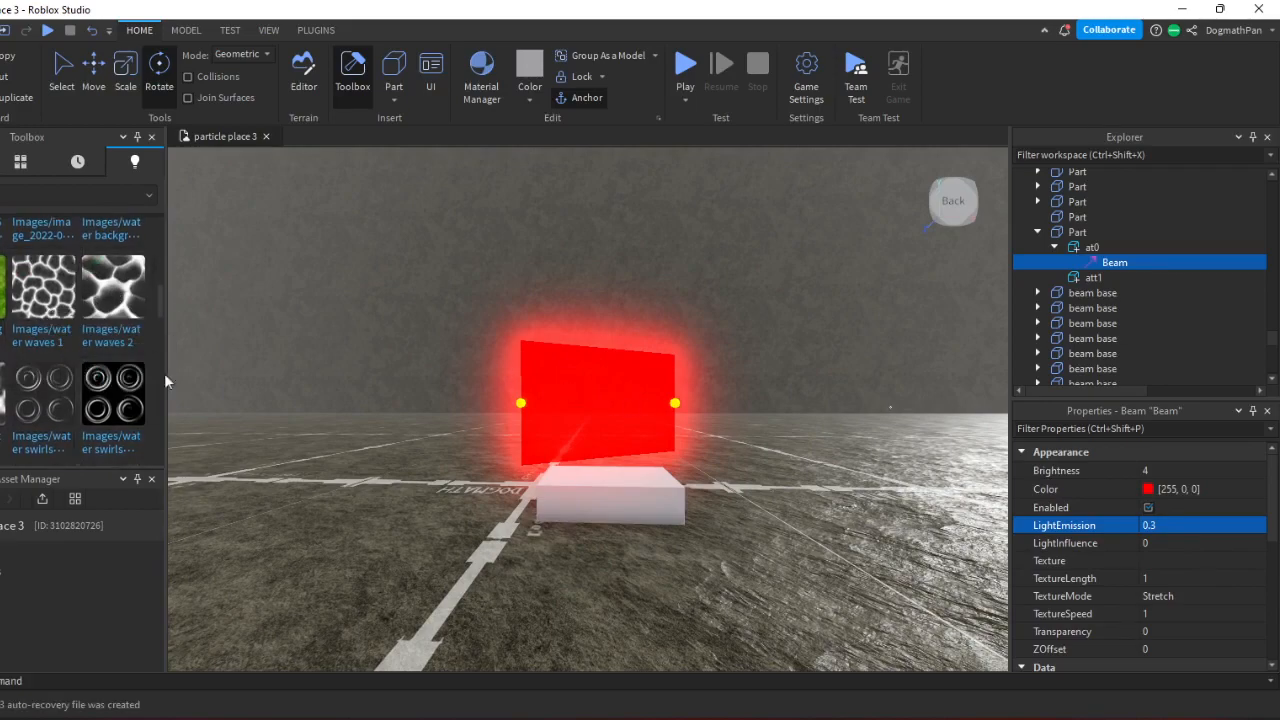
click(1150, 561)
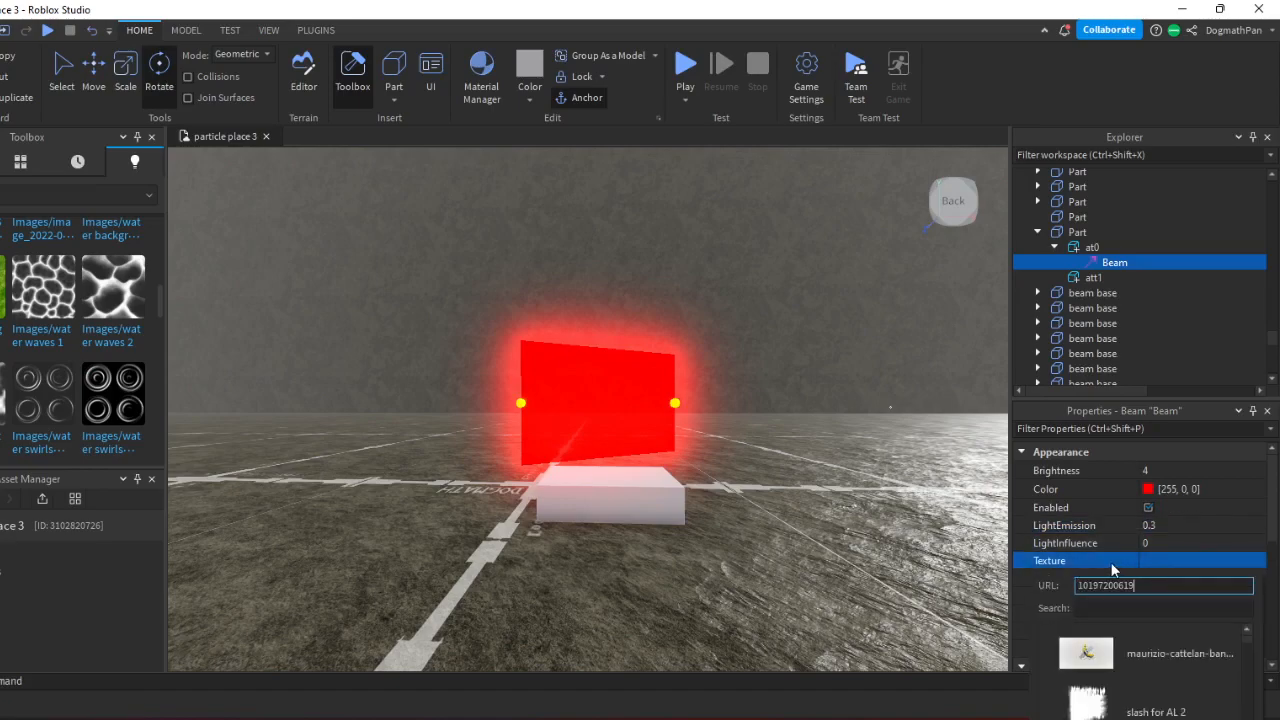
scroll(714, 376, up, 5)
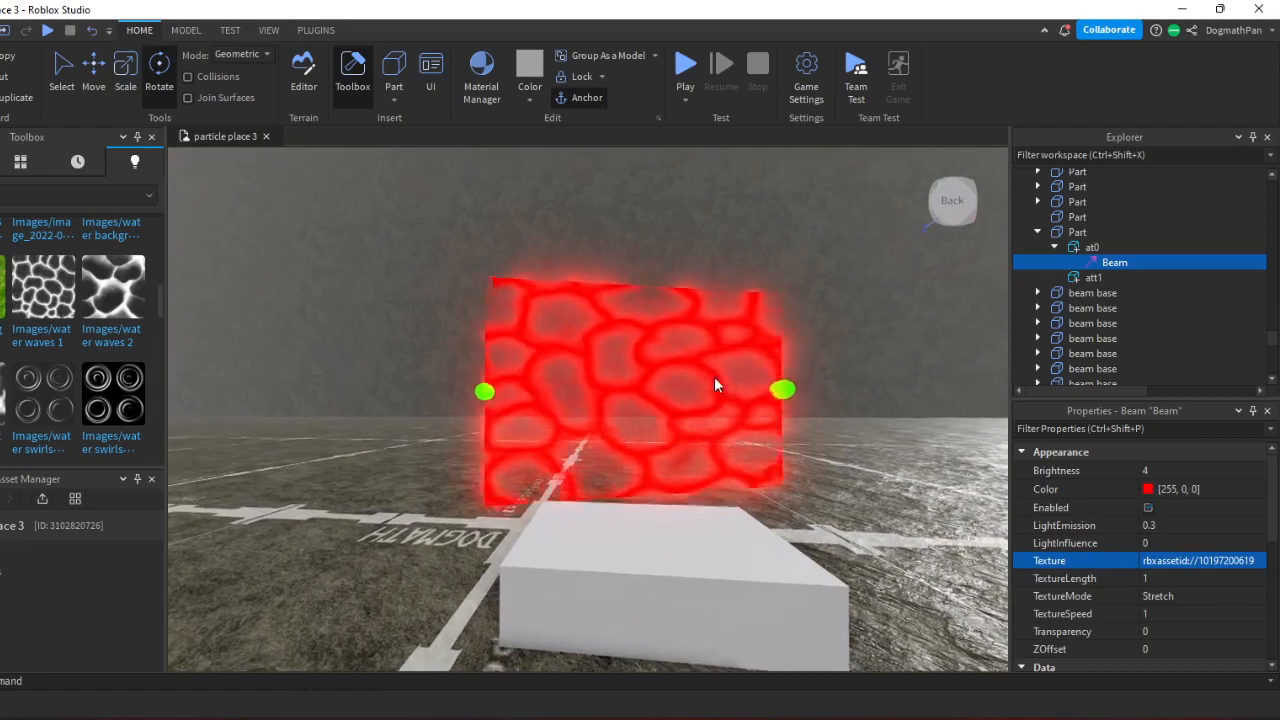
scroll(714, 376, down, 5)
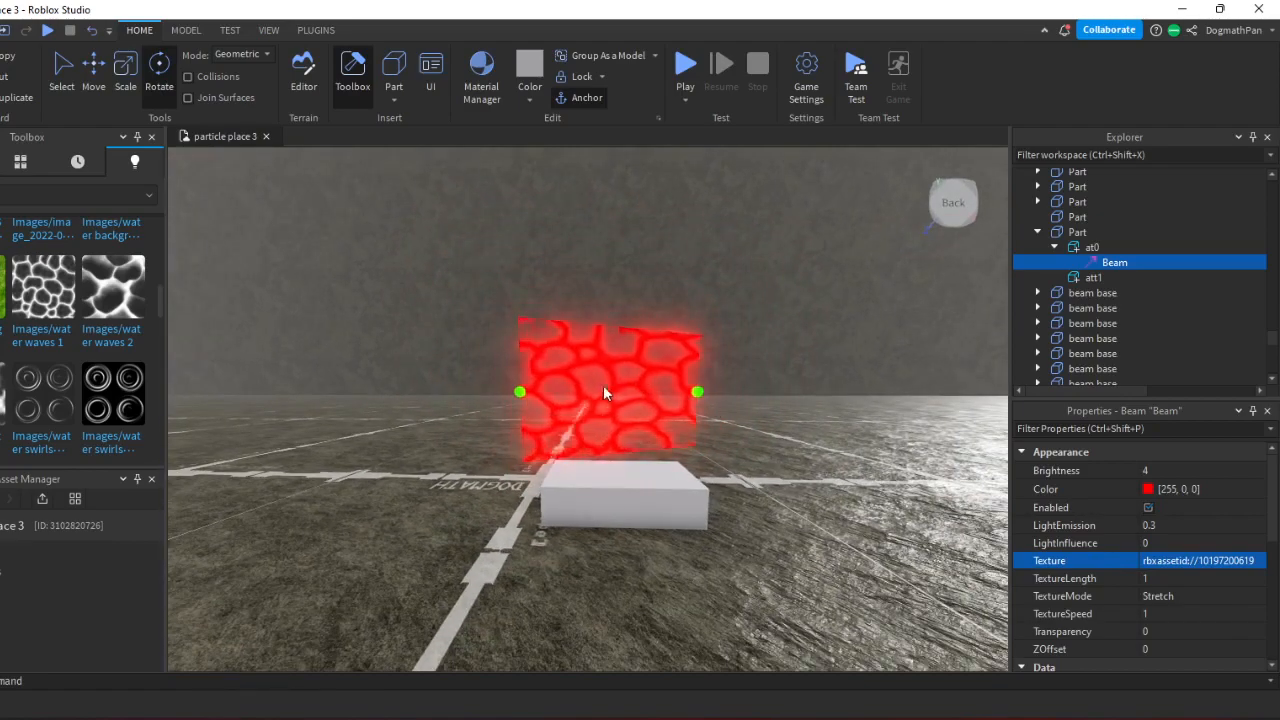
right_drag(666, 408, 664, 400)
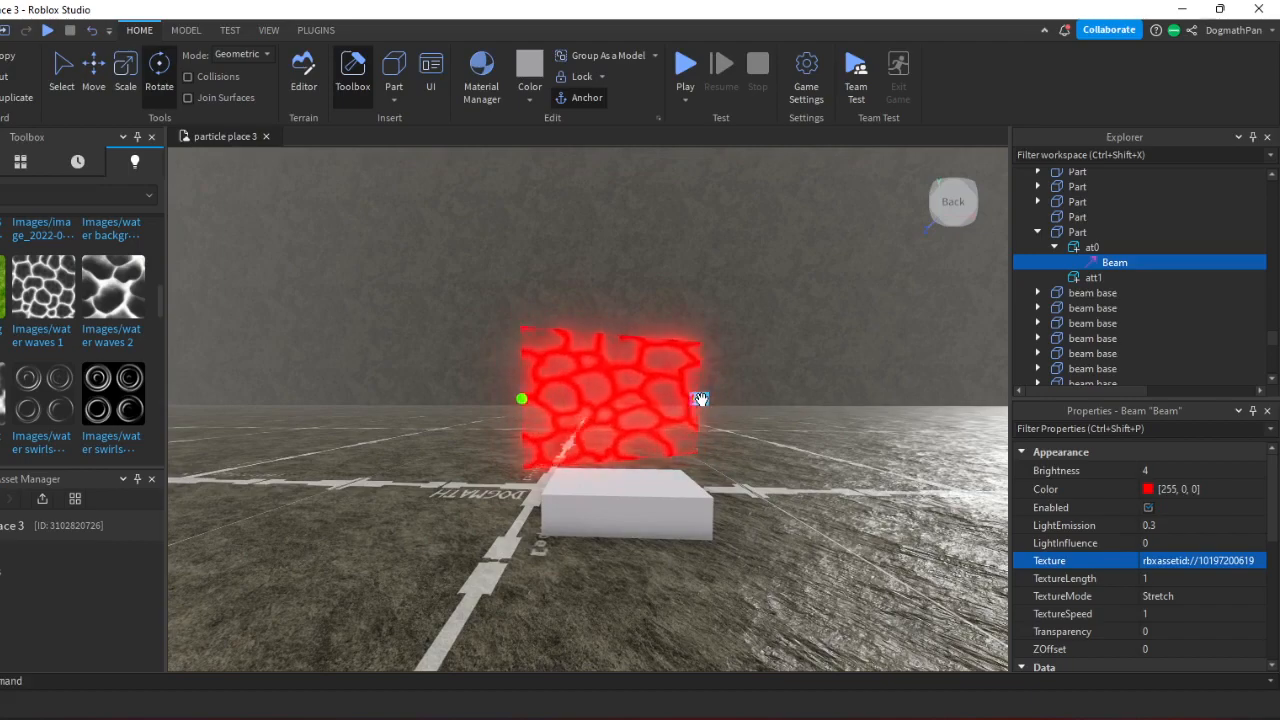
Move attachment att1 away from at0 along the X axis to about X = 40.7.
click(1198, 578)
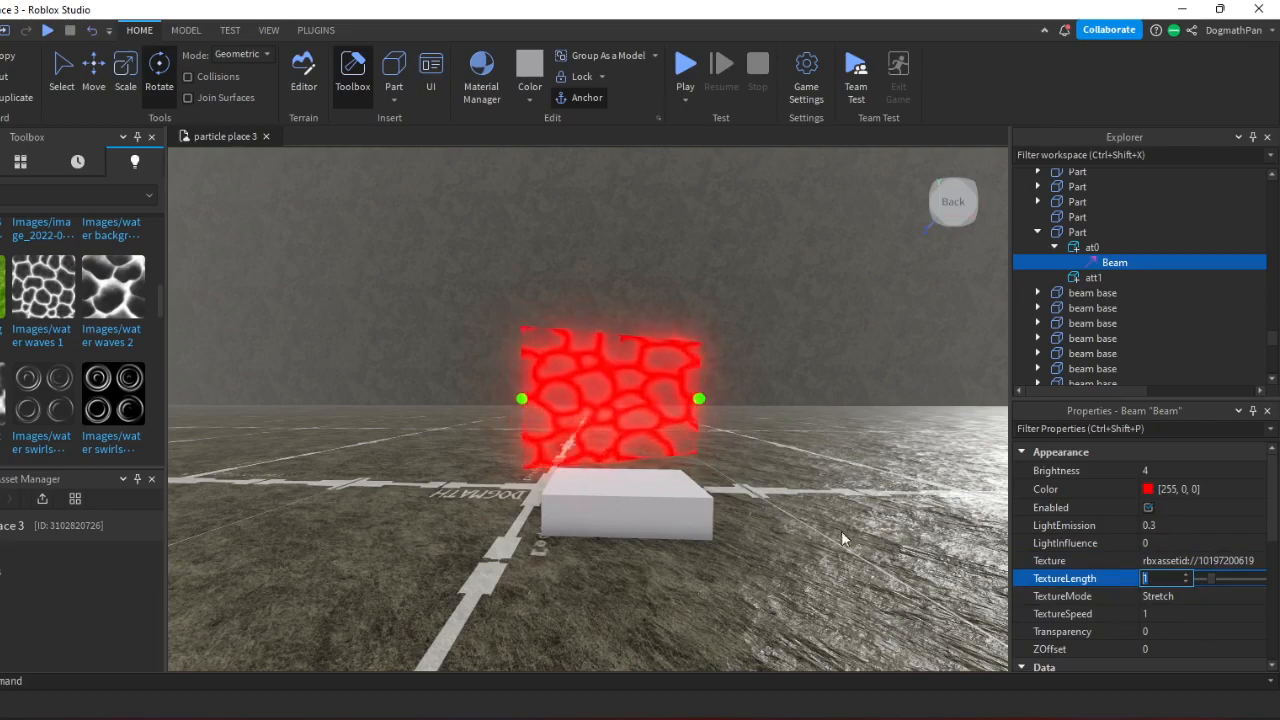
click(701, 400)
key(ctrl+3)
key(ctrl+2)
click(701, 400)
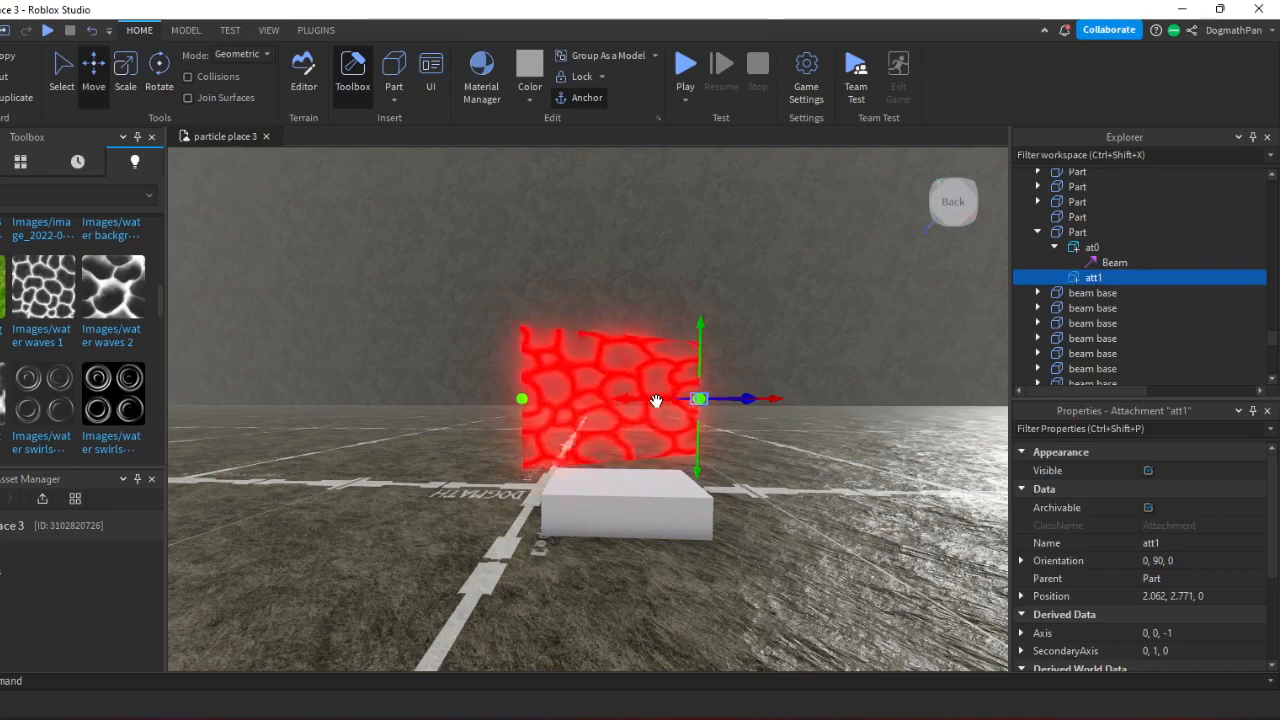
right_drag(656, 401, 656, 402)
key(s)
key(d)
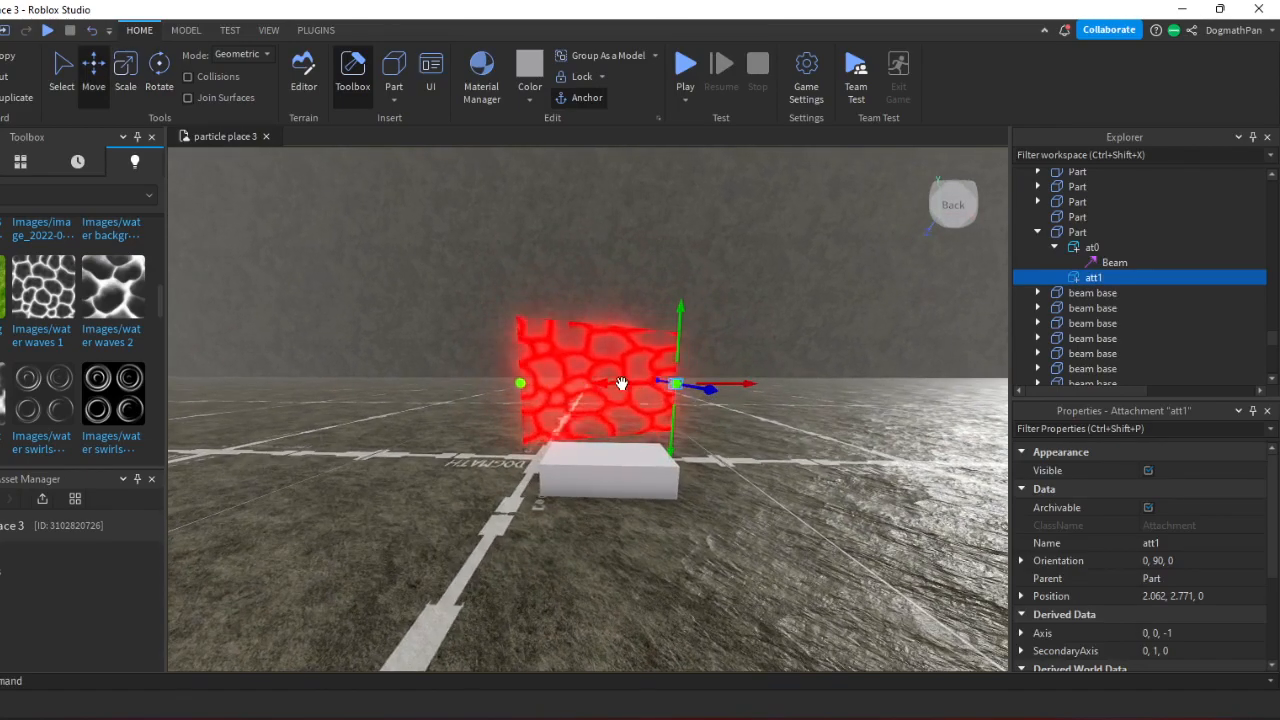
drag(621, 383, 895, 393)
key(s)
key(d)
right_drag(895, 393, 896, 393)
key(a)
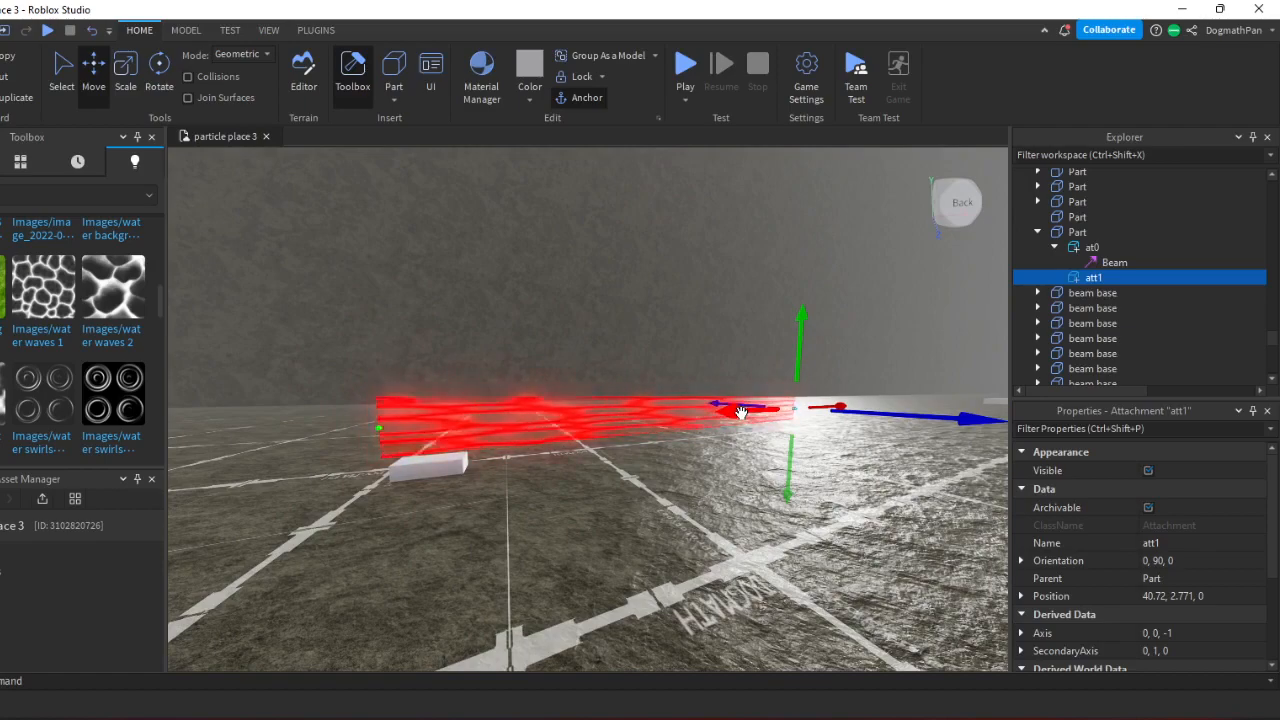
Pull attachment att1 back towards at0 along the X axis to about X = -1.18.
drag(741, 412, 542, 425)
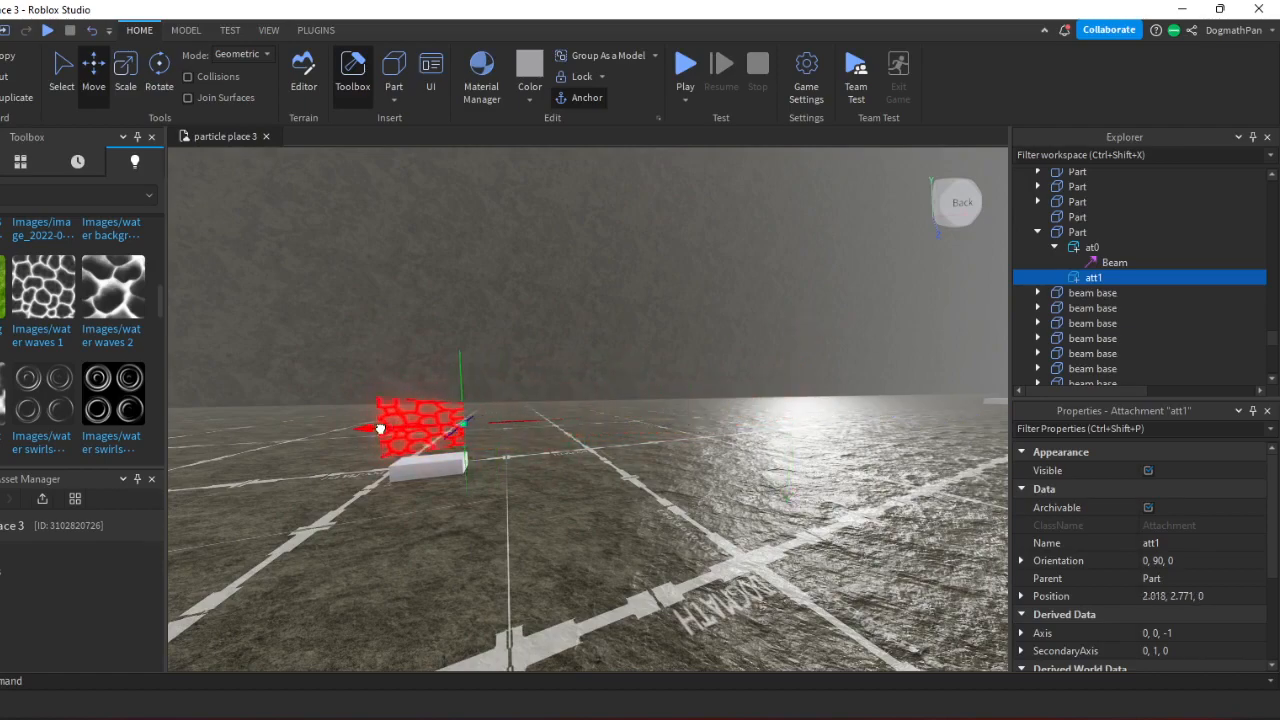
drag(319, 430, 309, 429)
key(a)
right_drag(309, 429, 309, 429)
key(w)
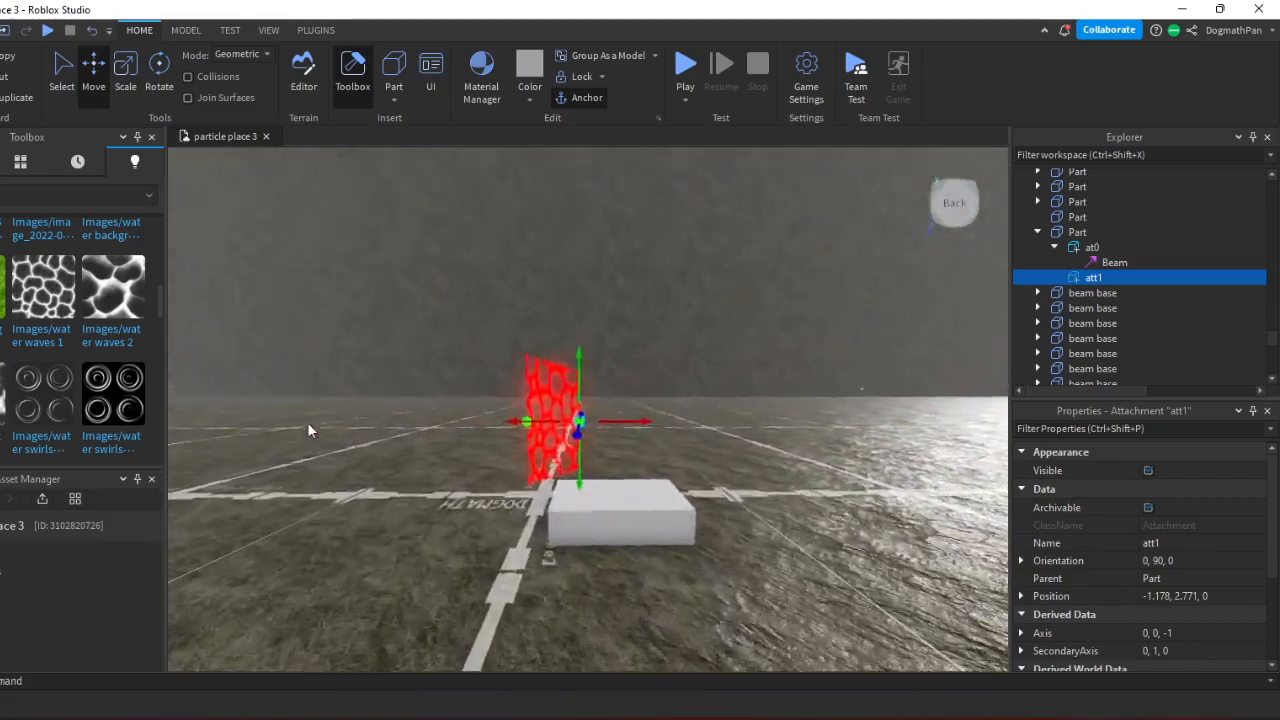
Stretch the beam again by moving attachment att1 far out from at0 along the X axis.
key(s)
drag(614, 437, 960, 414)
key(w)
Set the Beam's TextureLength to 5.
click(1102, 263)
click(1094, 278)
click(1114, 262)
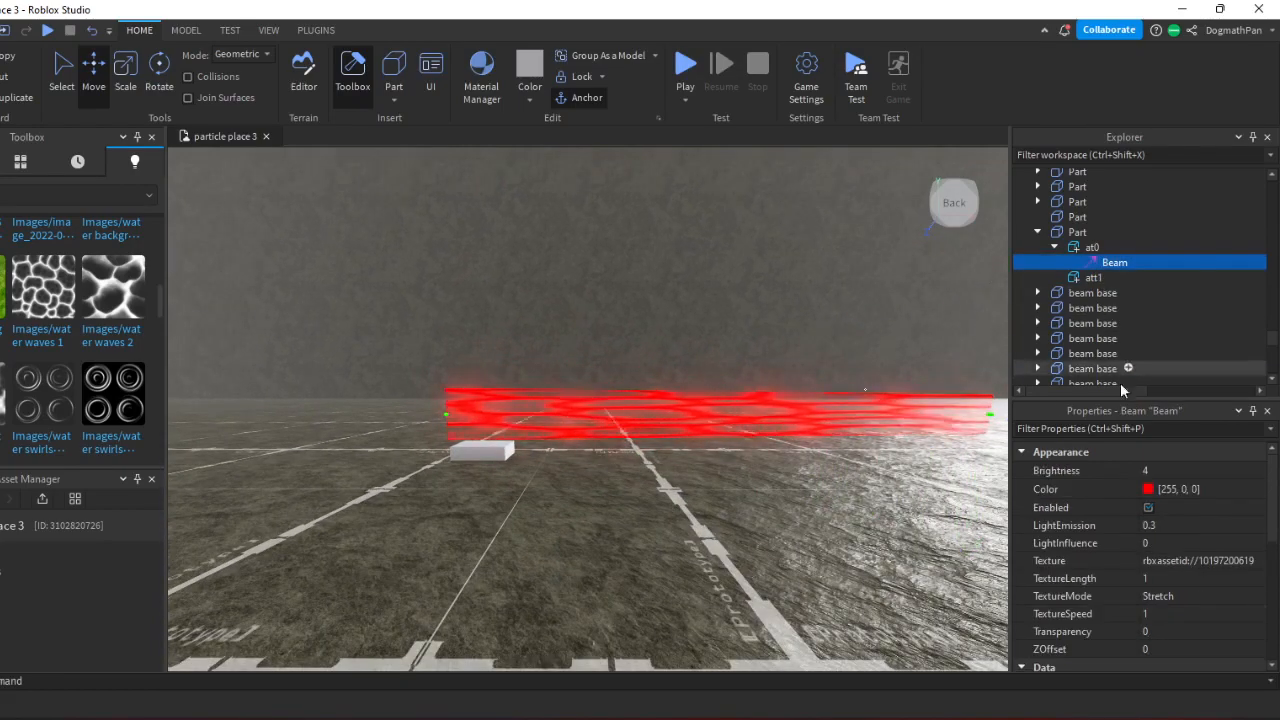
click(1207, 576)
drag(1214, 576, 1230, 580)
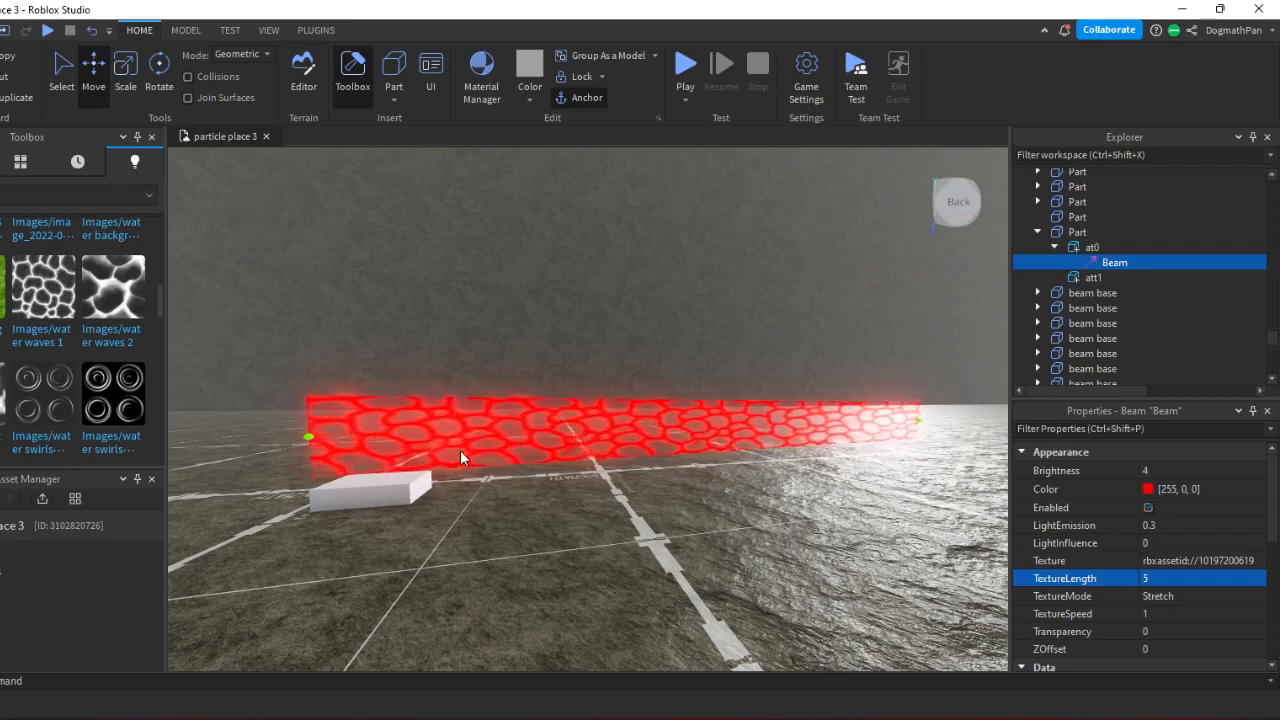
right_drag(461, 450, 456, 451)
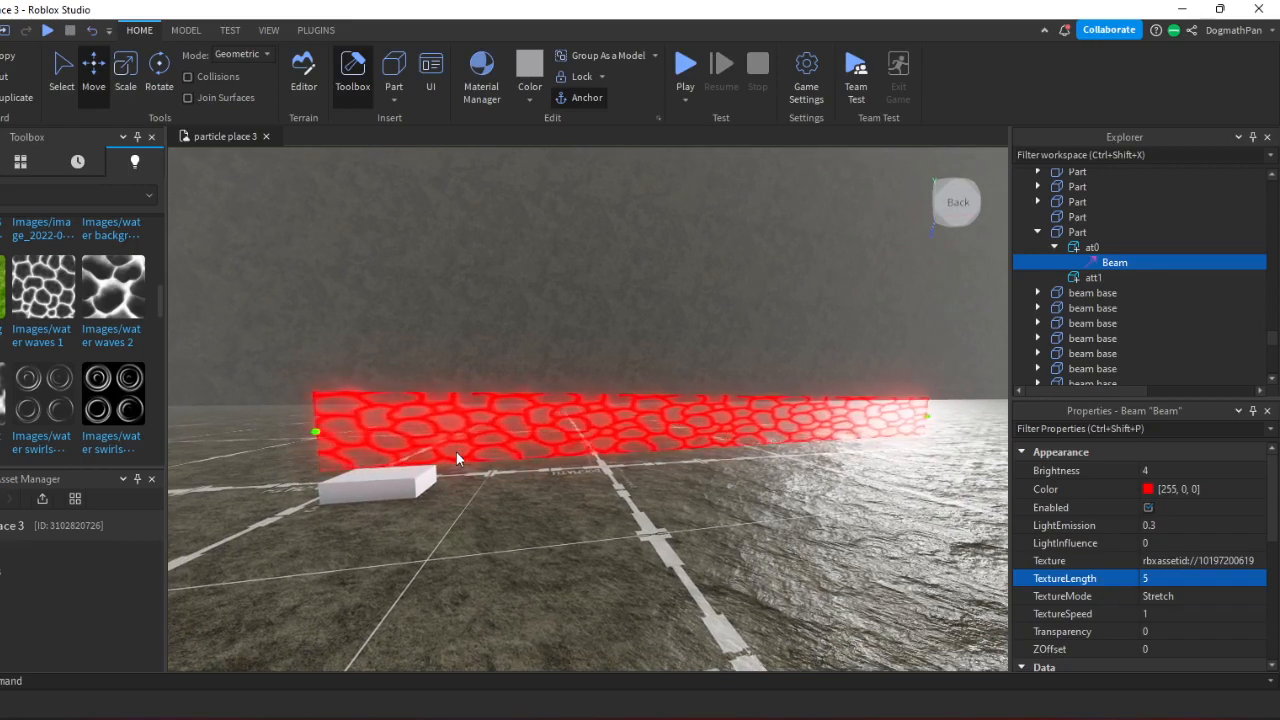
Lower the Beam's TextureLength to 0.1 to test the stretching, and return it to 1.
click(1230, 576)
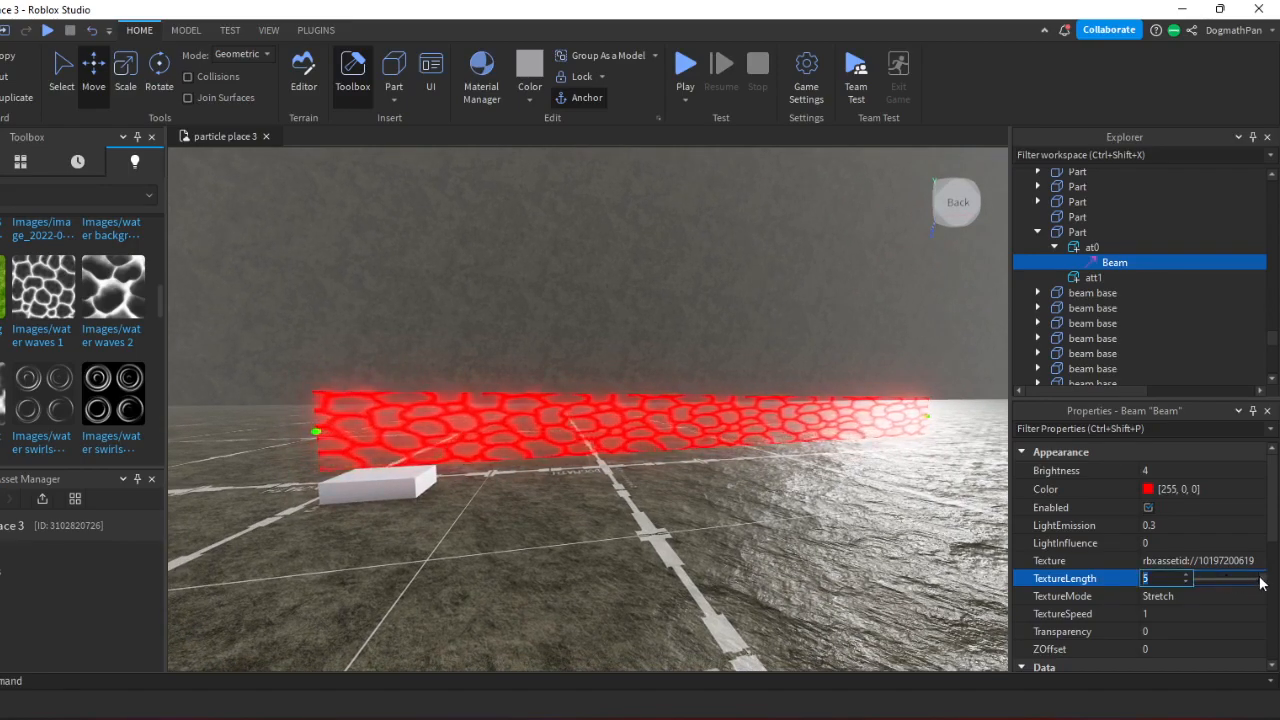
drag(1262, 583, 1197, 580)
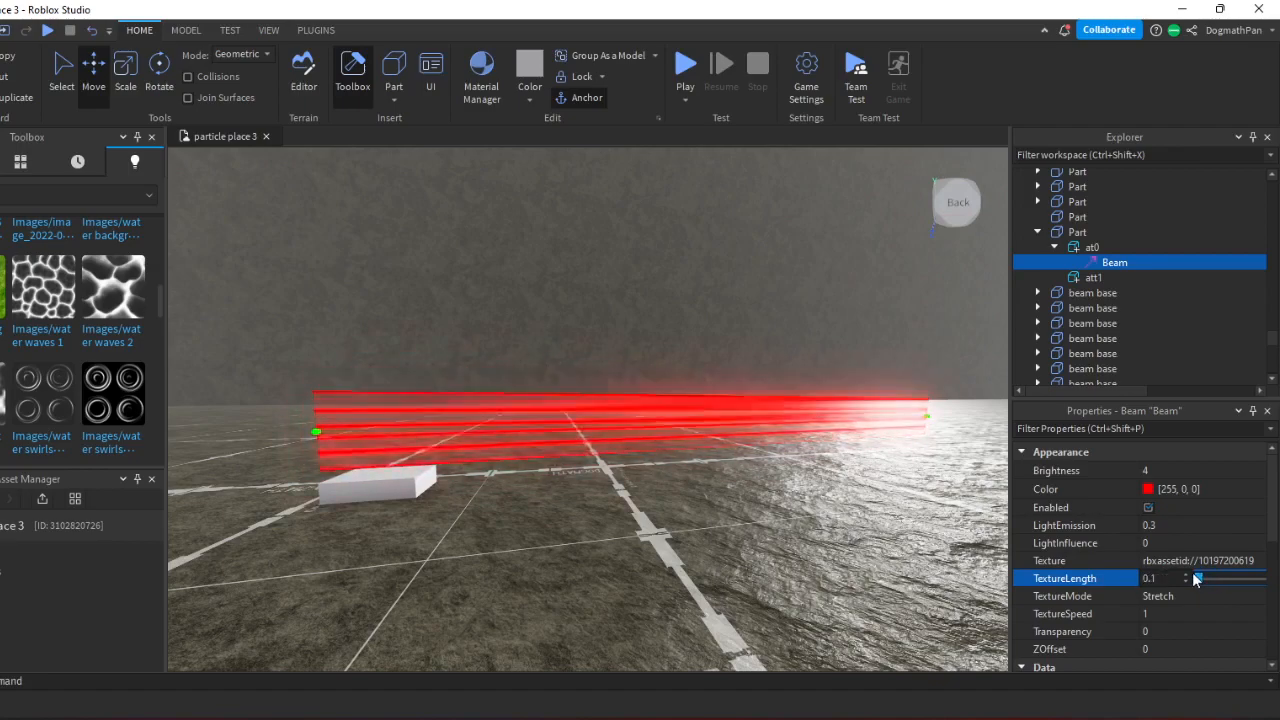
right_drag(793, 452, 793, 453)
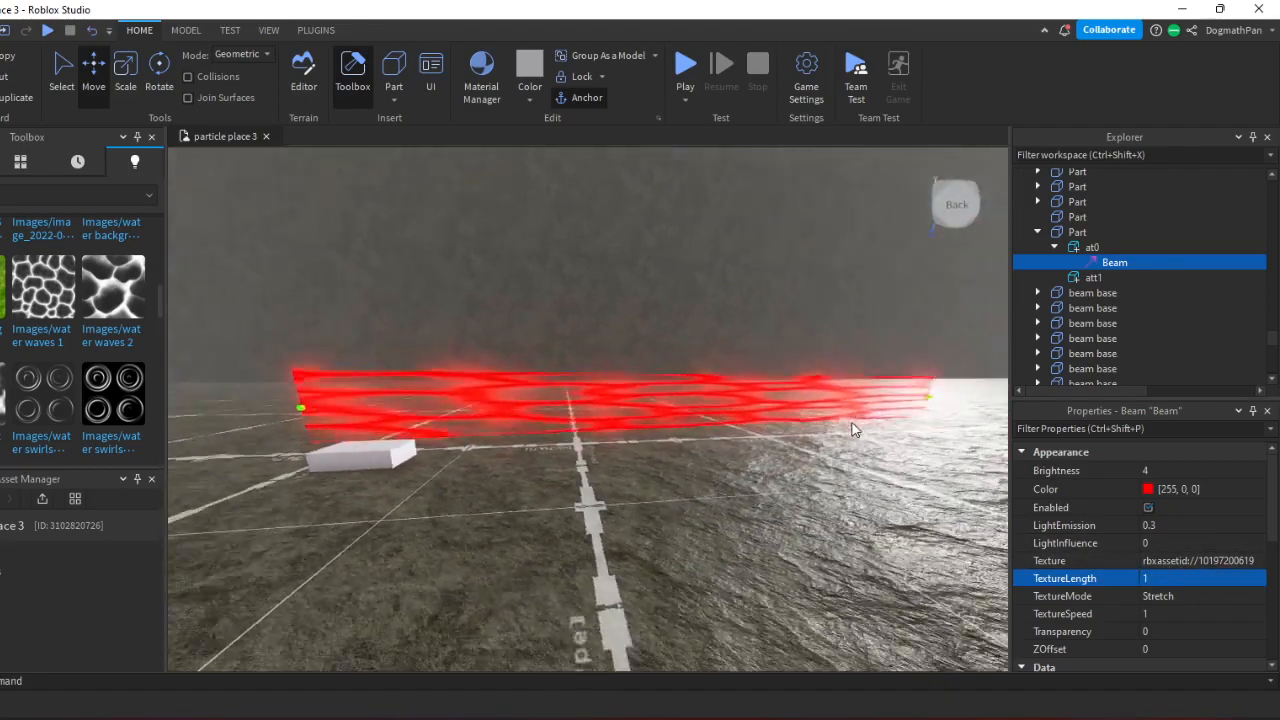
Shorten the beam by moving attachment att1 back towards at0, to about X = 5.9.
scroll(868, 404, down, 2)
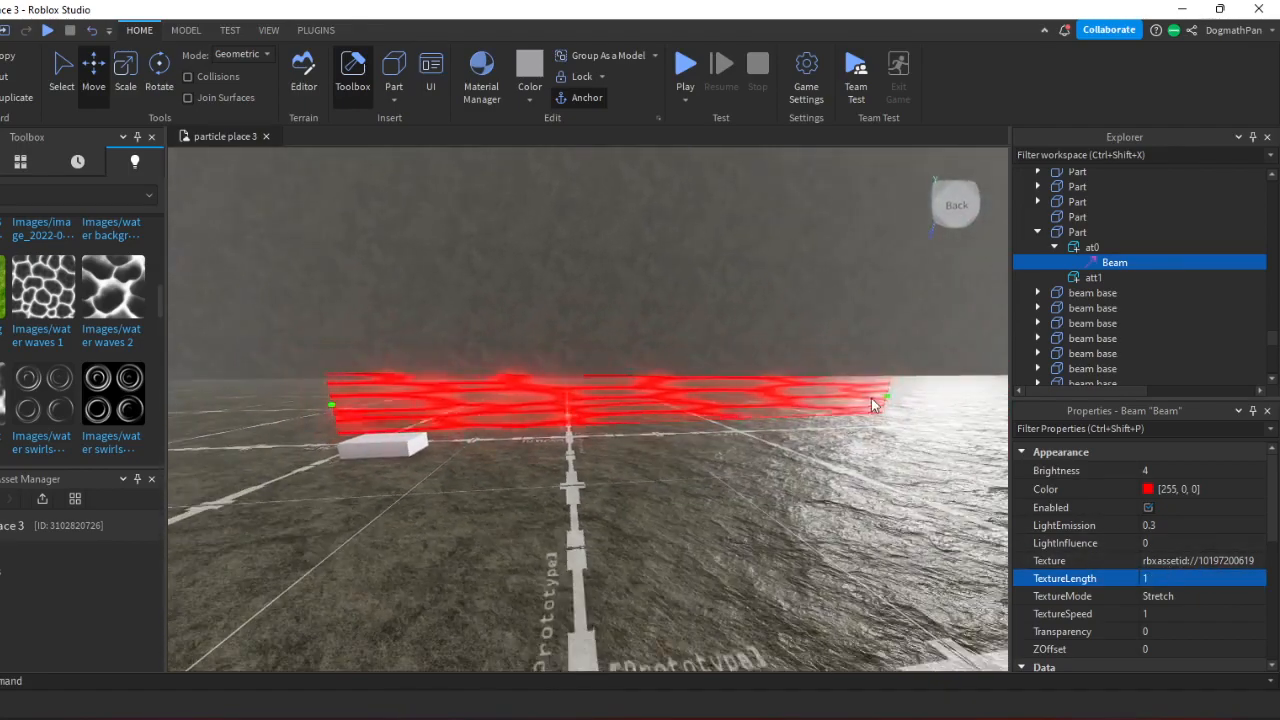
click(886, 398)
drag(800, 398, 556, 413)
drag(433, 423, 426, 432)
right_drag(426, 432, 426, 433)
key(a)
key(w)
Change the Beam's TextureMode to Static and look at the pattern up close.
click(1114, 263)
click(1159, 600)
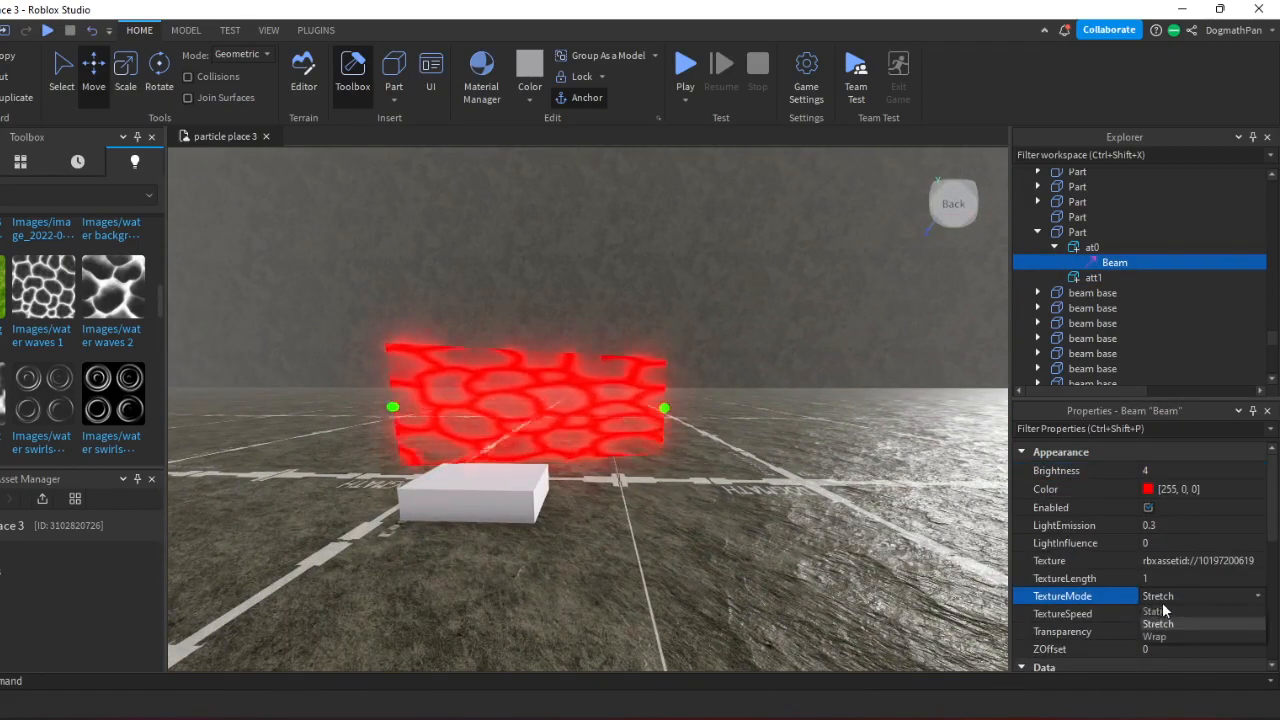
click(1158, 611)
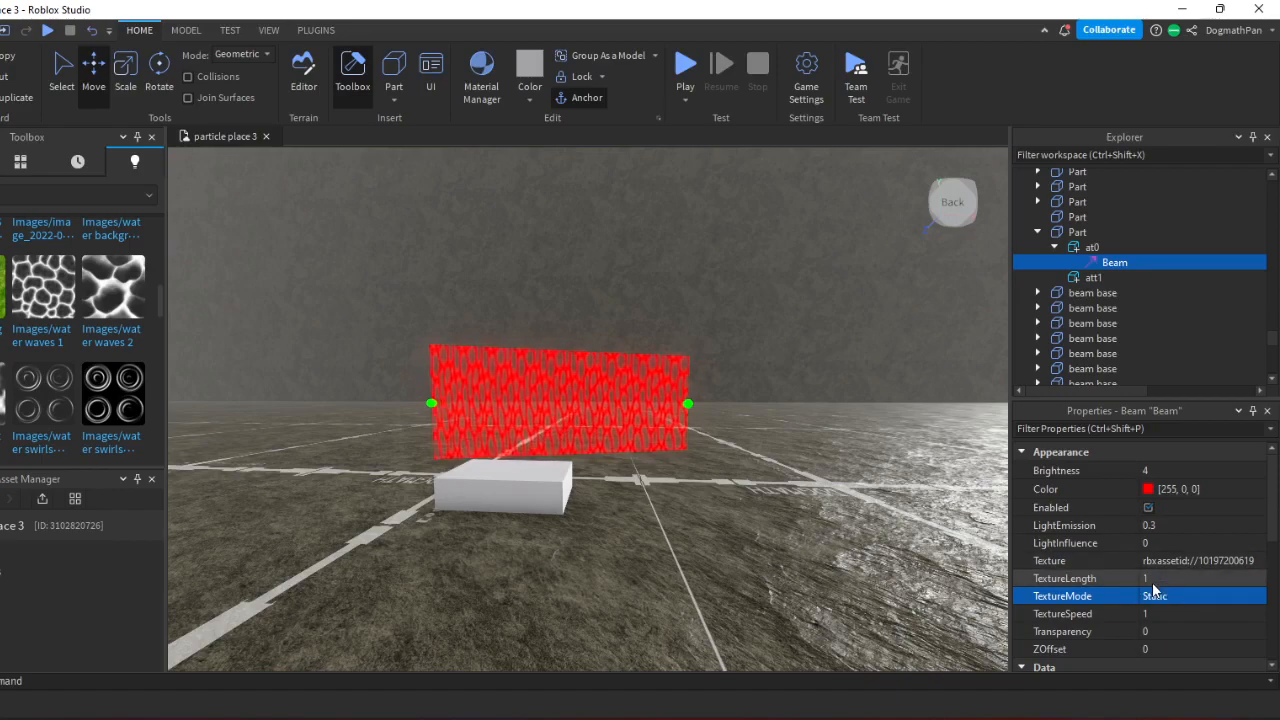
key(w)
right_drag(860, 492, 586, 523)
mouse_move(614, 498)
ctrl+mouse_down()
mouse_move(597, 472)
mouse_move(603, 495)
ctrl+mouse_up()
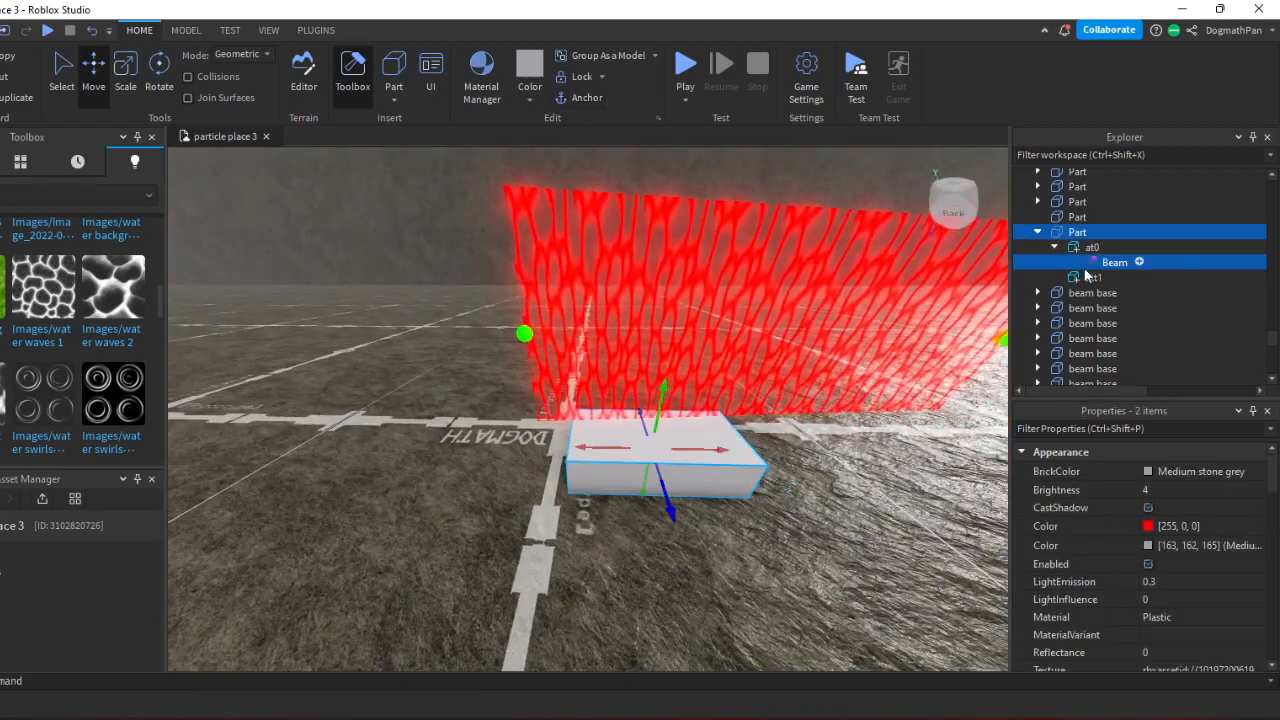
Move attachment att1 out to about X = 54.3 and back to about X = 1.85 to test the static texture.
key(d)
right_drag(670, 300, 730, 374)
key(s)
click(718, 379)
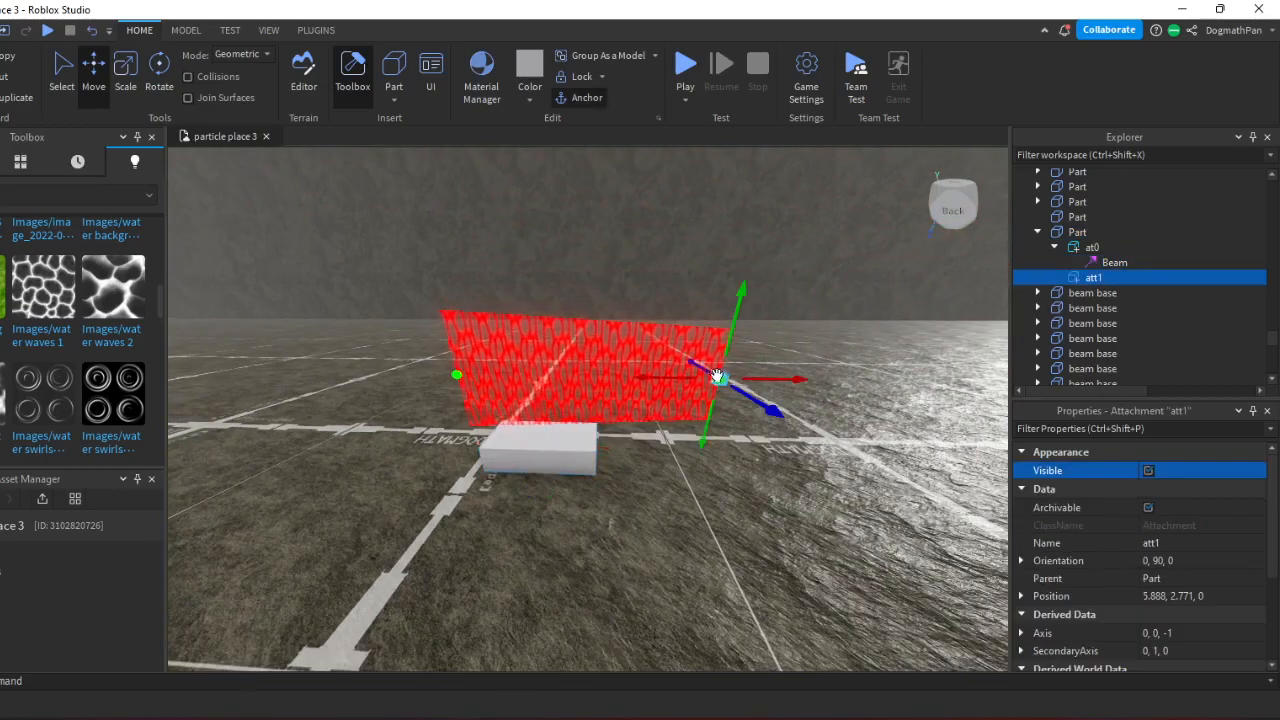
drag(677, 377, 748, 371)
drag(545, 358, 666, 376)
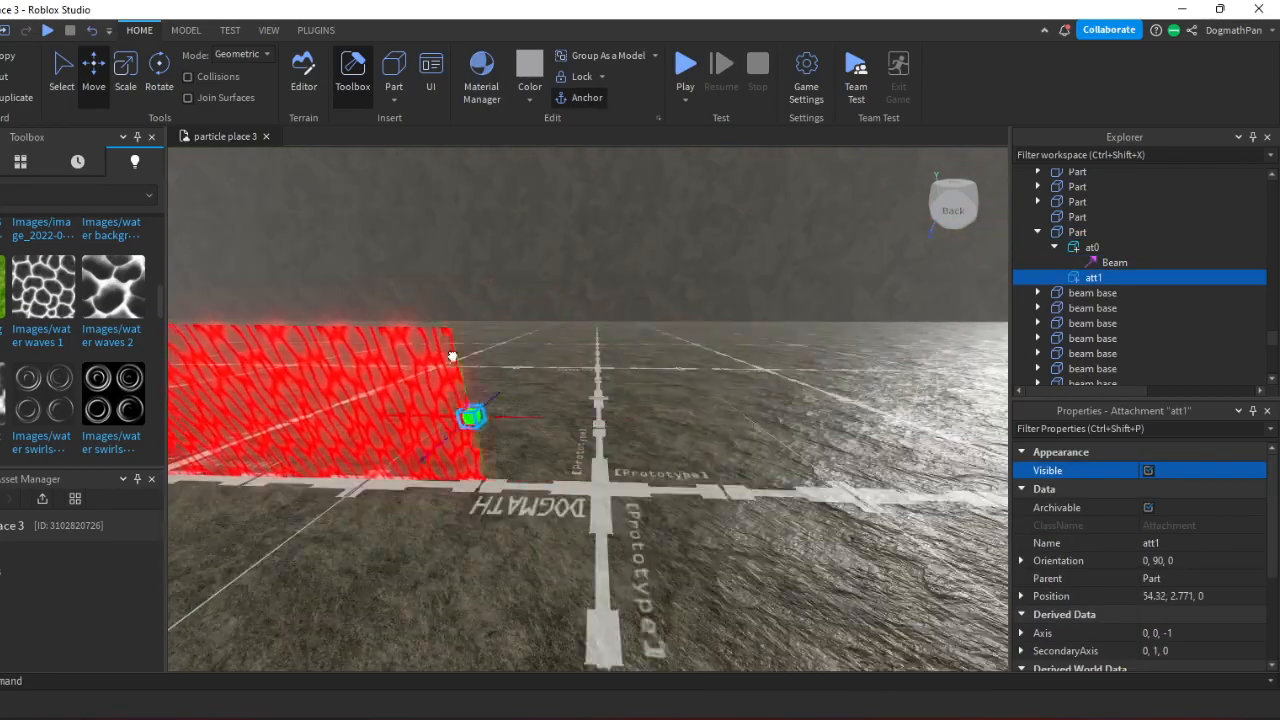
key(s)
key(a)
right_drag(714, 346, 716, 333)
key(w)
key(d)
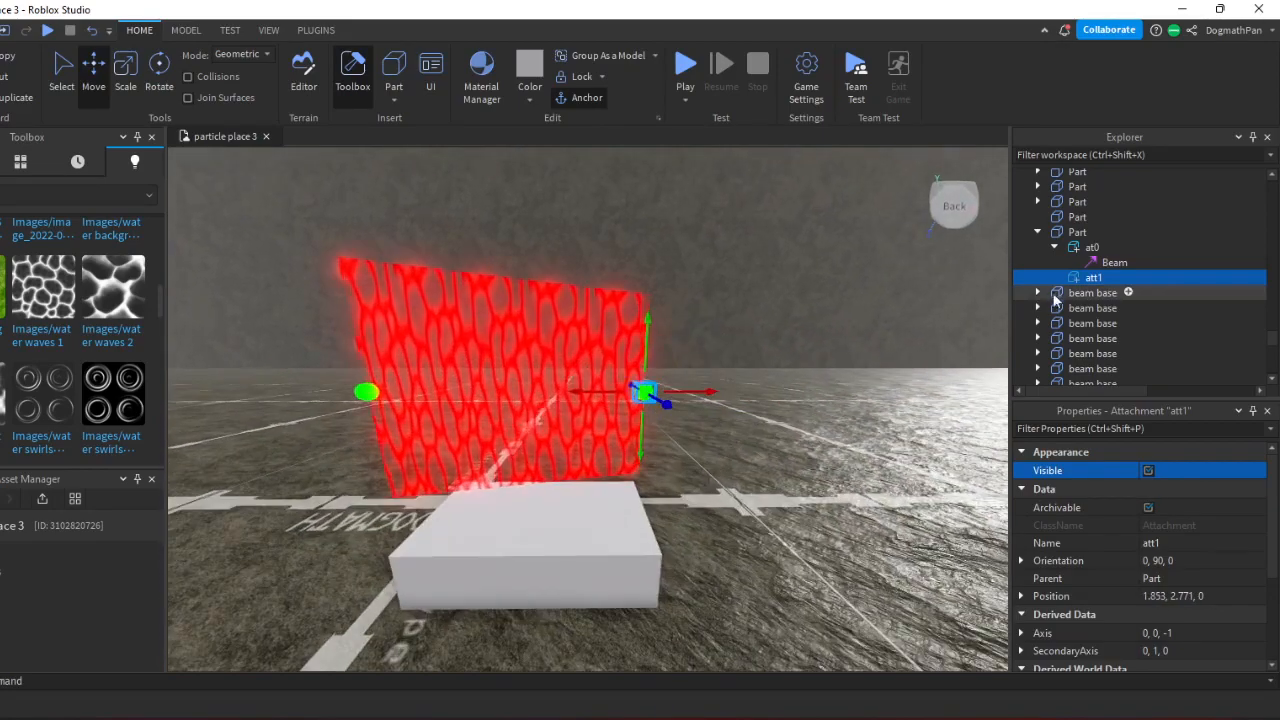
Raise the Beam's TextureLength to 5 in Static mode.
click(1114, 262)
click(1168, 579)
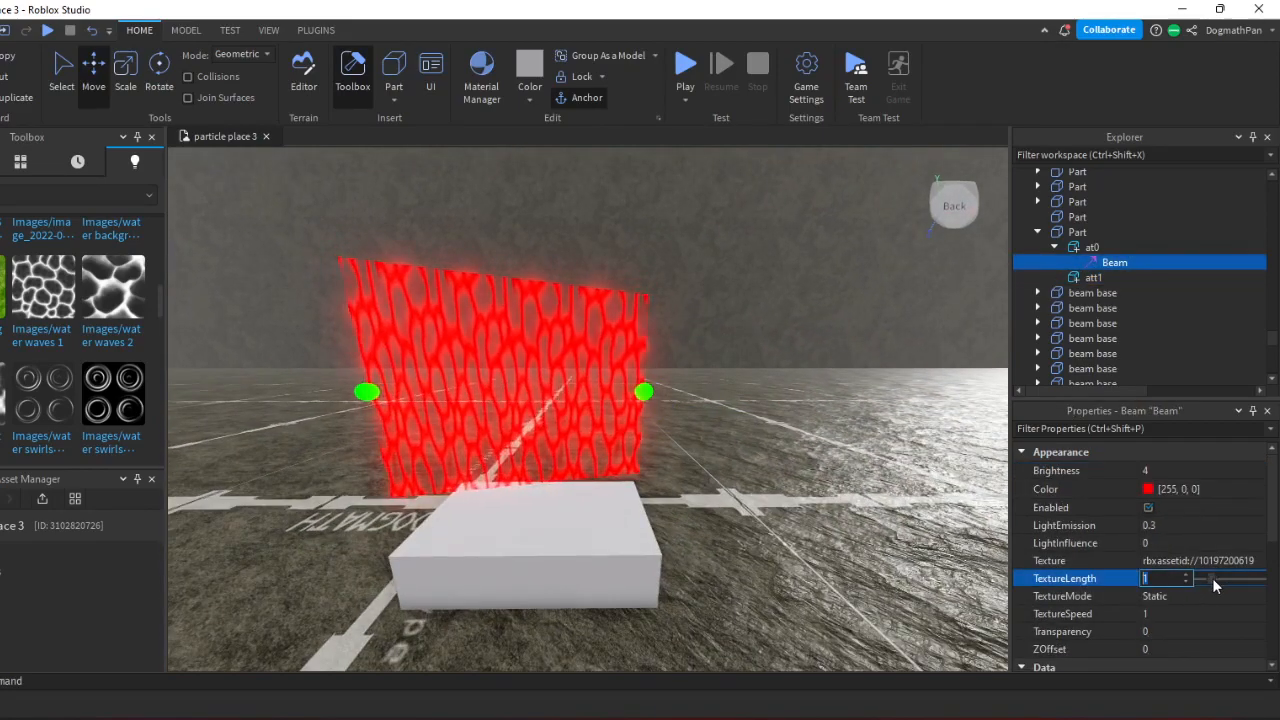
drag(1212, 578, 1262, 578)
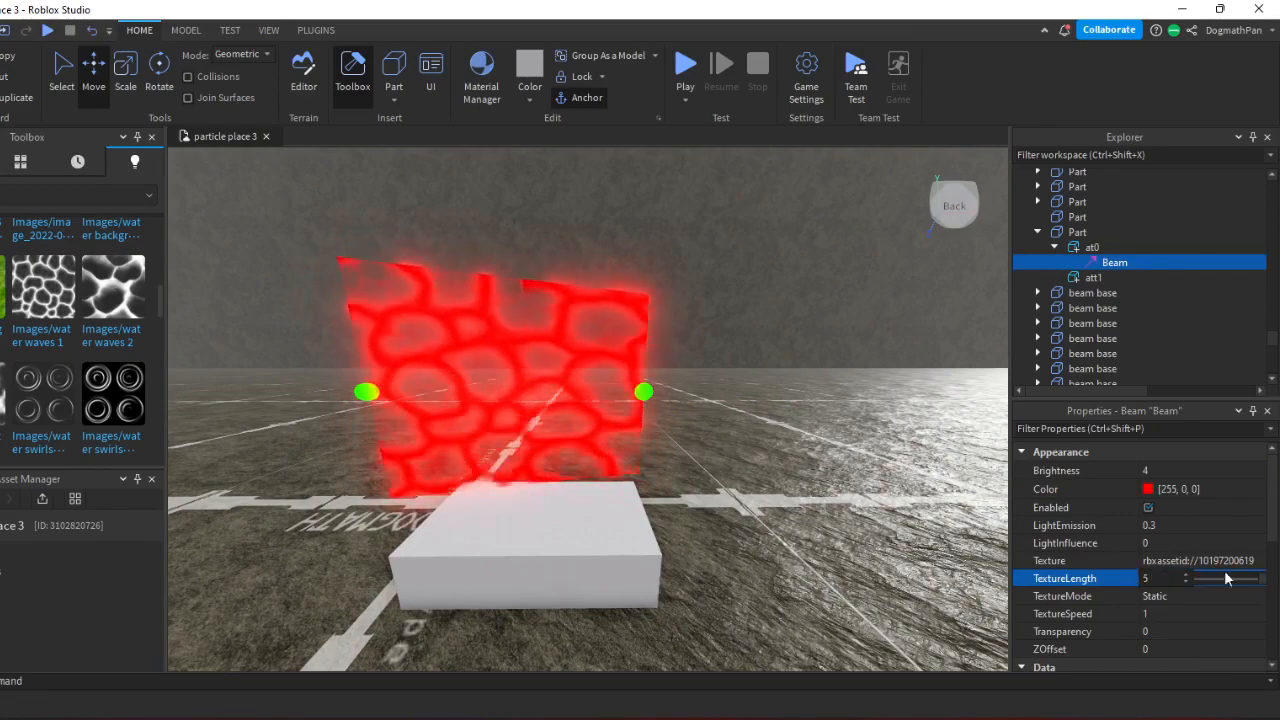
Move attachment att1 away from at0 along the X axis to about X = 30.2.
click(644, 392)
scroll(646, 402, down, 2)
scroll(646, 402, down, 2)
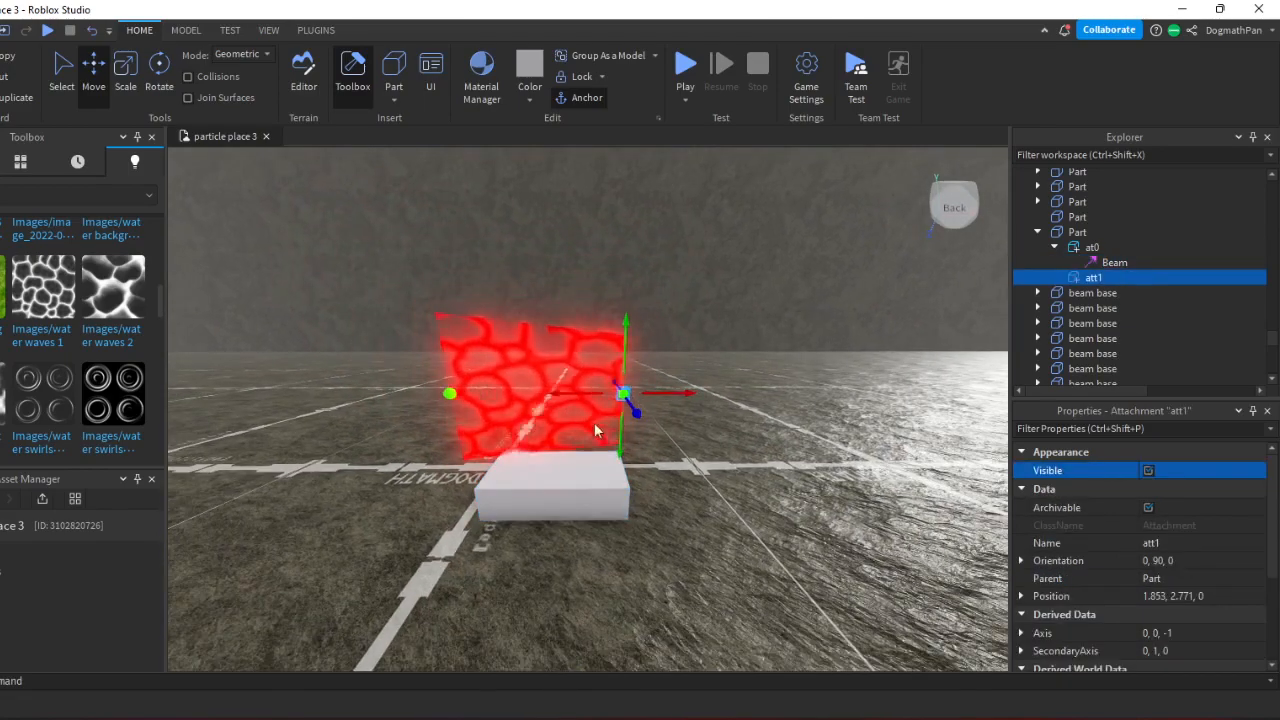
drag(583, 393, 760, 415)
scroll(735, 415, up, 3)
scroll(790, 415, down, 3)
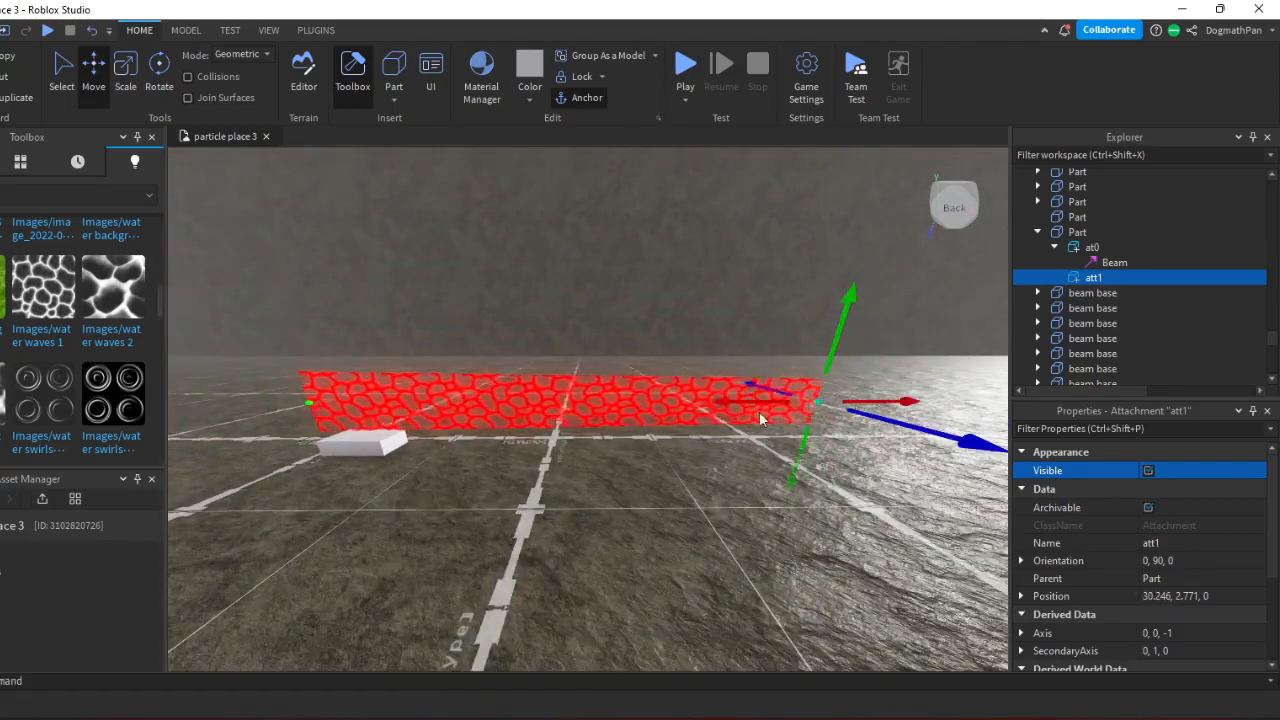
Set the Beam's TextureLength to 10 and view the enlarged pattern up close.
click(1113, 262)
click(1162, 578)
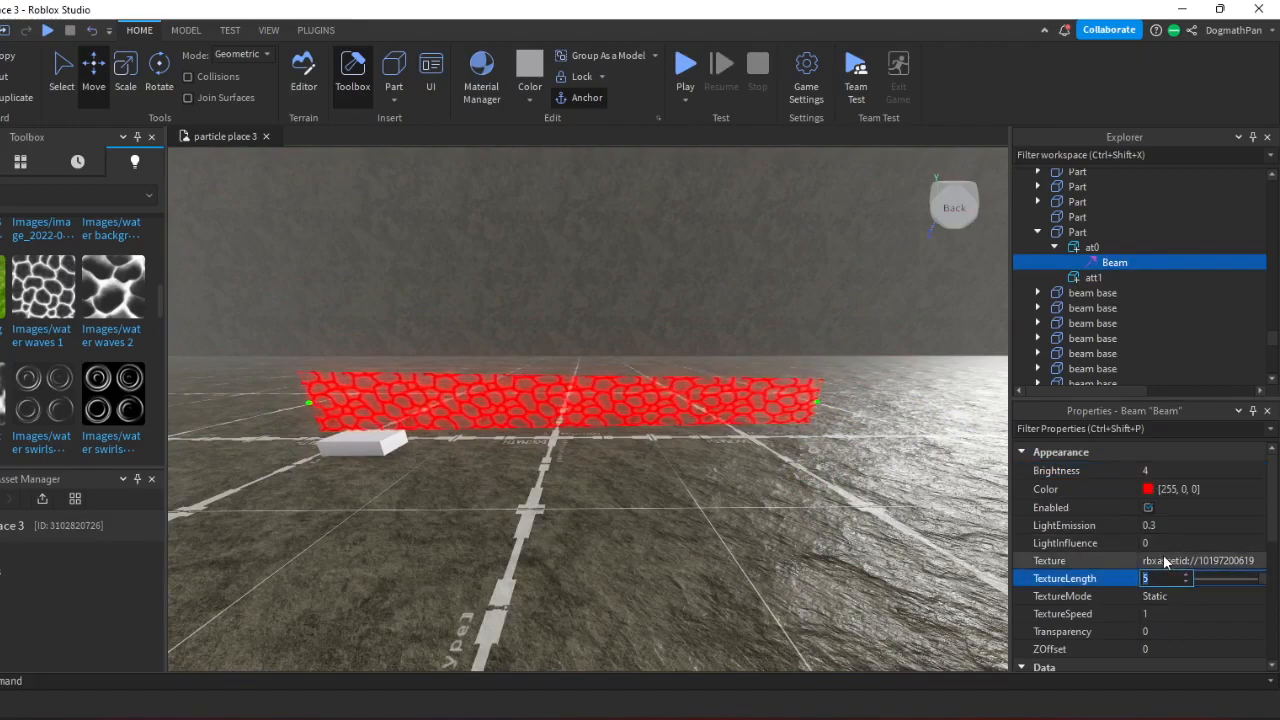
text(10)
key(Return)
right_drag(640, 321, 640, 321)
key(w)
key(a)
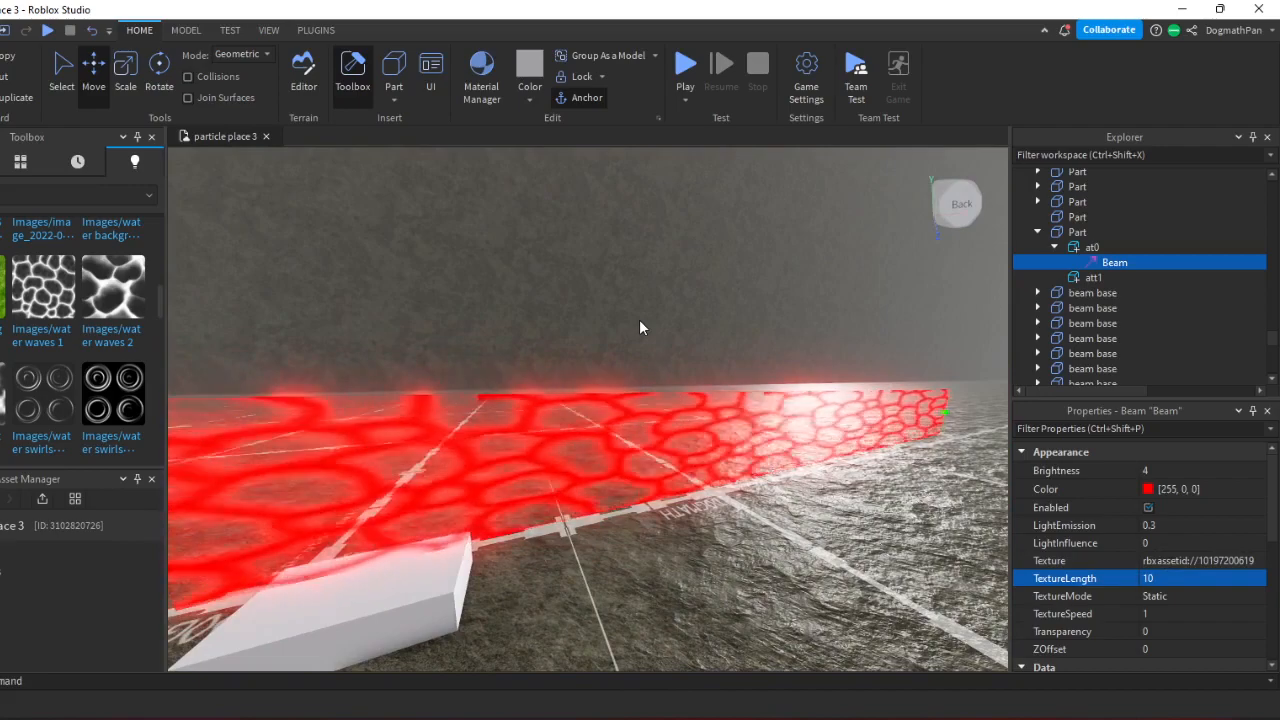
Set the Beam's TextureLength to 100 and view the whole beam.
right_drag(639, 319, 639, 319)
key(s)
key(d)
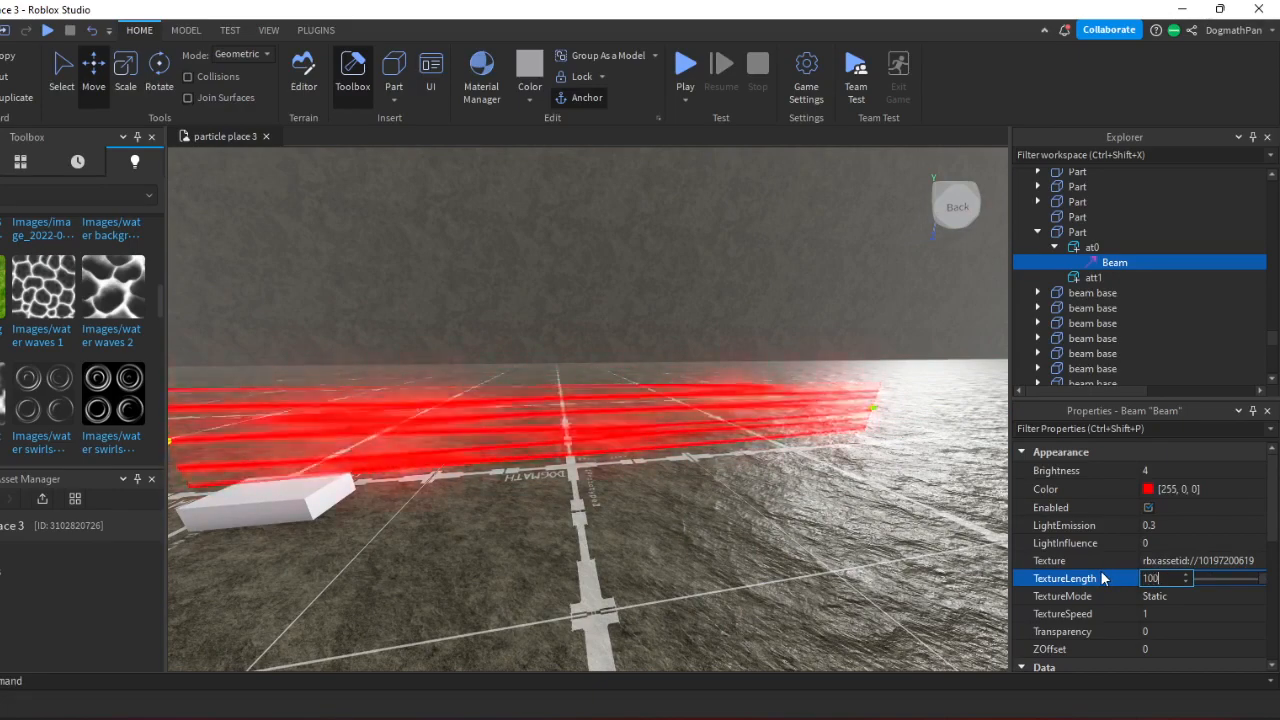
right_drag(622, 447, 622, 447)
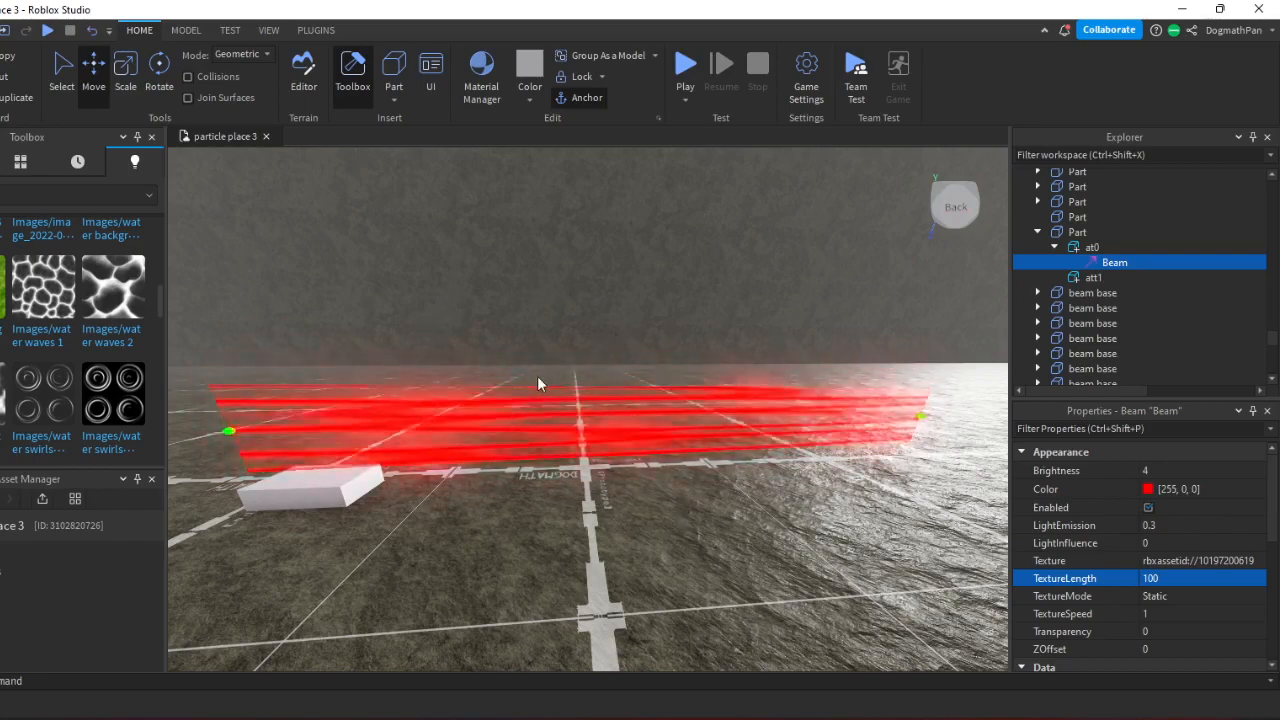
Set the Beam's TextureLength back to 5.
click(1200, 580)
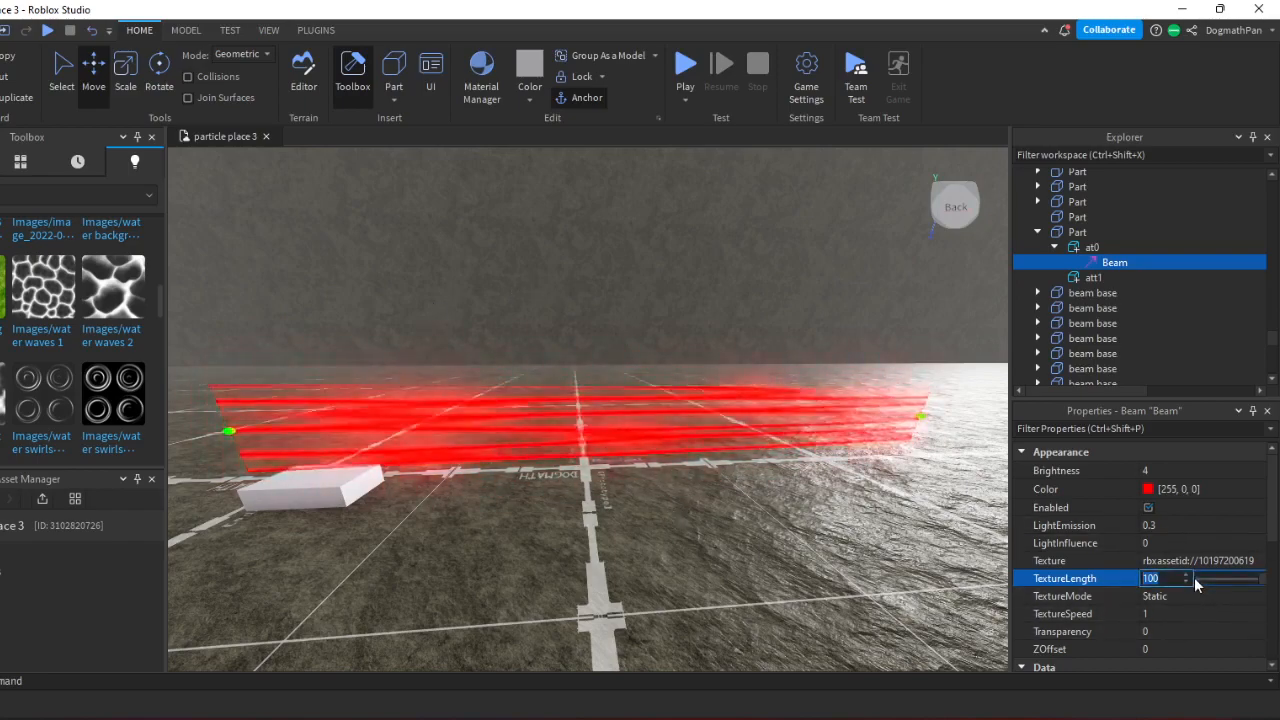
text(5)
key(Return)
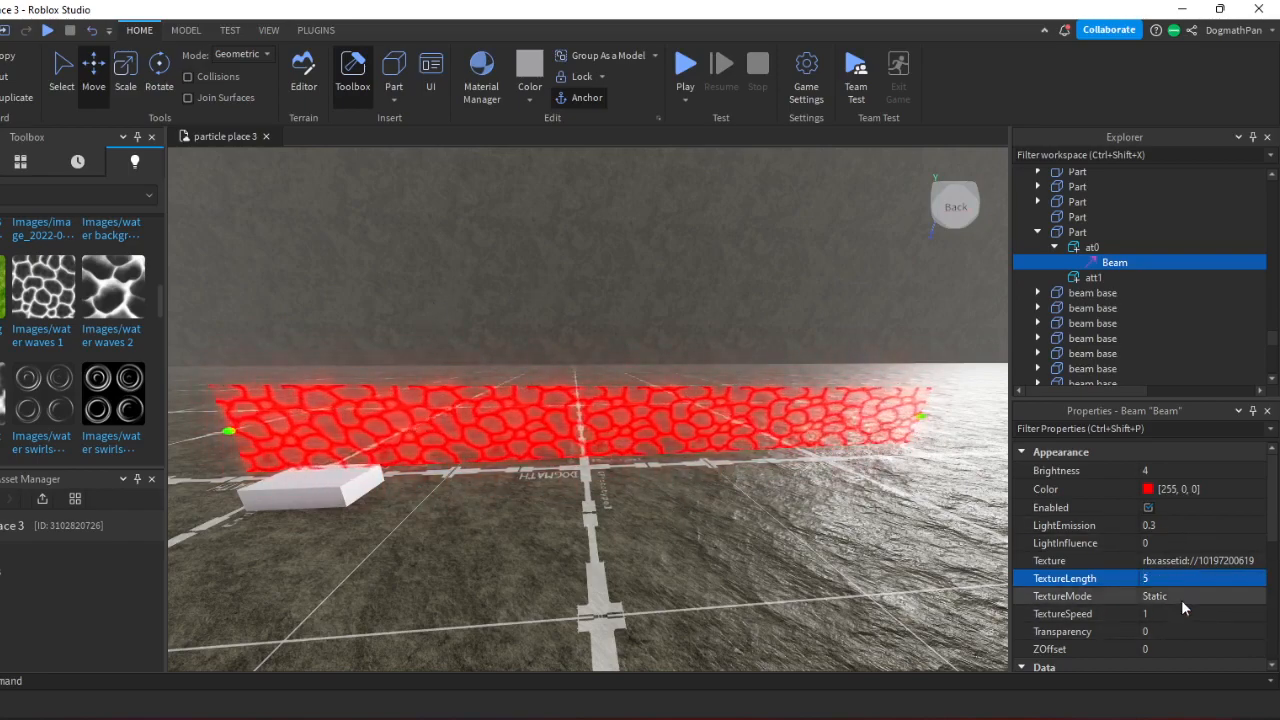
Change the Beam's TextureMode to Wrap and inspect the pattern along the beam.
click(1184, 596)
click(1185, 596)
click(1175, 623)
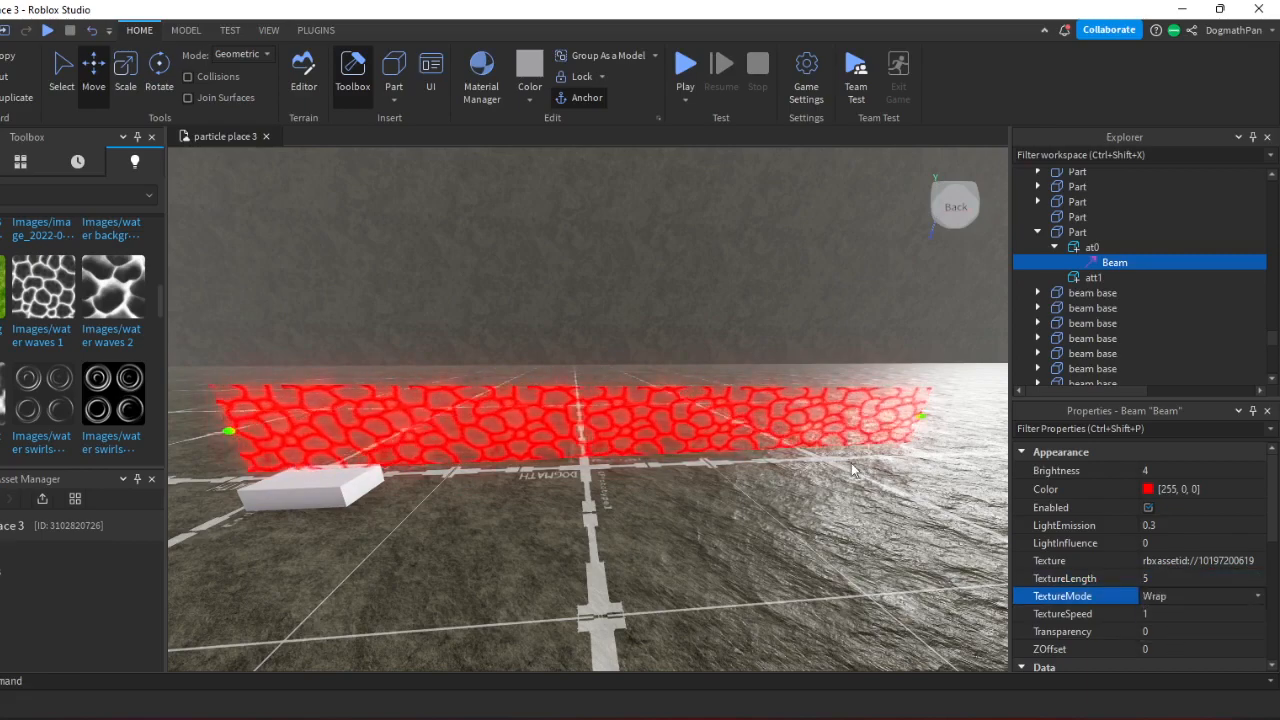
key(a)
right_drag(848, 462, 848, 462)
key(w)
key(s)
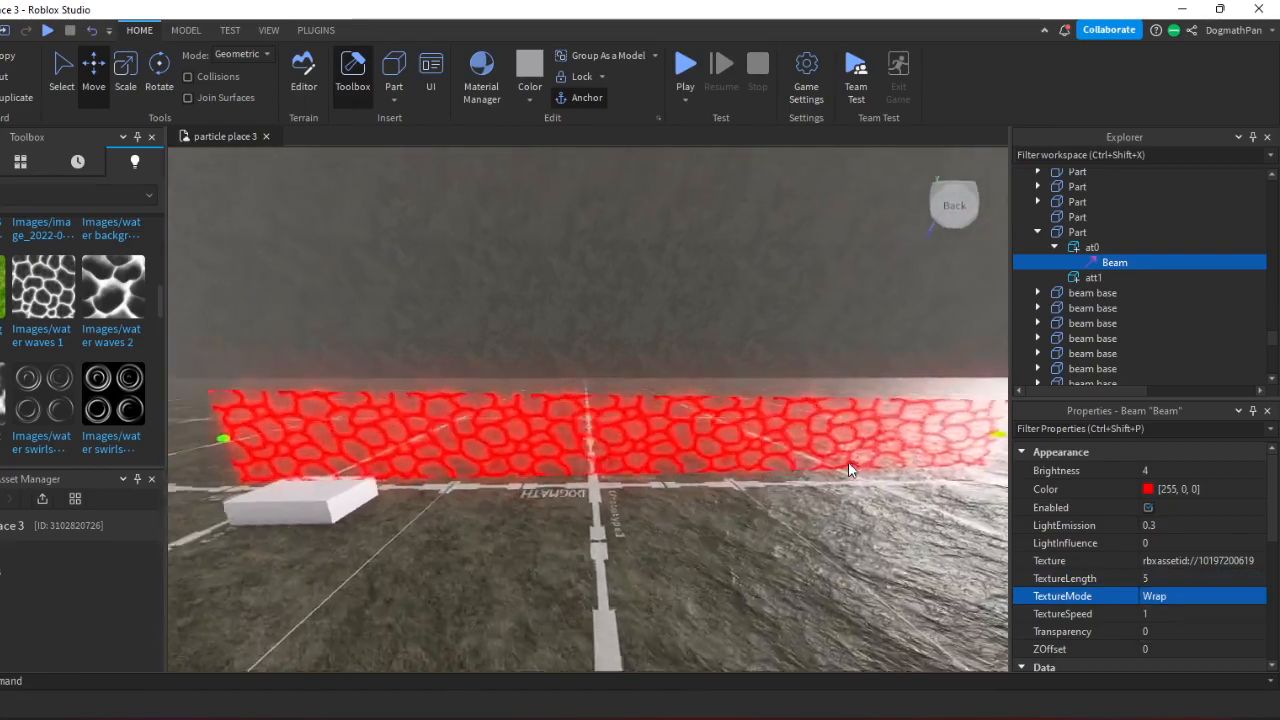
key(w)
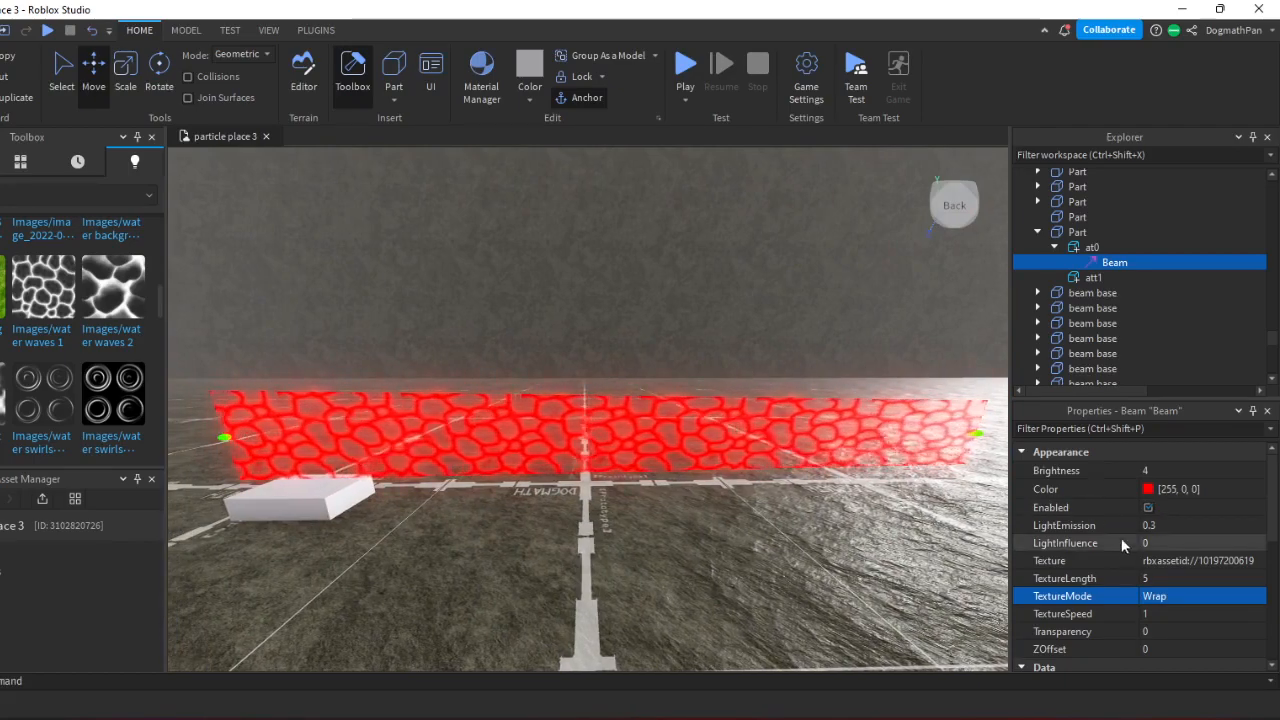
Set the Beam's TextureSpeed to 5.
click(1189, 613)
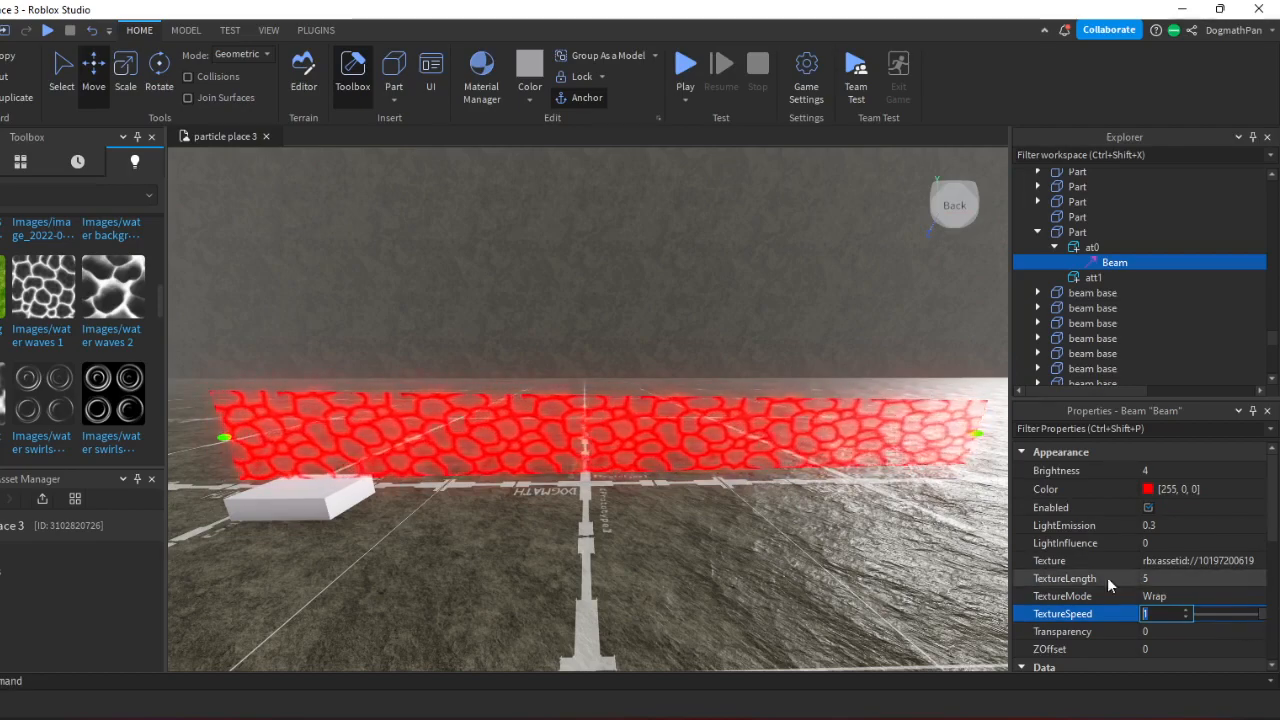
text(5)
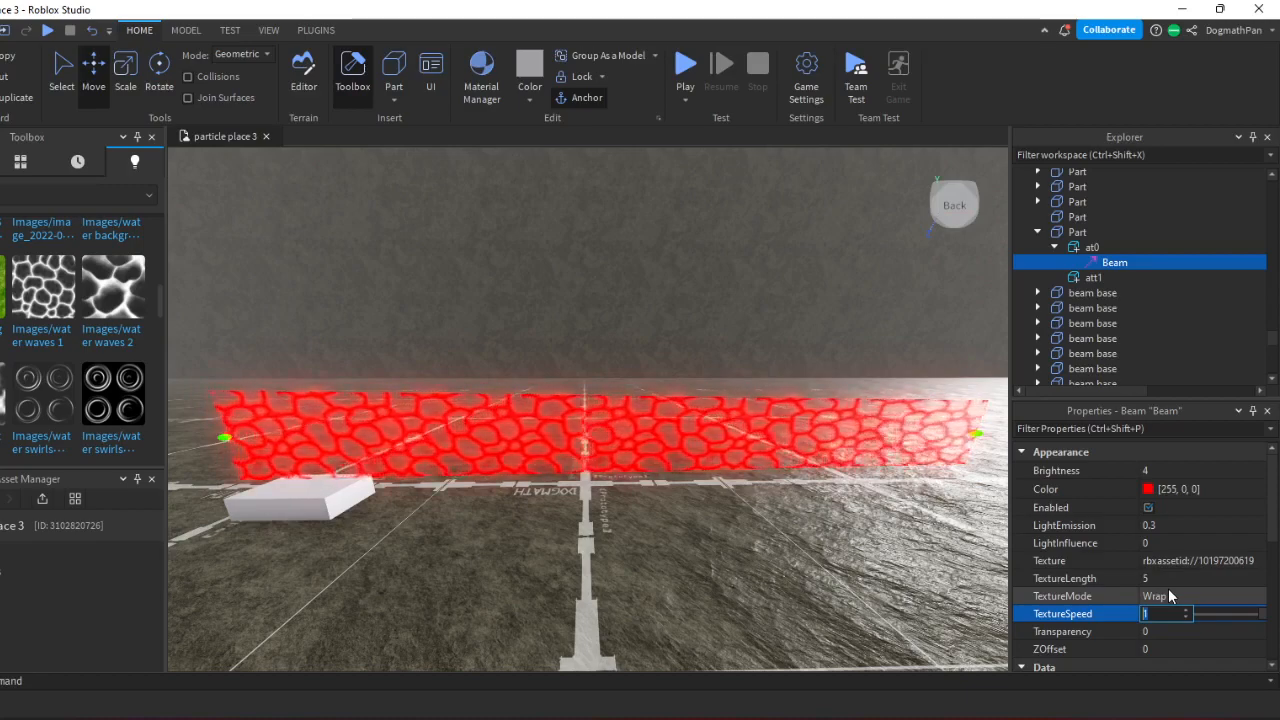
key(Return)
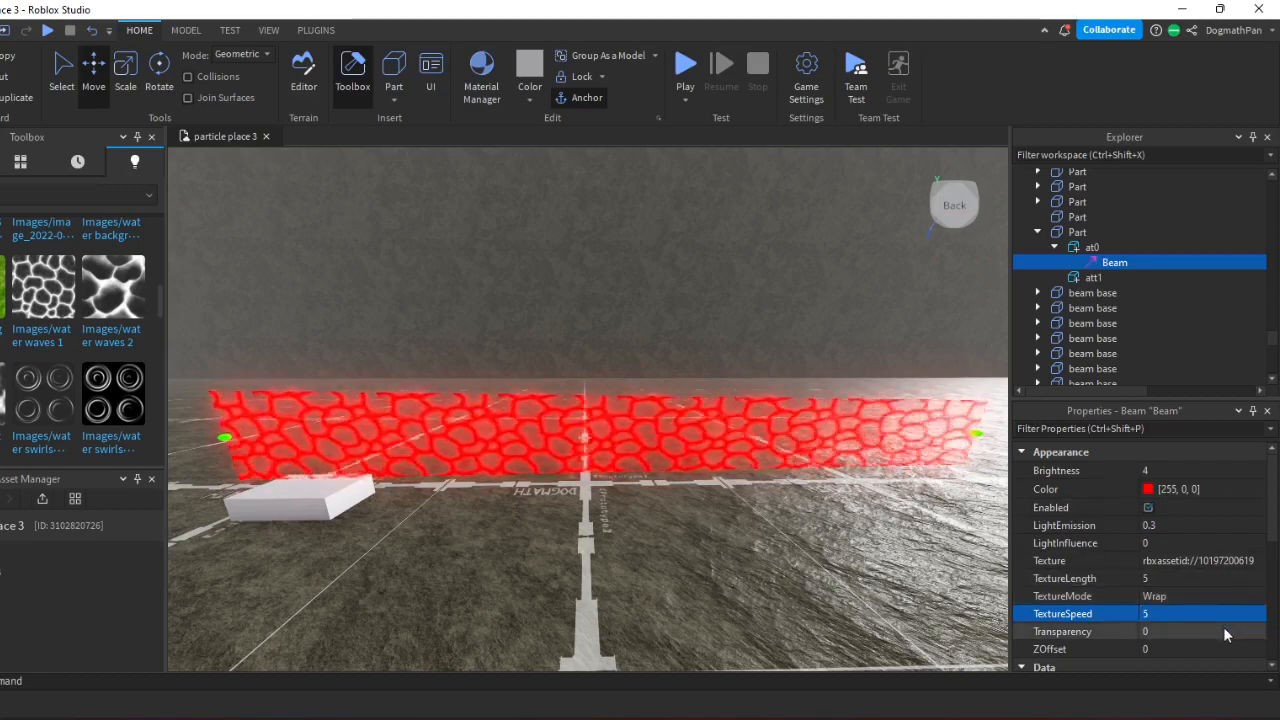
Try a TextureSpeed of 10 on the Beam, and finish with TextureSpeed set to 1.
text(10)
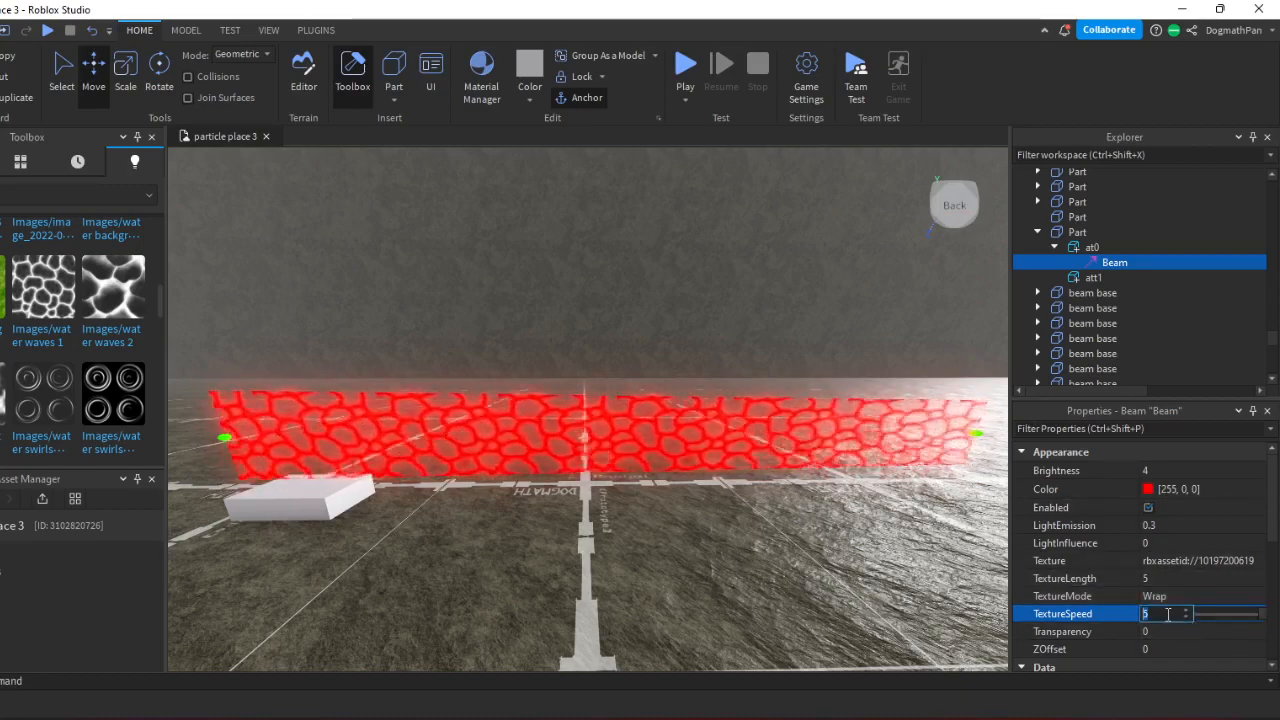
key(Return)
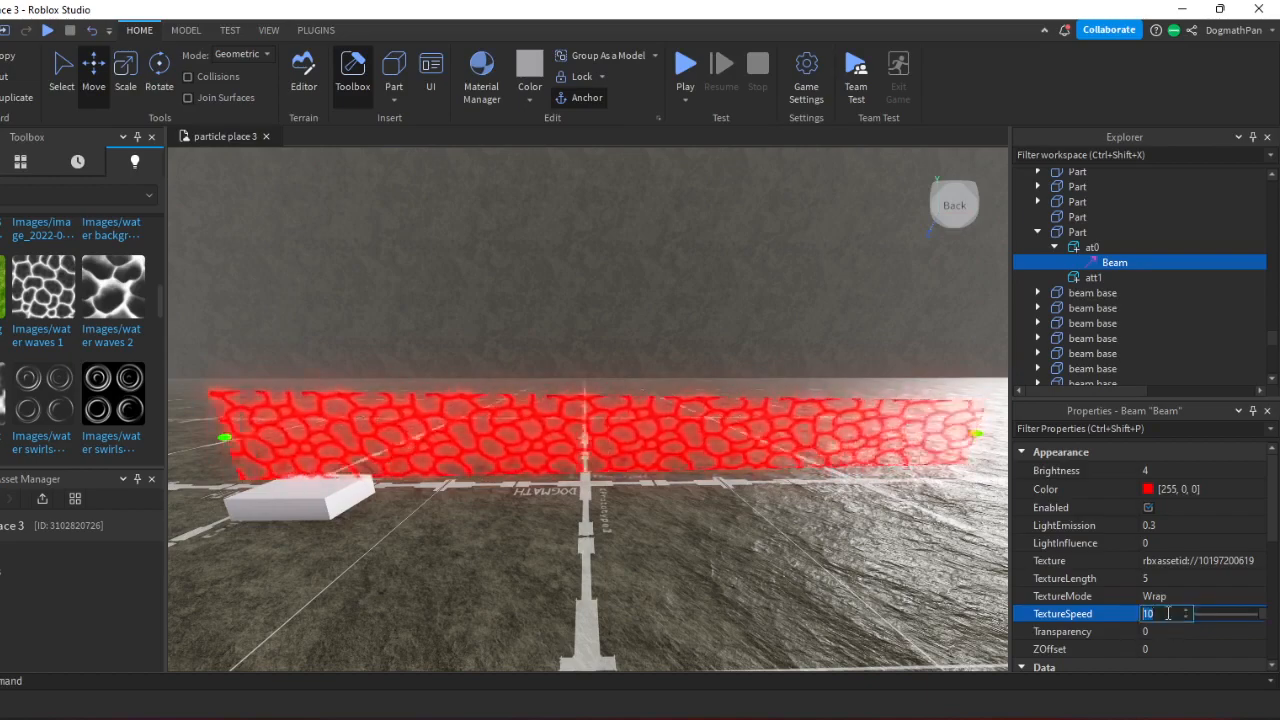
click(1263, 615)
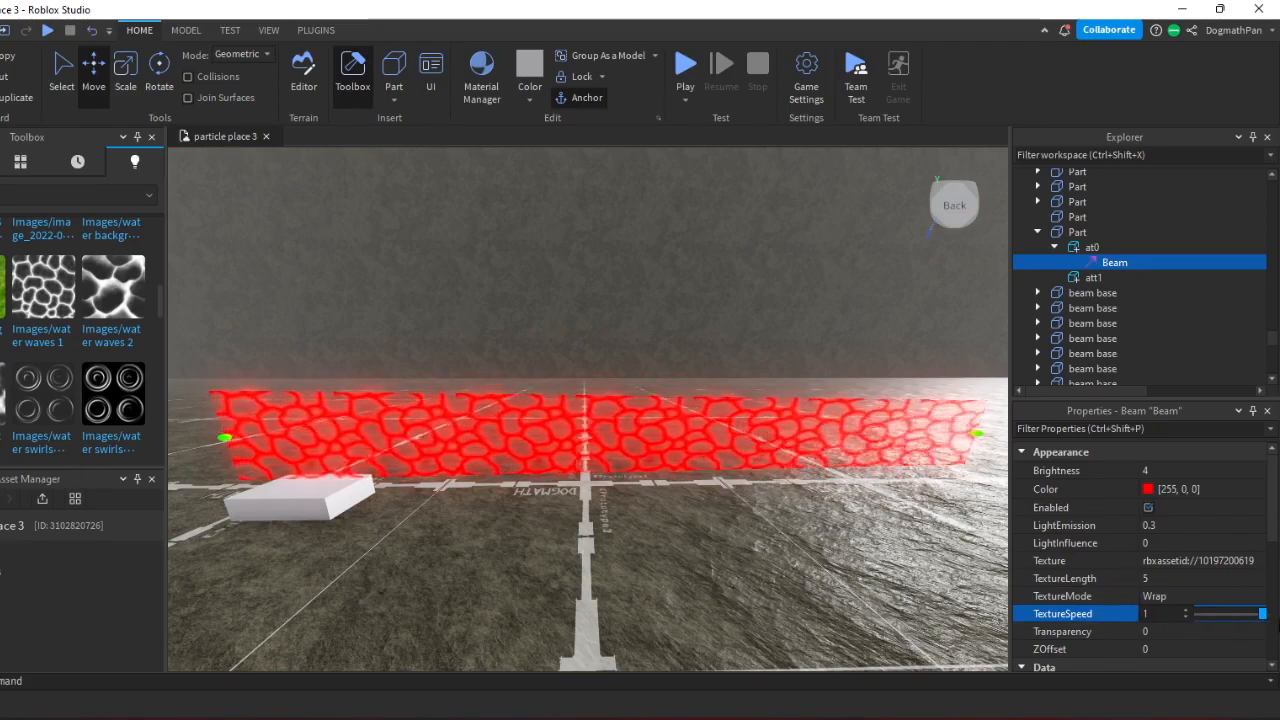
Set the Beam's Transparency to 1 and return it to 0.
click(1217, 633)
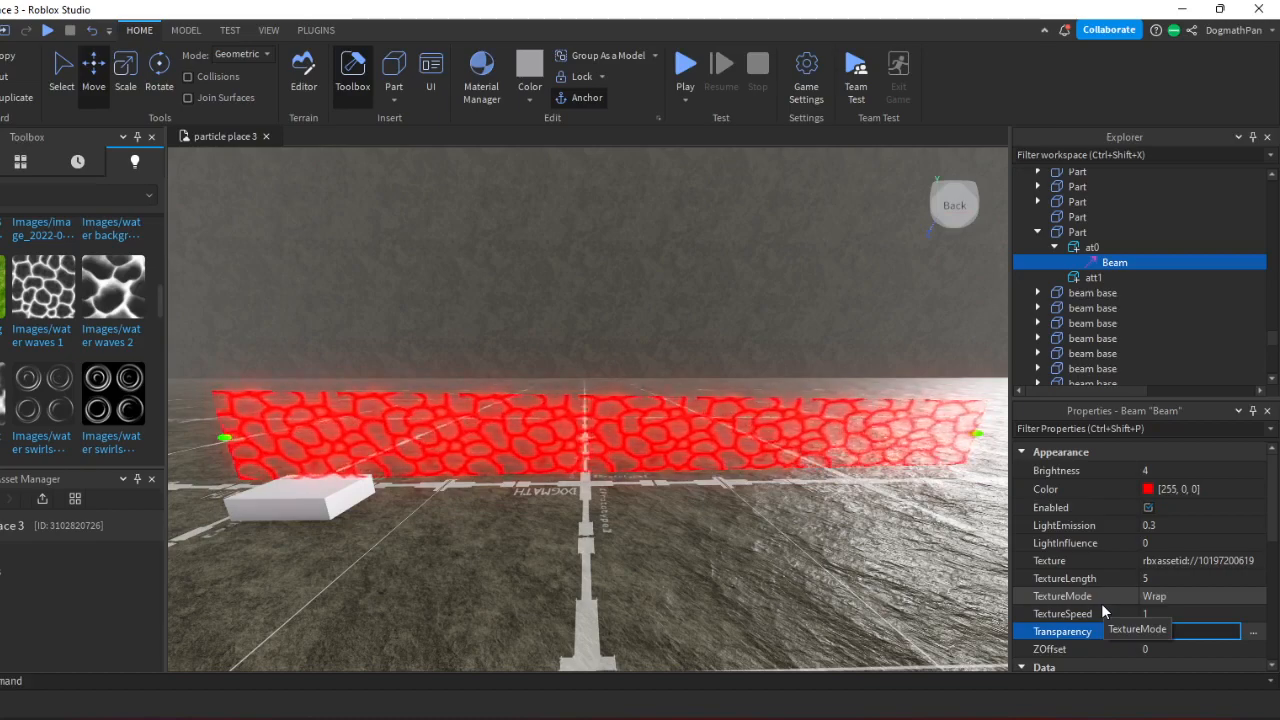
text(1)
key(Return)
click(1170, 631)
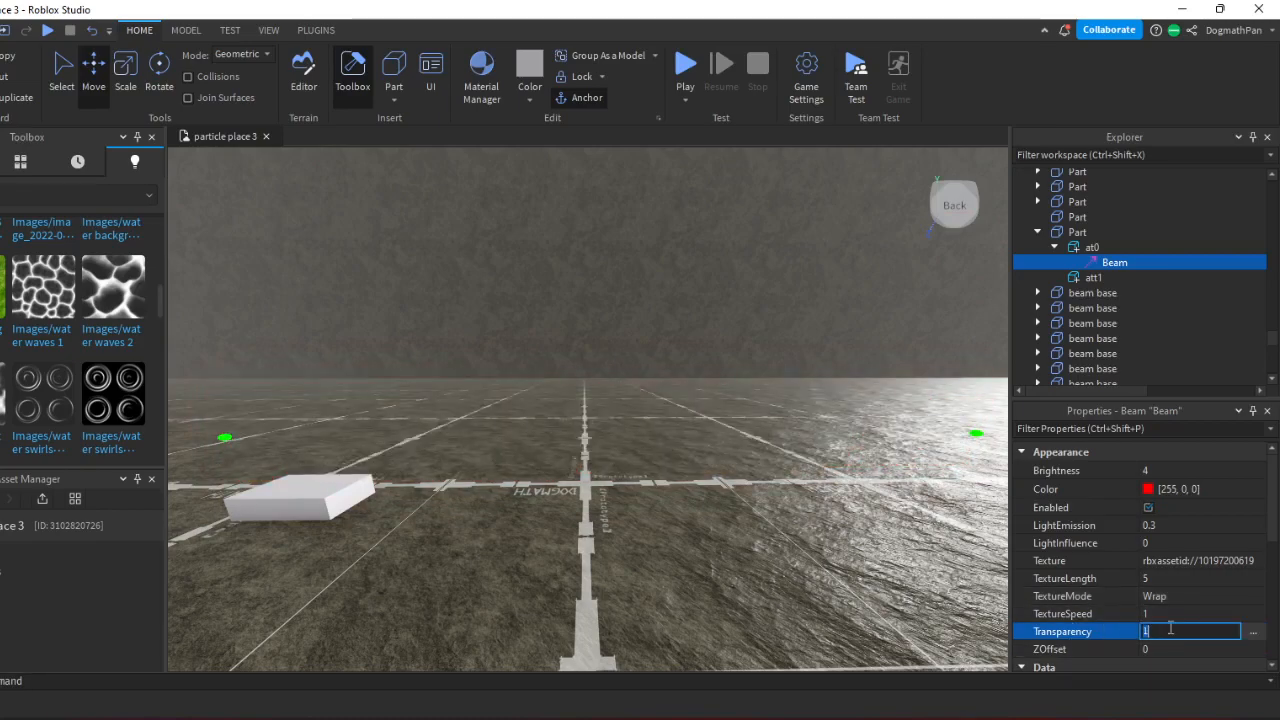
text(0)
key(Return)
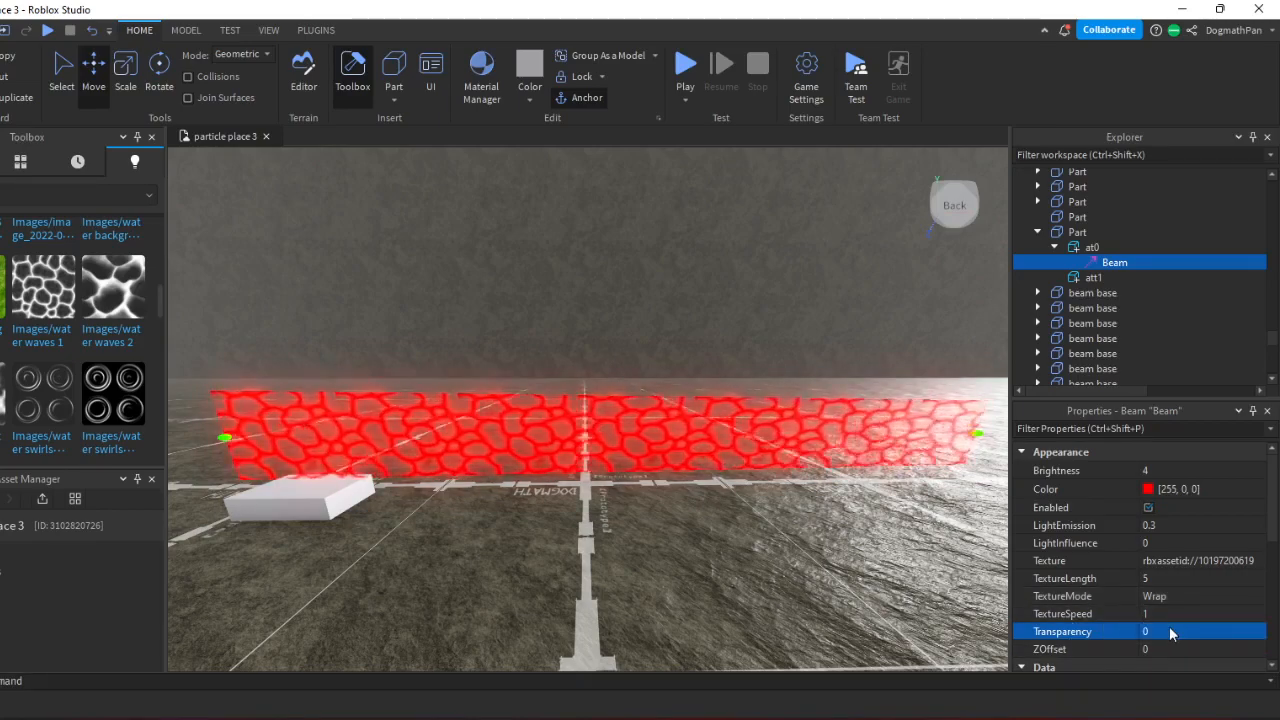
Open the Beam's Transparency sequence, raise its end point to a value of 1, and inspect the fade along the beam.
click(1253, 633)
drag(692, 262, 682, 499)
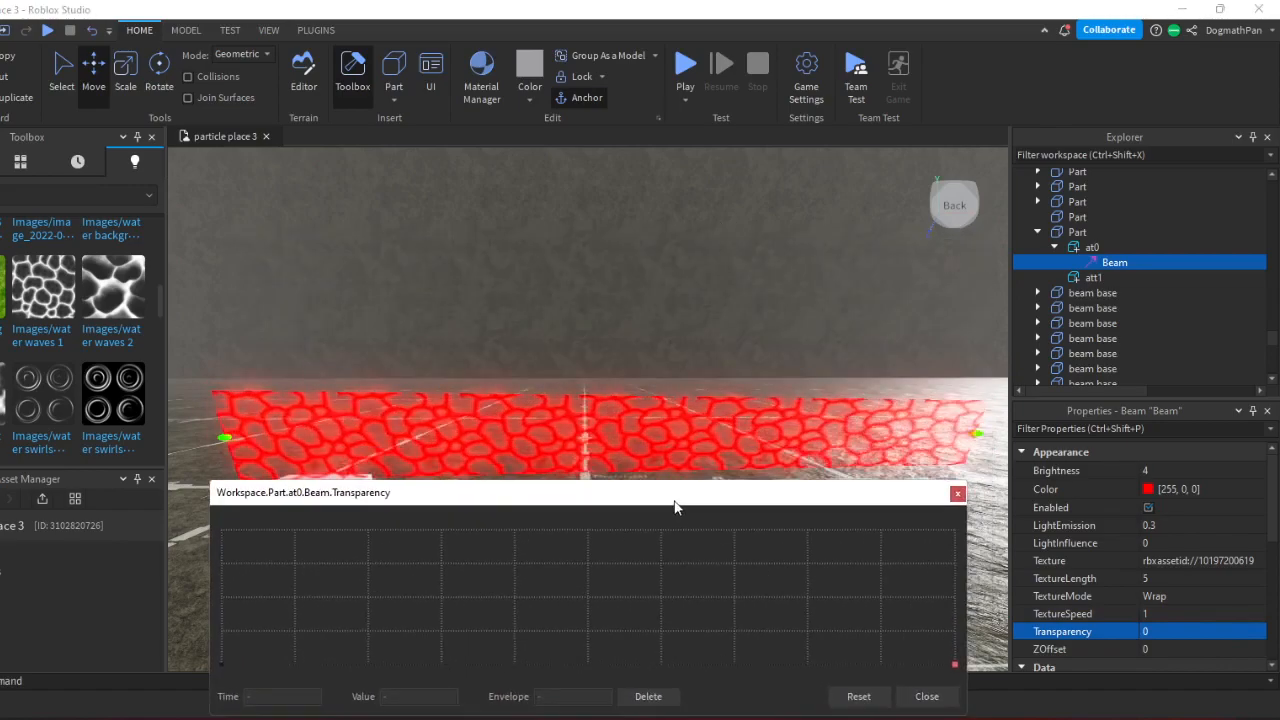
click(960, 662)
drag(960, 662, 962, 550)
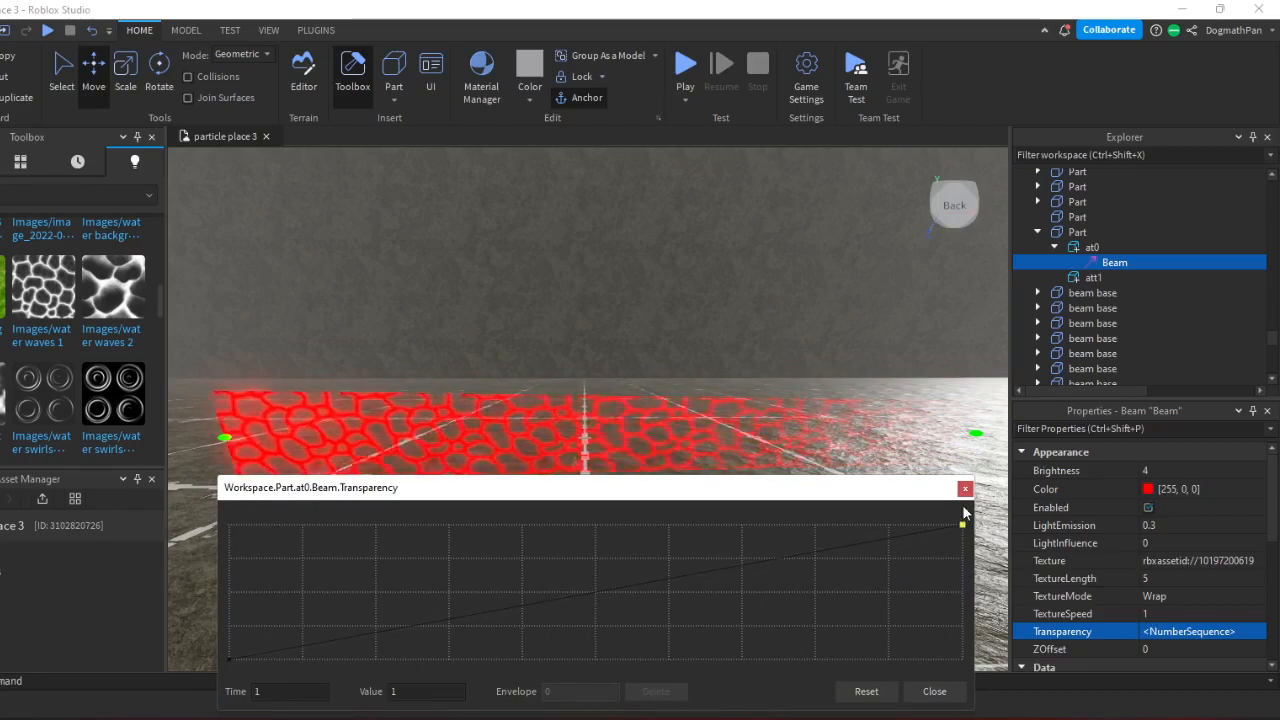
key(w)
right_drag(895, 385, 895, 385)
key(d)
key(w)
key(s)
key(a)
Raise the start point of the Transparency sequence to 0.419 and on to 0.894, checking the fade on the beam.
drag(229, 614, 229, 602)
key(w)
right_drag(508, 414, 508, 414)
key(s)
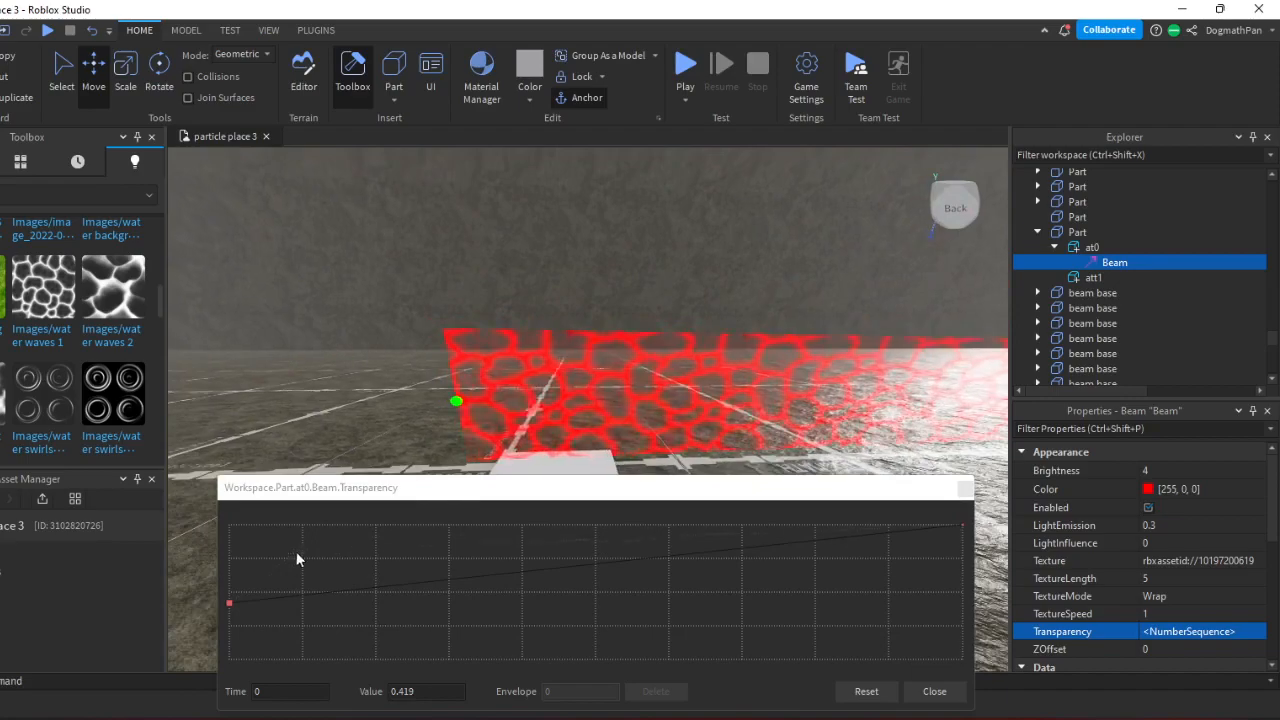
key(d)
right_drag(457, 392, 472, 405)
key(s)
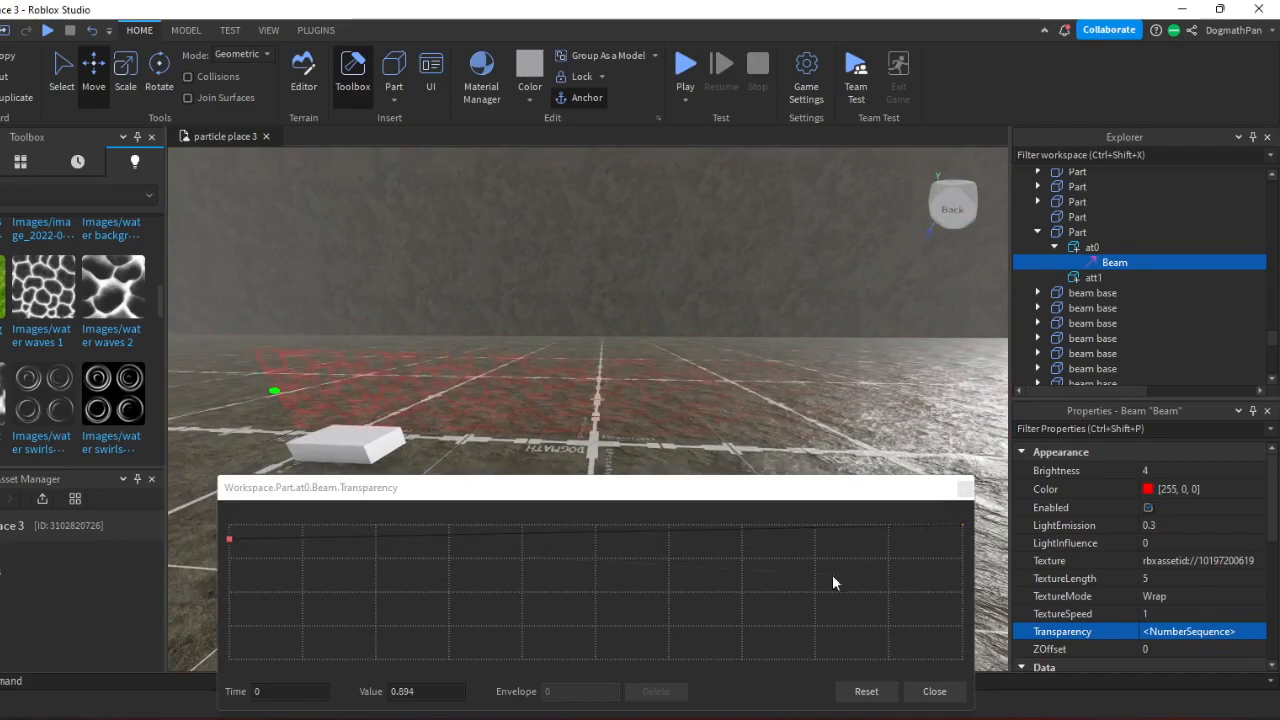
Close the Transparency sequence editor and reset the Beam's Transparency to 0.
click(925, 686)
click(1222, 631)
text(0)
Set the Beam's ZOffset to 5 and examine how the beam is drawn relative to its attachments.
click(1215, 652)
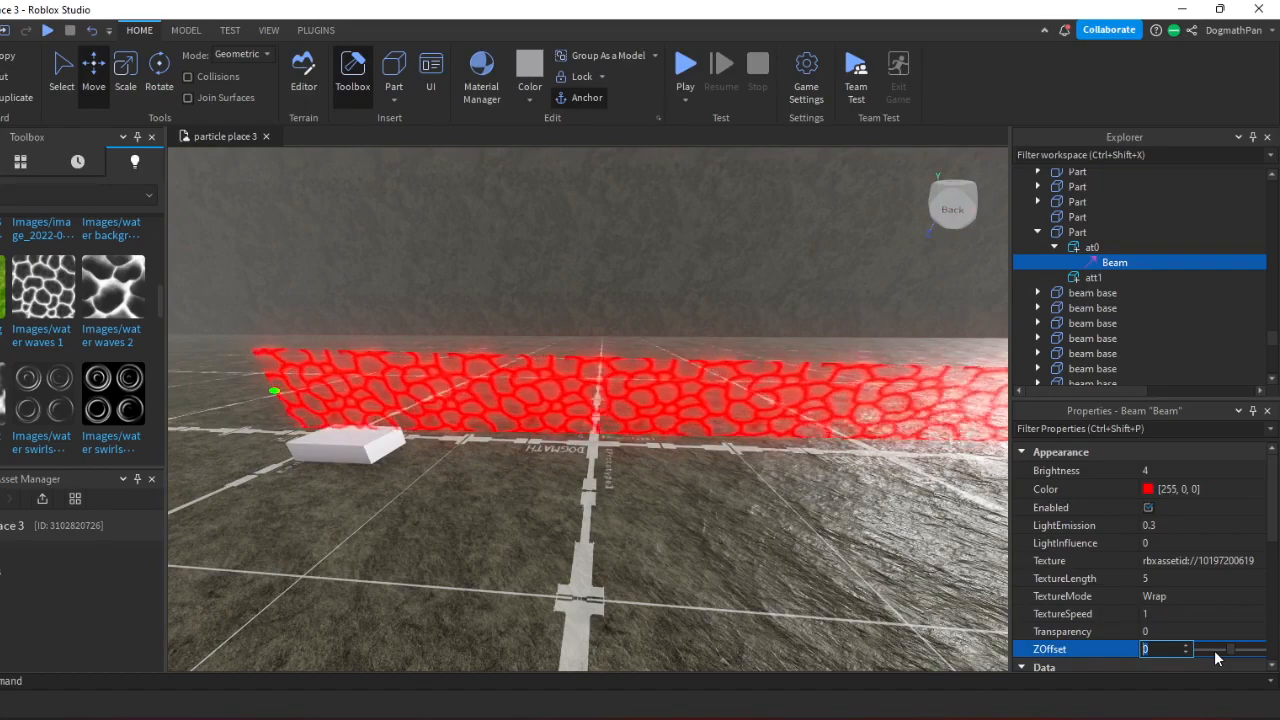
text(5)
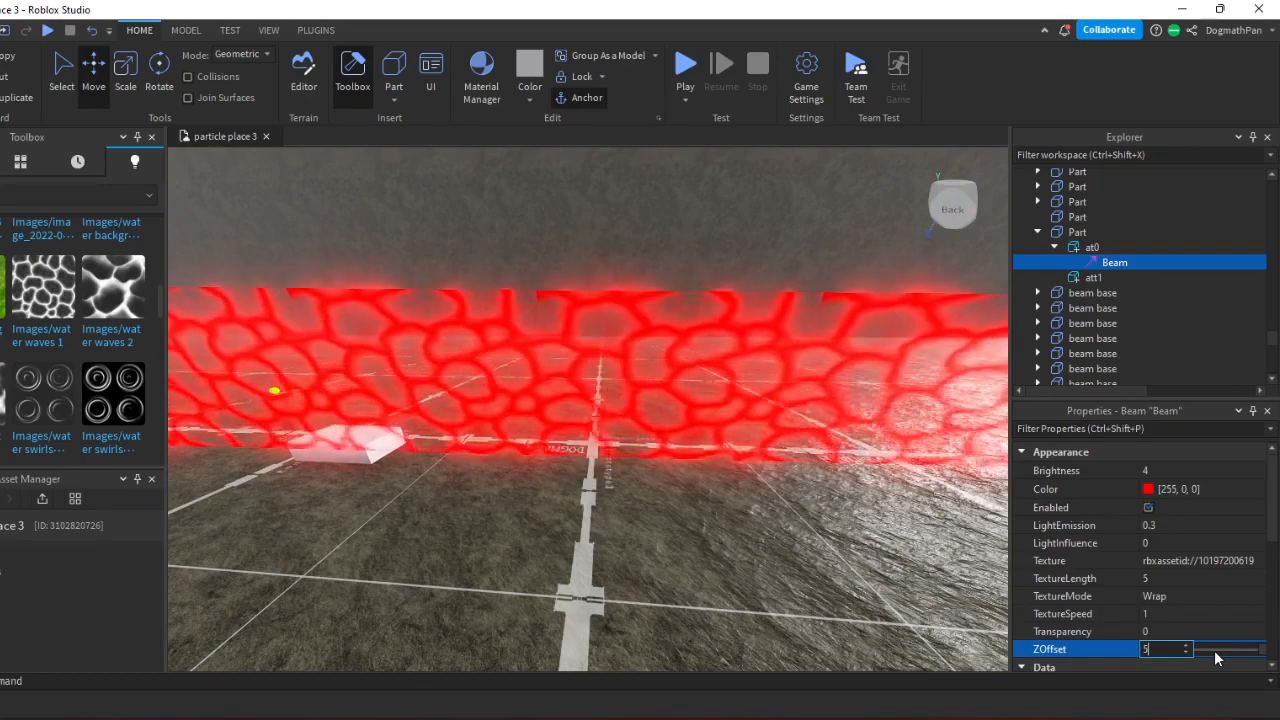
key(Return)
right_drag(717, 394, 717, 400)
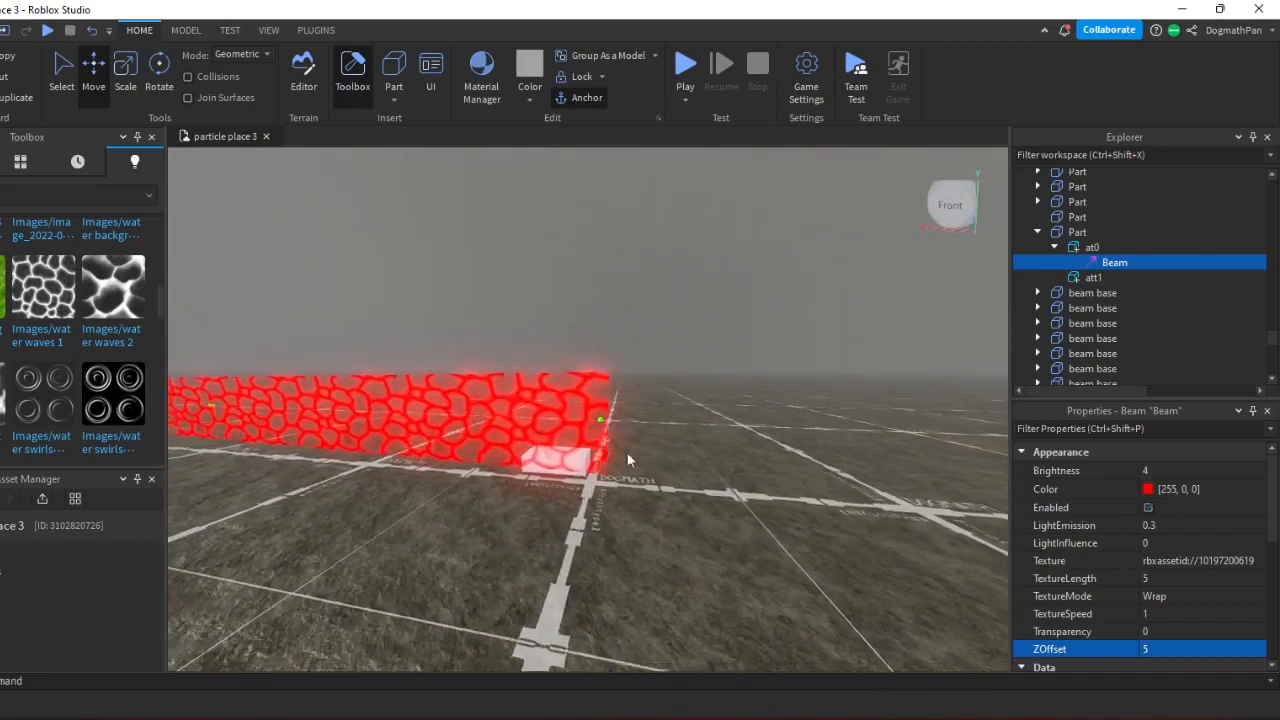
scroll(608, 456, up, 2)
Set the Beam's ZOffset to -5 and look at the beam from another angle.
click(1160, 650)
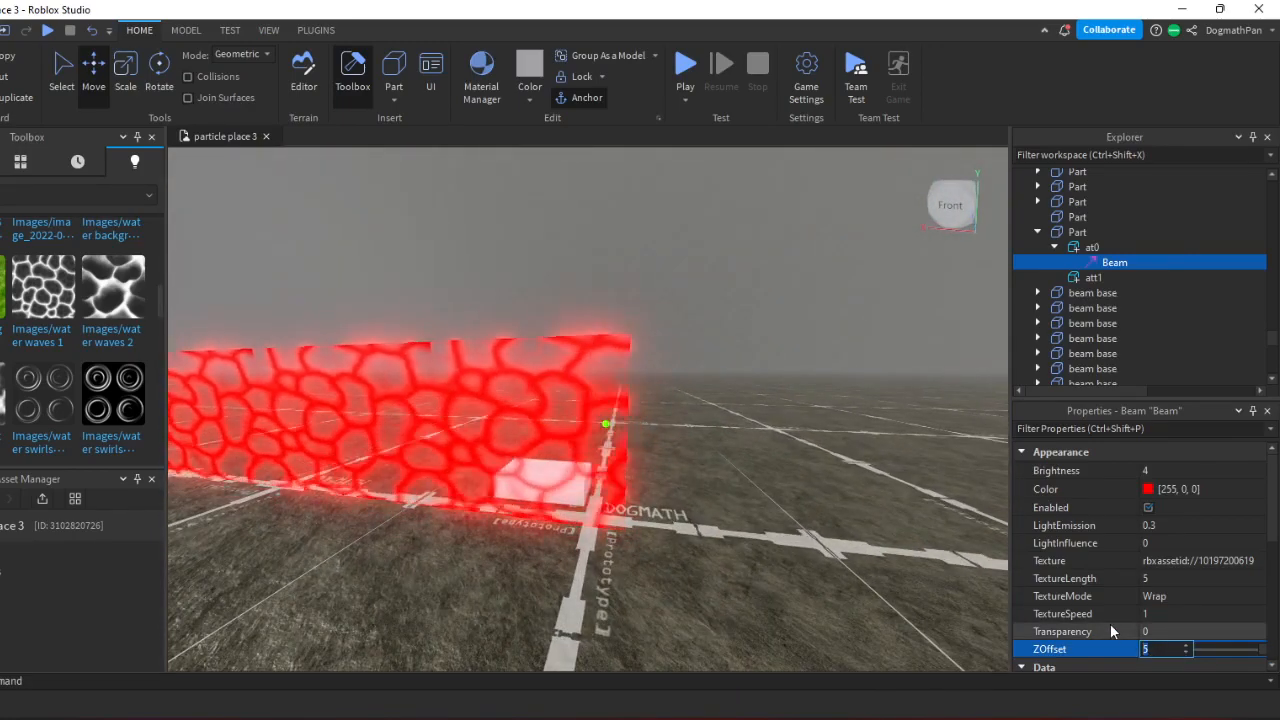
text(-5)
key(Return)
right_drag(646, 414, 652, 367)
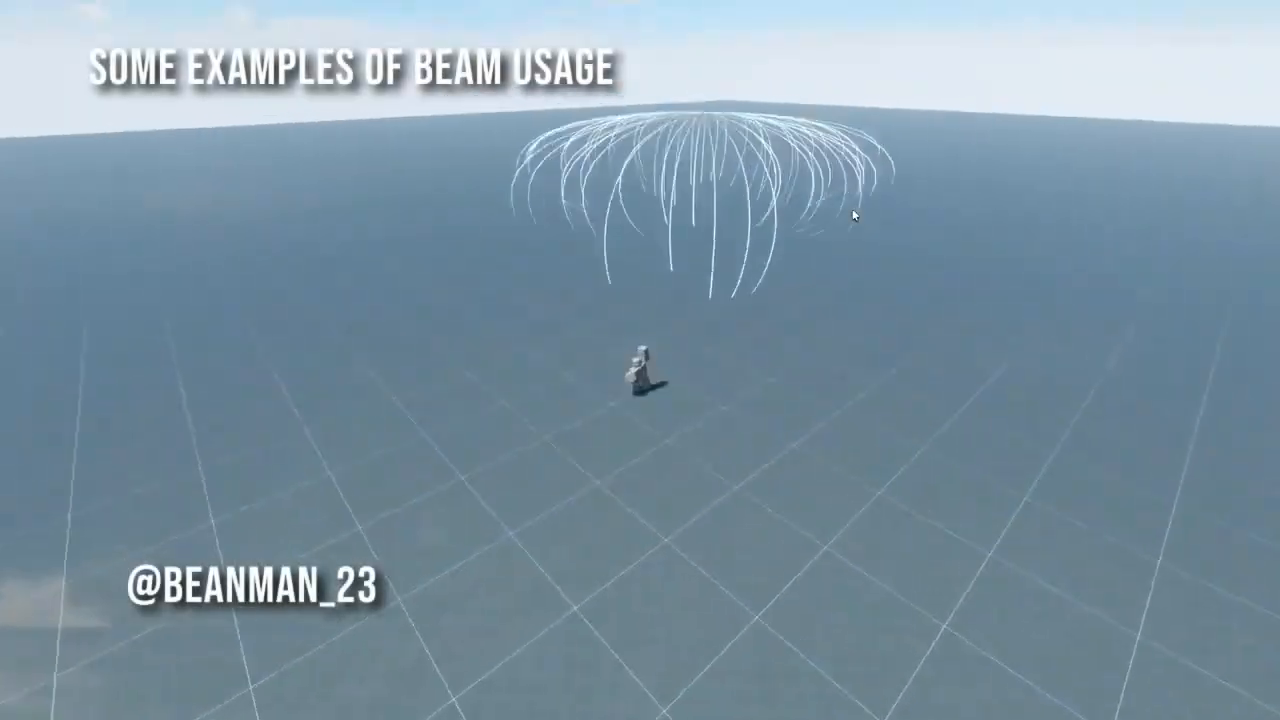
right_drag(852, 209, 852, 209)
right_drag(587, 146, 587, 146)
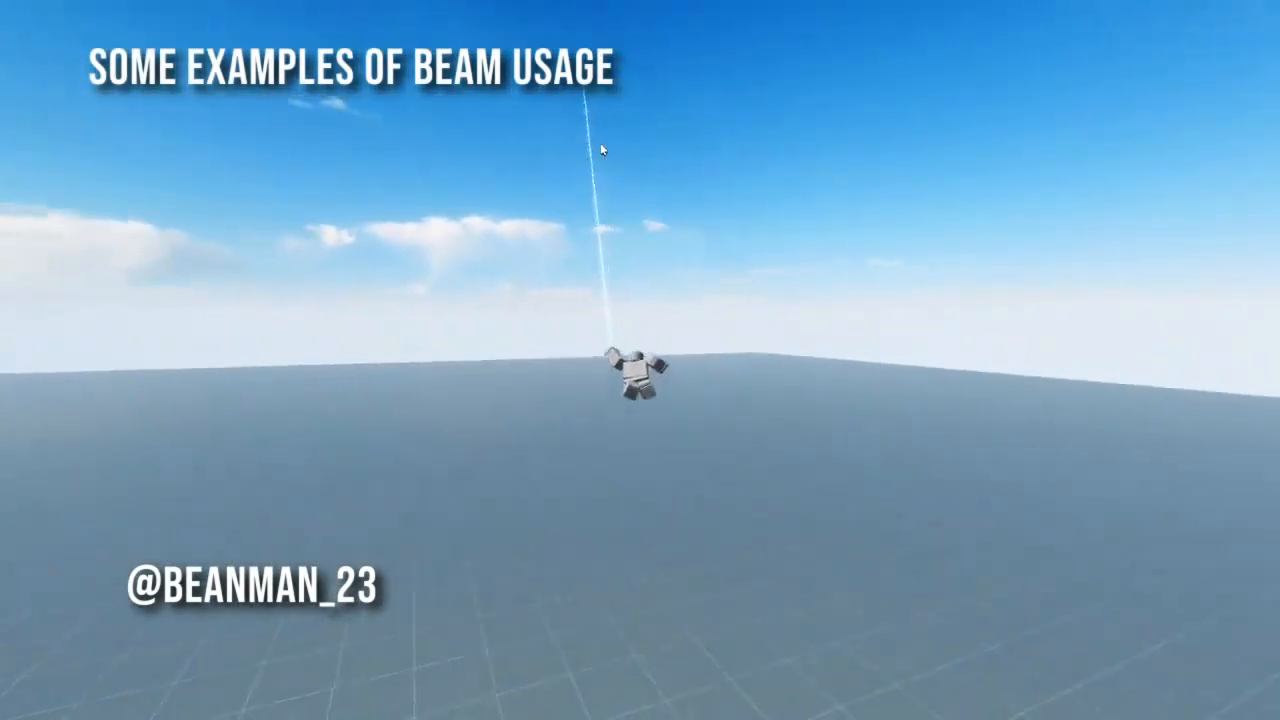
click(698, 137)
right_drag(698, 137, 698, 137)
click(698, 137)
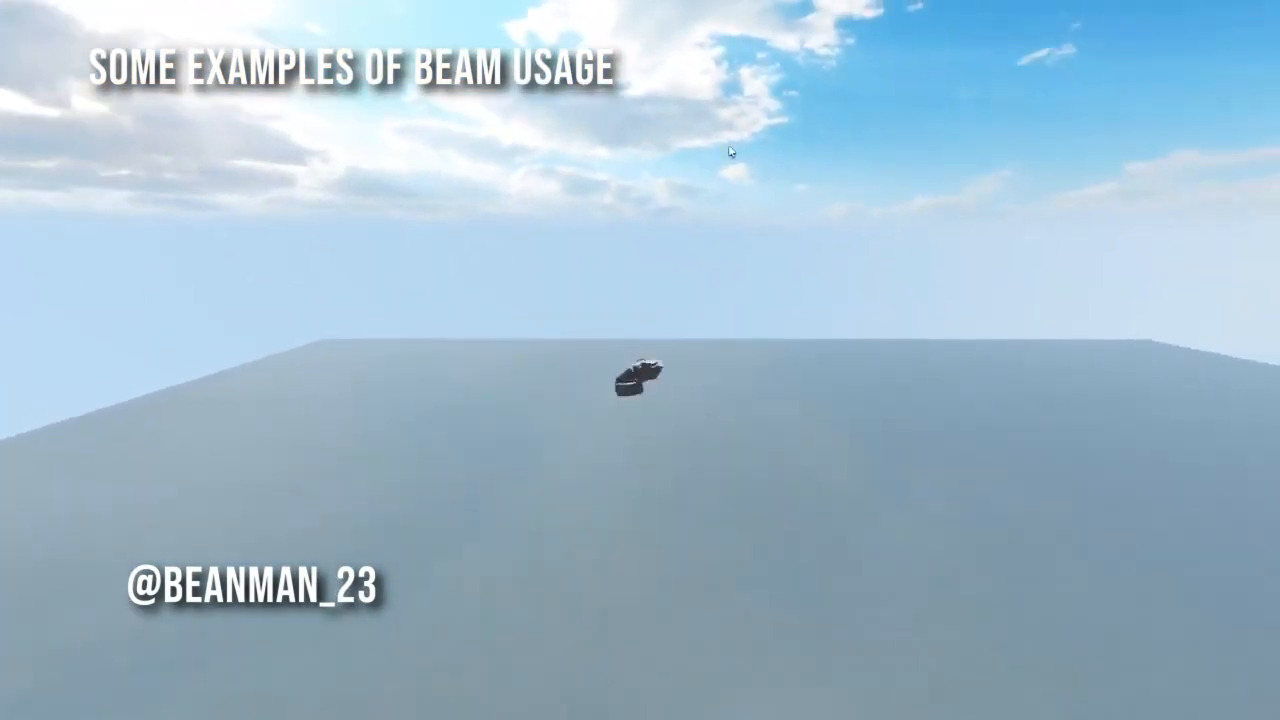
click(744, 161)
click(545, 191)
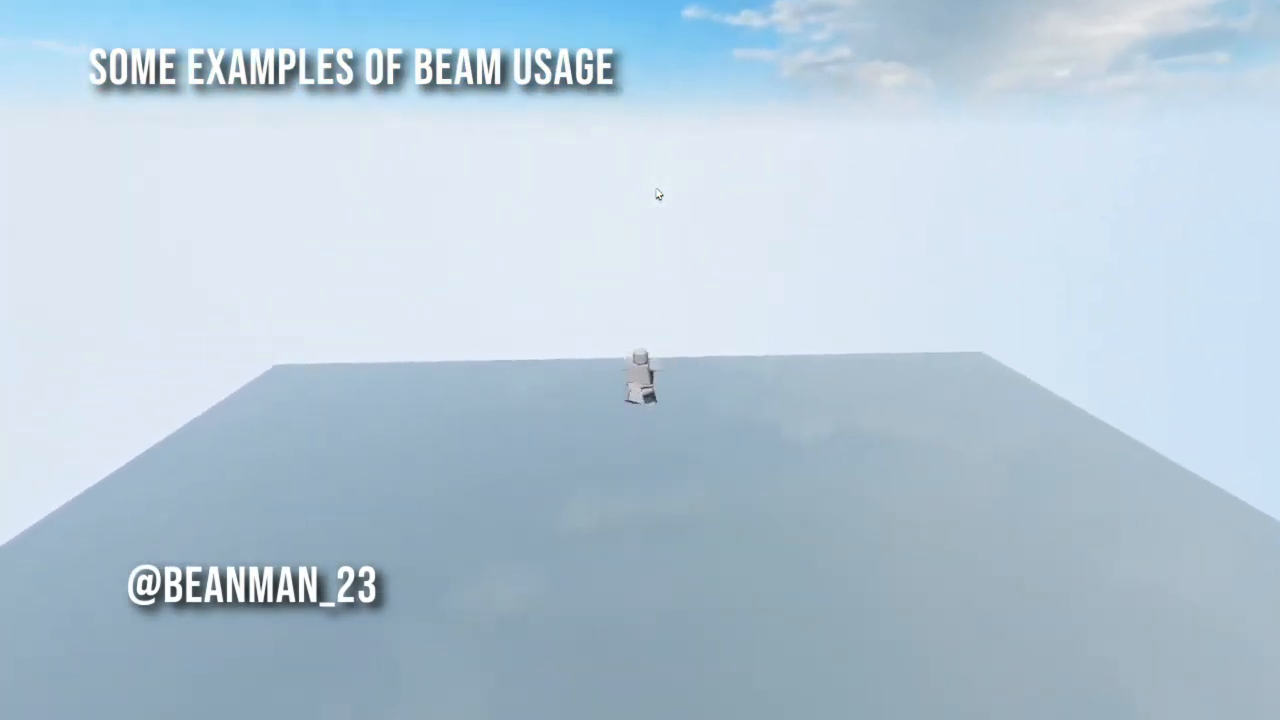
click(636, 177)
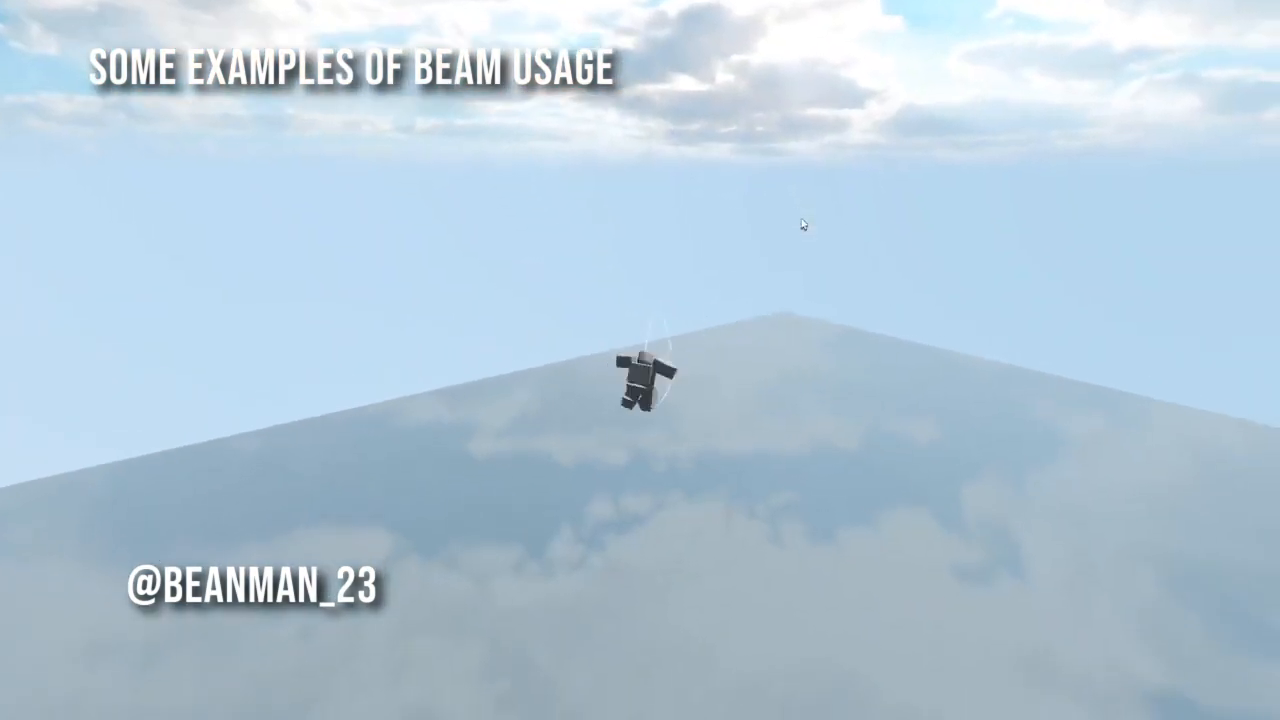
click(808, 223)
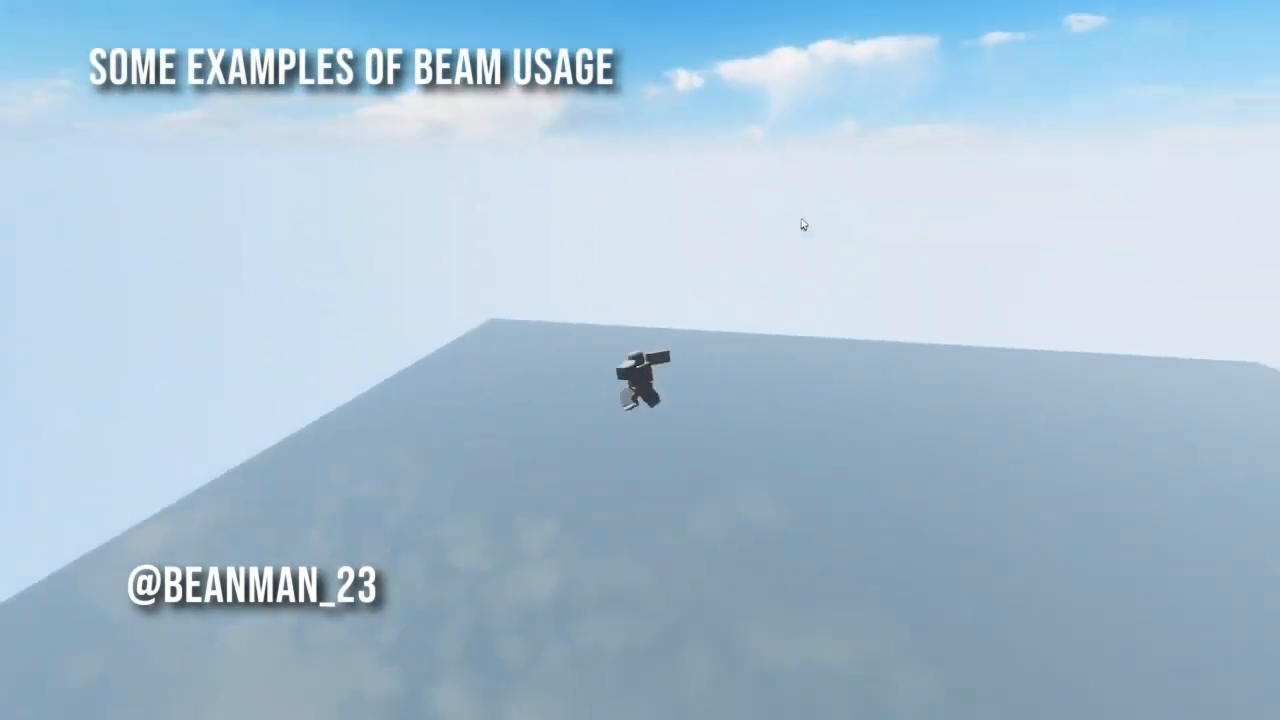
click(802, 224)
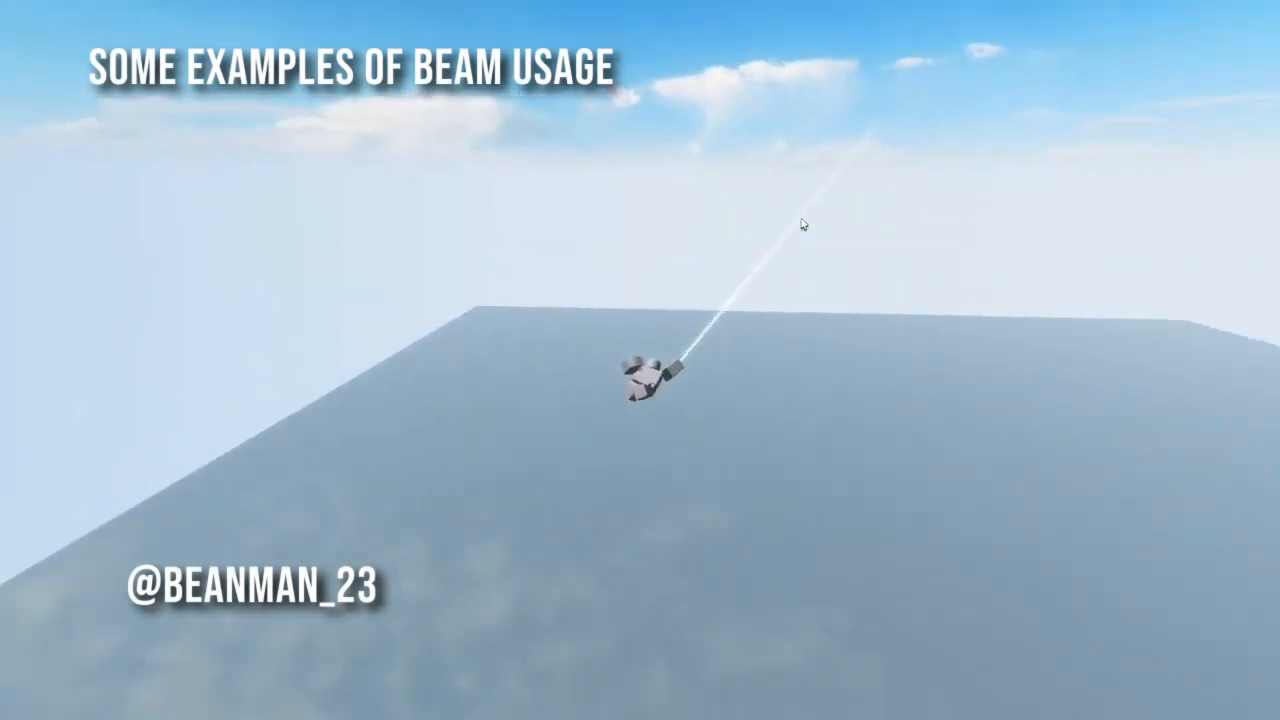
right_drag(584, 207, 584, 206)
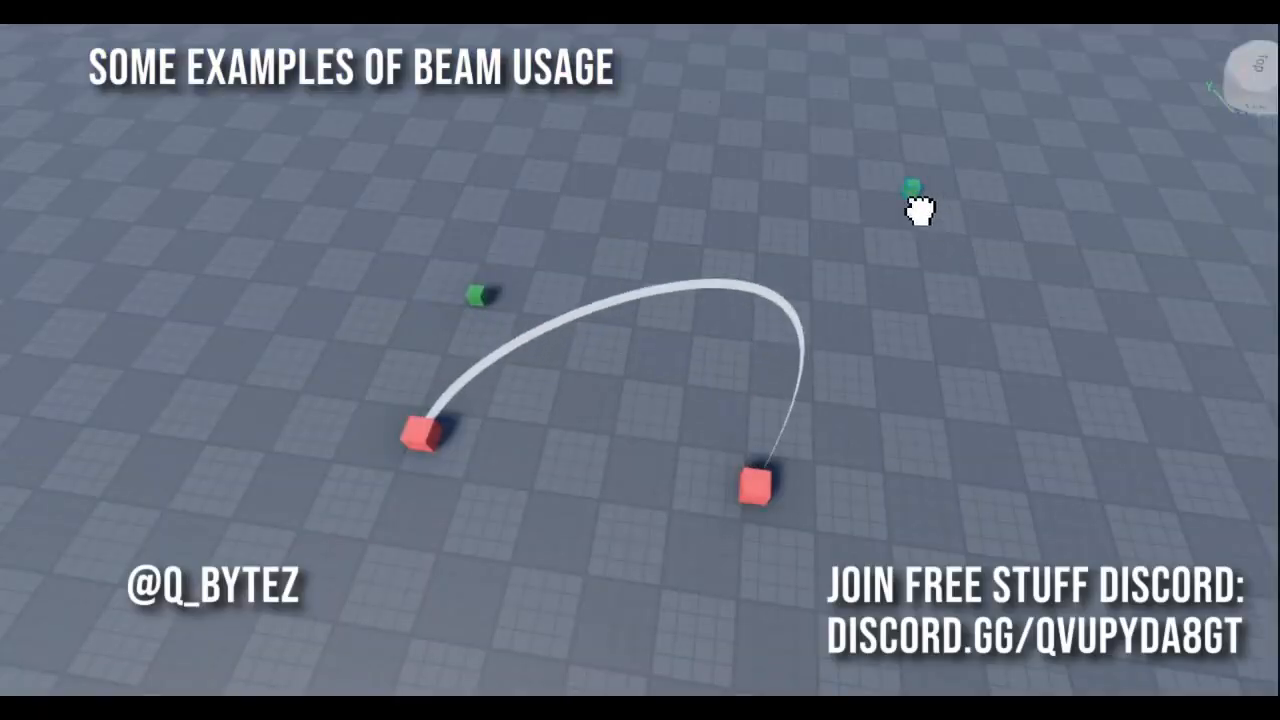
Reshape the curved beam between the two red blocks by moving the far green control block closer to them.
scroll(686, 603, down, 3)
drag(920, 210, 748, 471)
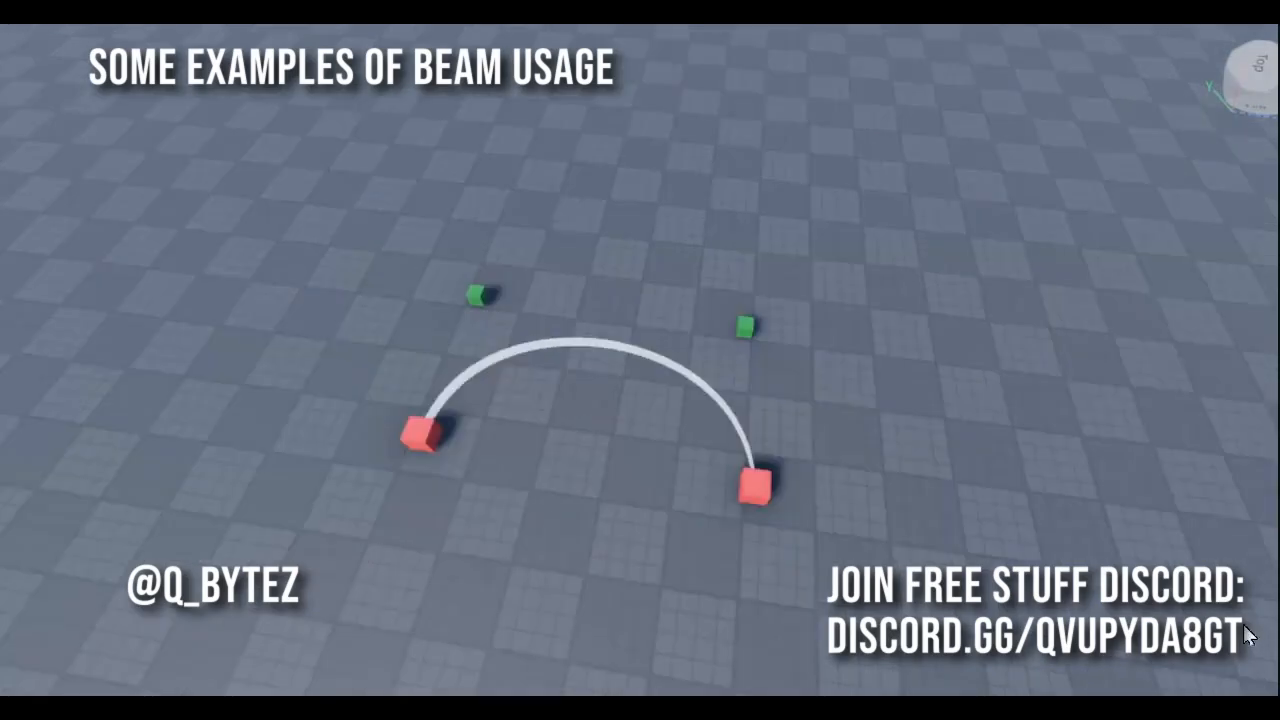
drag(700, 518, 815, 633)
scroll(758, 576, down, 3)
scroll(730, 440, down, 3)
drag(780, 260, 590, 388)
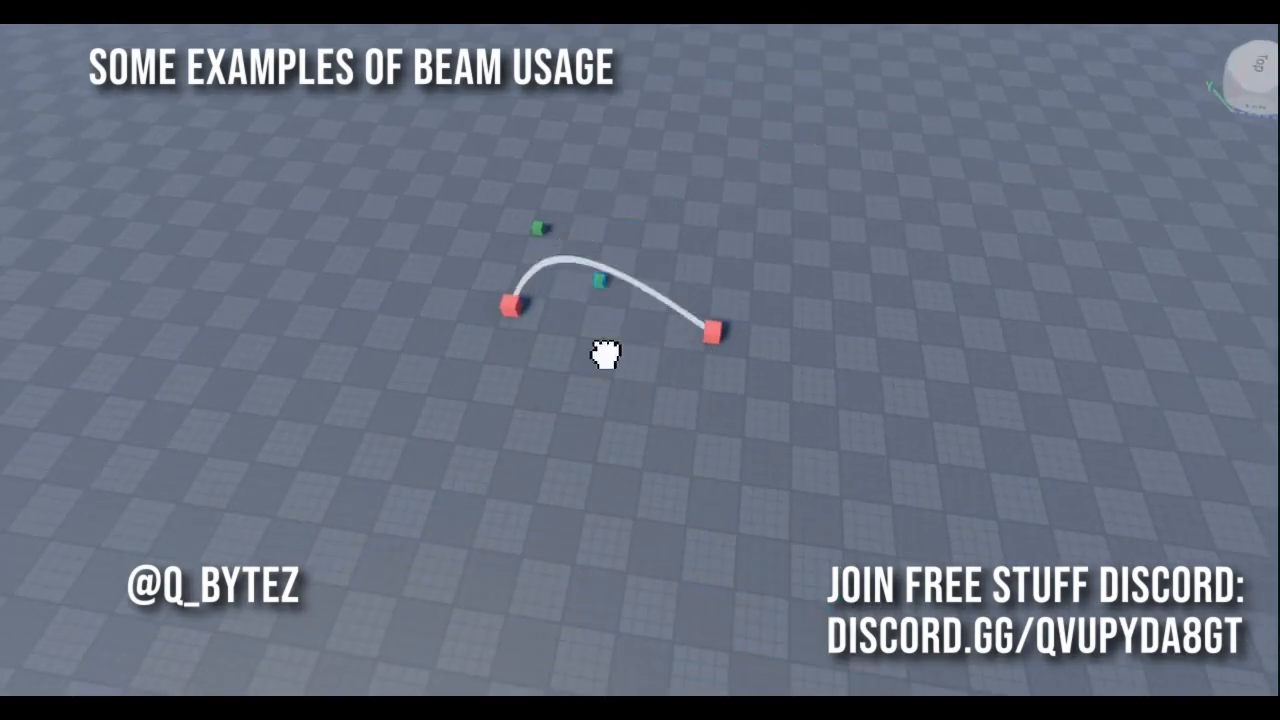